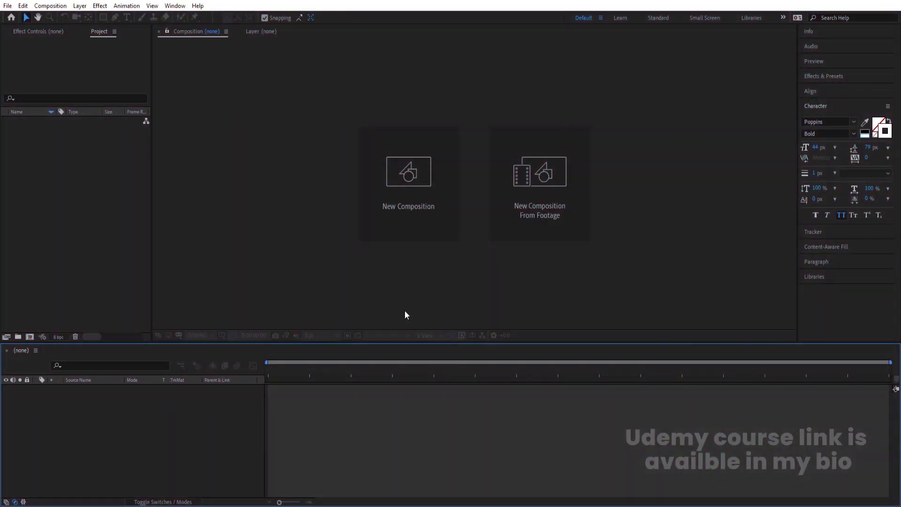
Create a 1920 × 1080 px composition named Main Animation and show the title/action safe guides
click(402, 216)
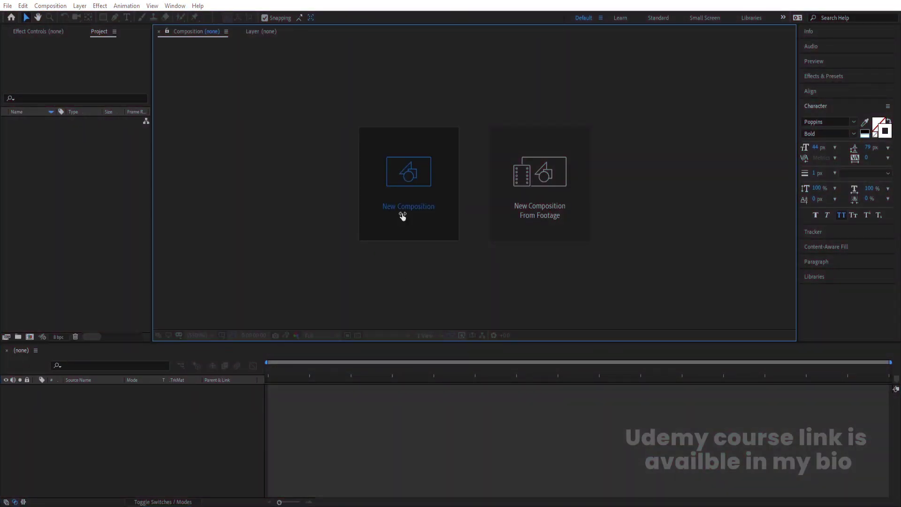
text(Main Animation)
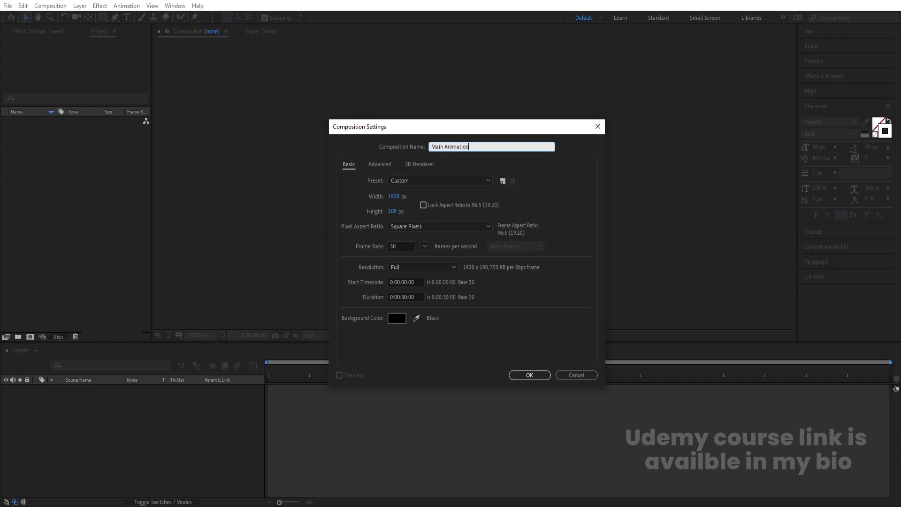
click(392, 211)
text(1080)
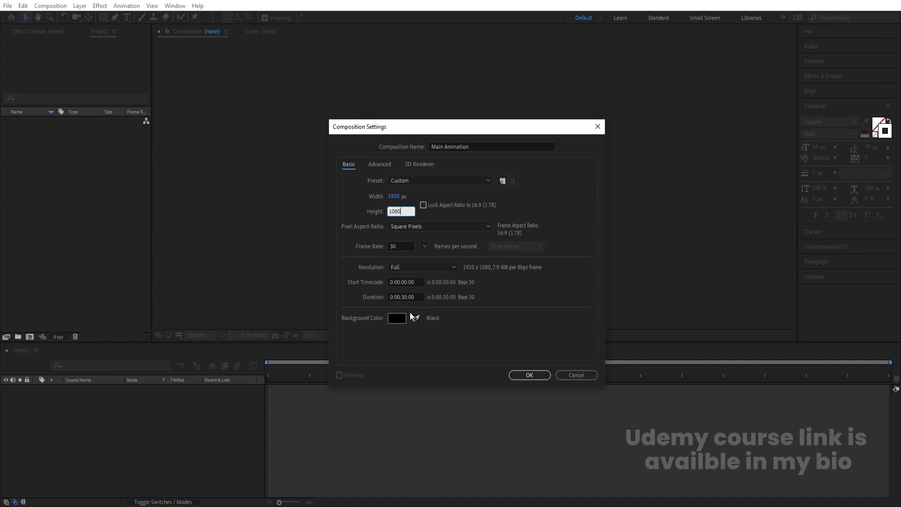
click(531, 375)
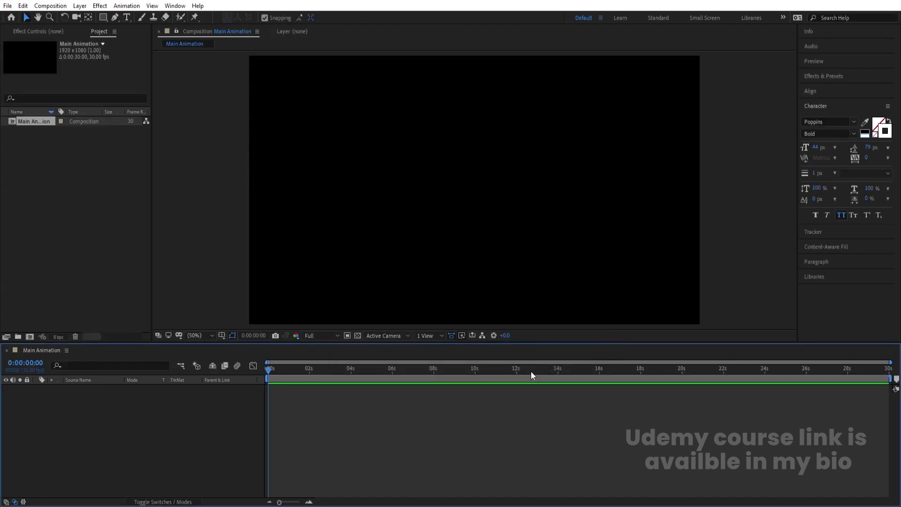
click(225, 335)
click(243, 348)
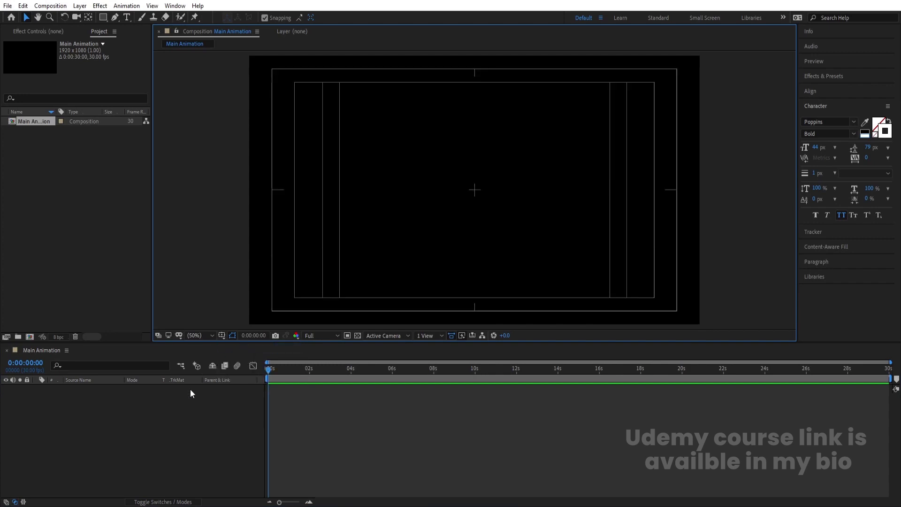
Create a second composition named Text Animation, 1920 px wide and 100 px high
key(ctrl+n)
click(395, 211)
text(100)
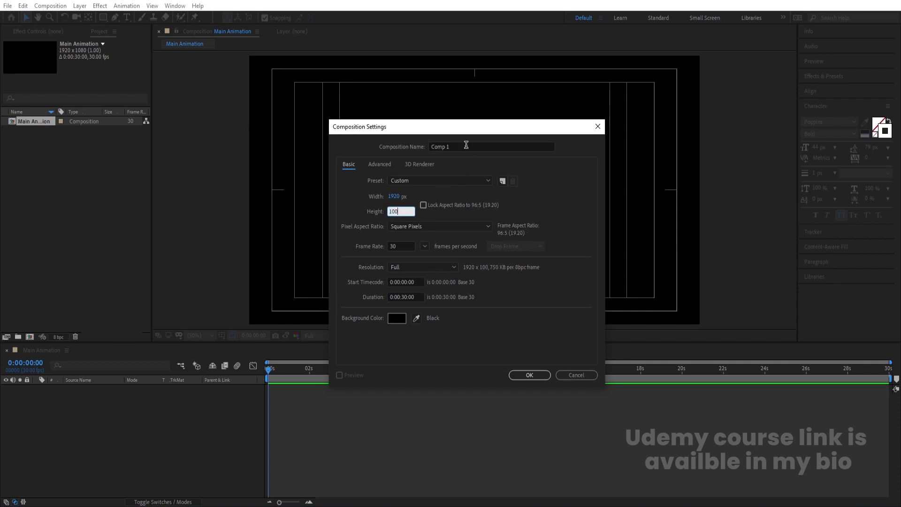
click(467, 145)
text(Text Animation)
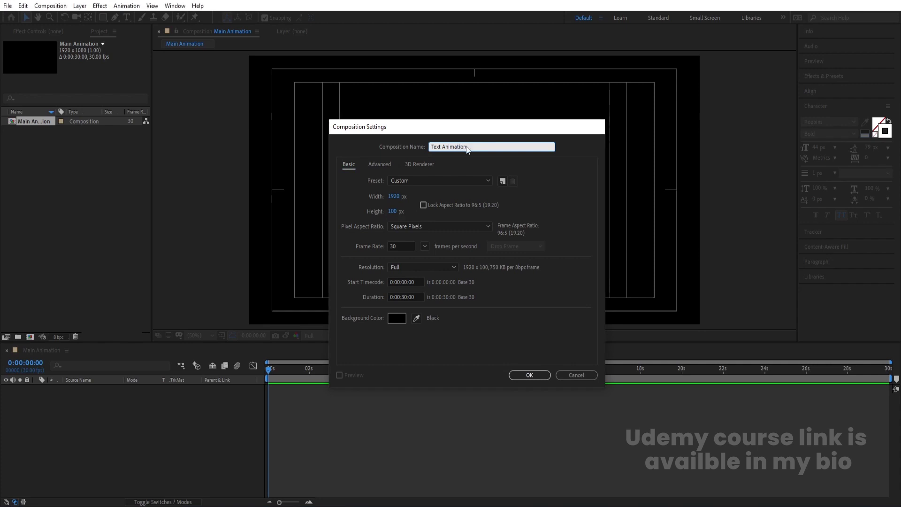
key(Return)
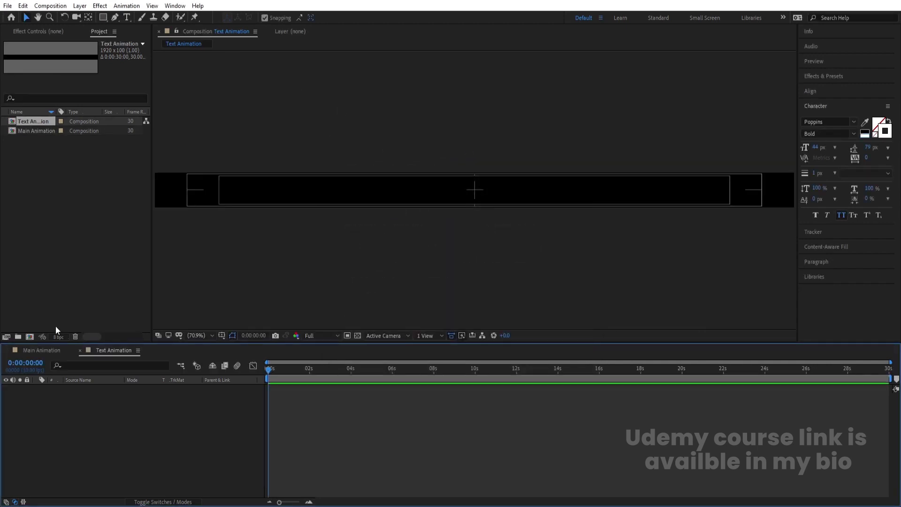
Add a black solid at composition size as the background and lock its layer
key(ctrl+y)
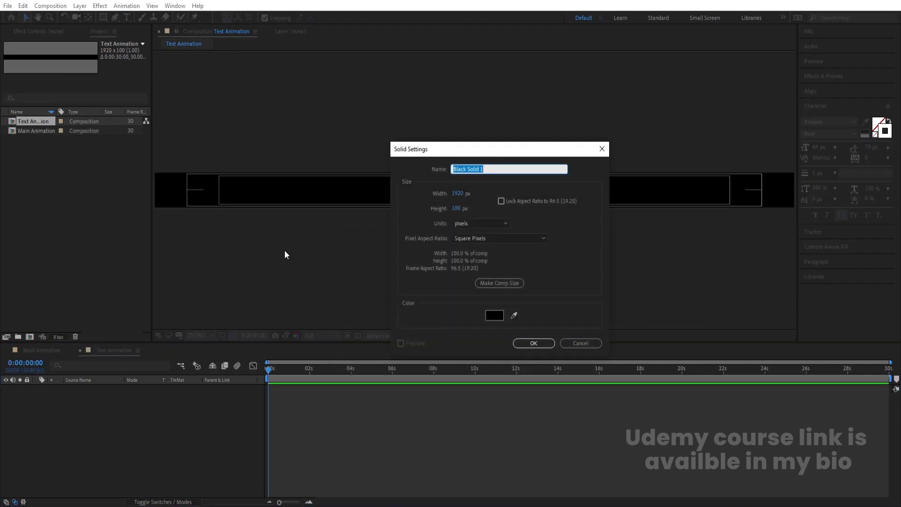
key(Return)
click(25, 389)
Add a text layer reading KINETIC TYPOGRAPHY to the Text Animation composition
click(128, 19)
click(341, 200)
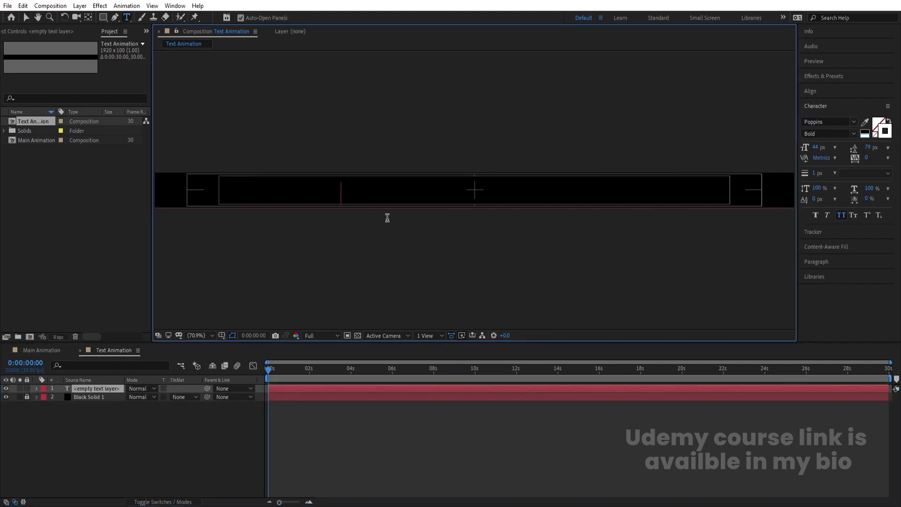
text(KINETC)
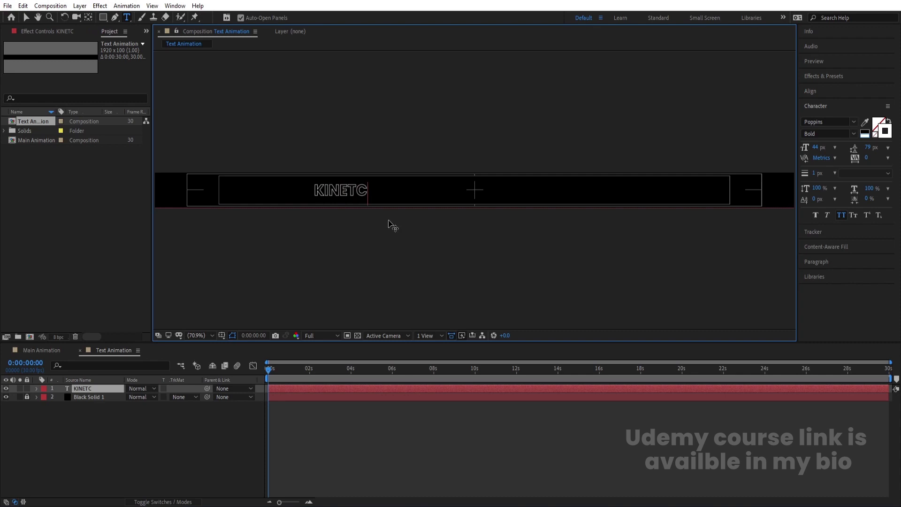
key(BackSpace)
text(I)
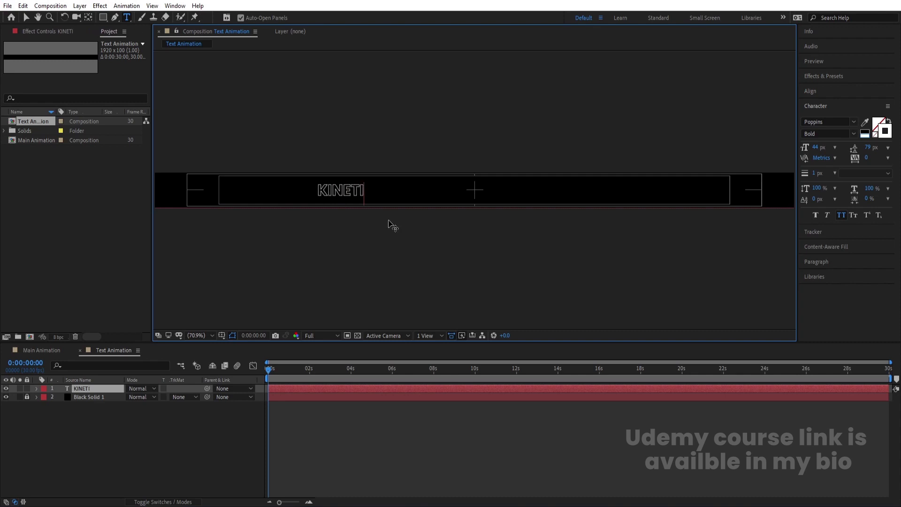
text(C TYPOG)
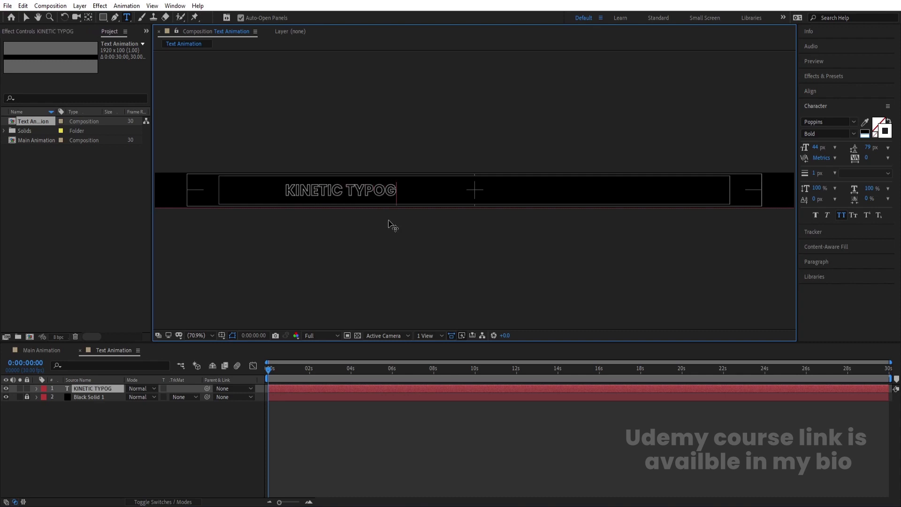
text(RAPHY)
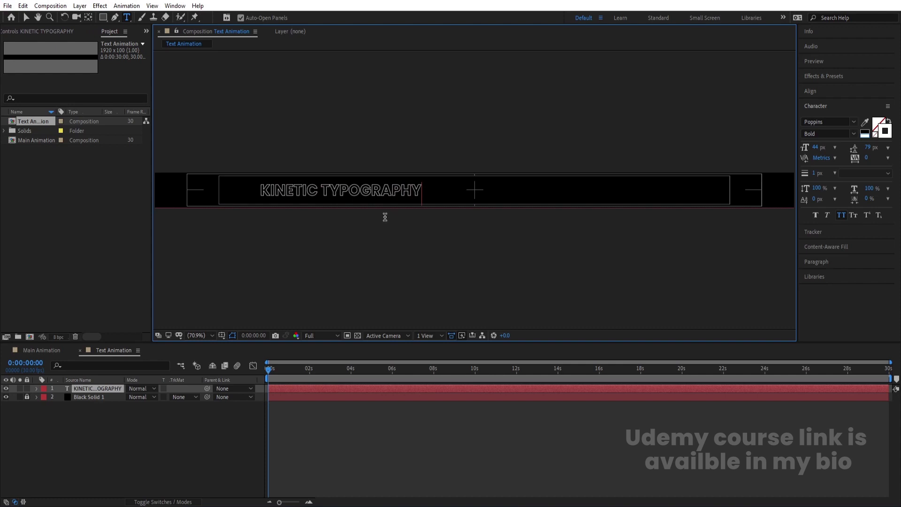
Center the KINETIC TYPOGRAPHY text in the composition and scale it to 212%
click(134, 406)
click(96, 391)
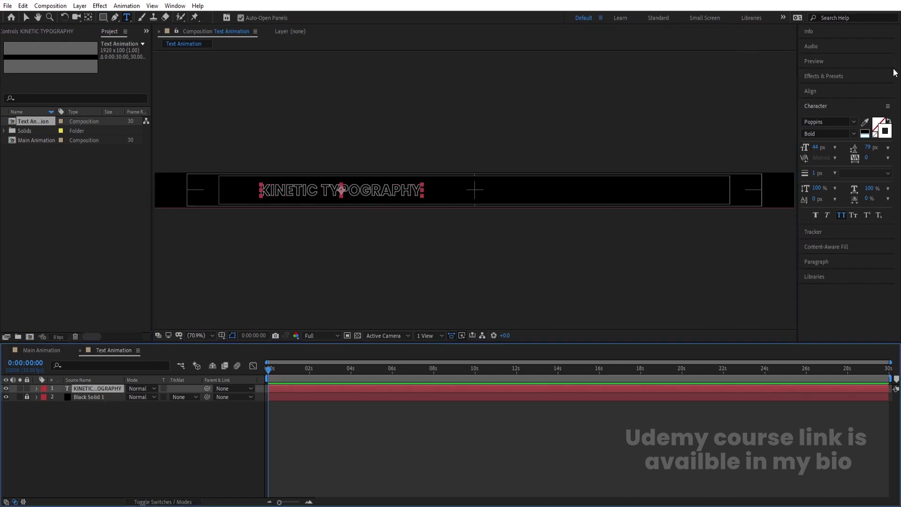
click(841, 90)
click(823, 116)
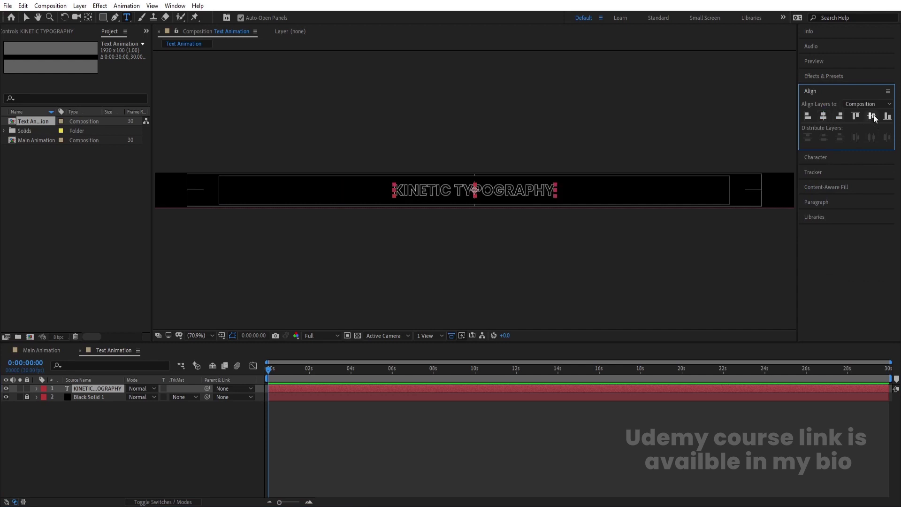
key(s)
drag(140, 396, 191, 396)
Give the KINETIC TYPOGRAPHY text a solid white fill and remove its stroke
click(826, 159)
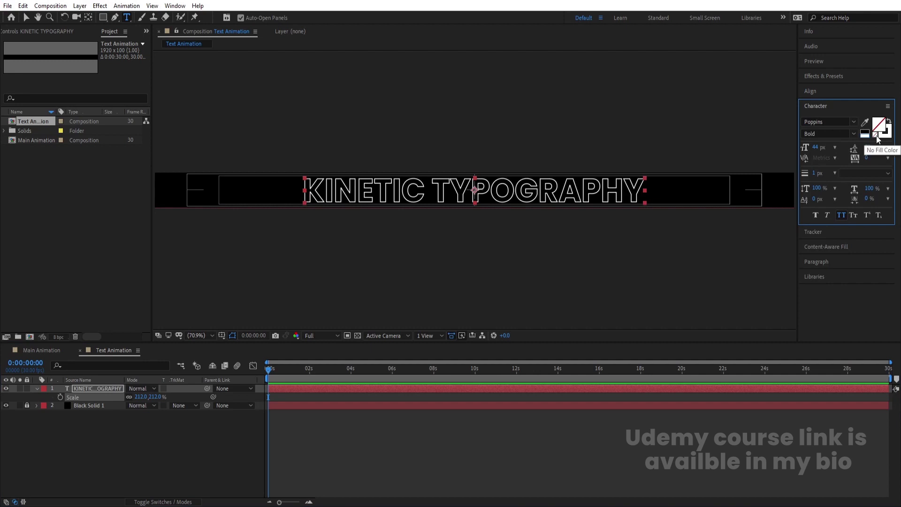
click(880, 127)
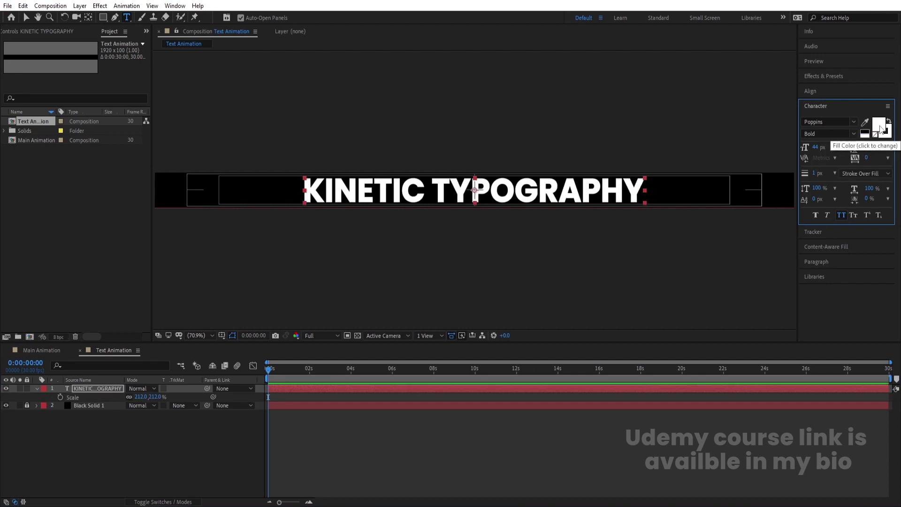
click(887, 136)
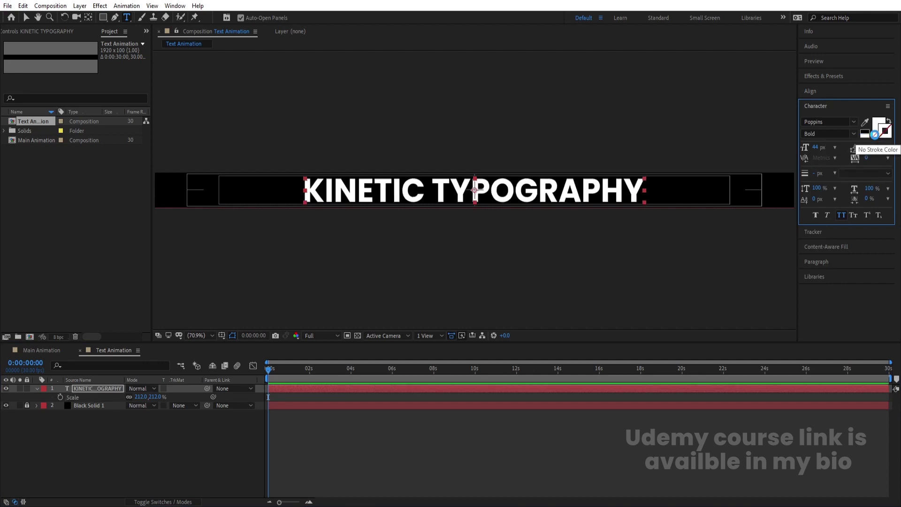
Duplicate the text layer, give the copy a yellow label and hide it
click(86, 406)
click(102, 390)
key(ctrl+d)
click(44, 389)
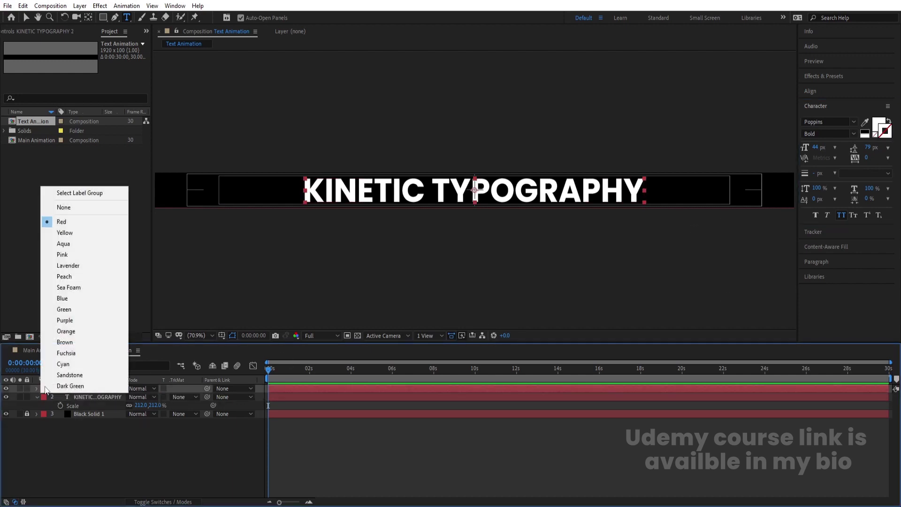
click(75, 233)
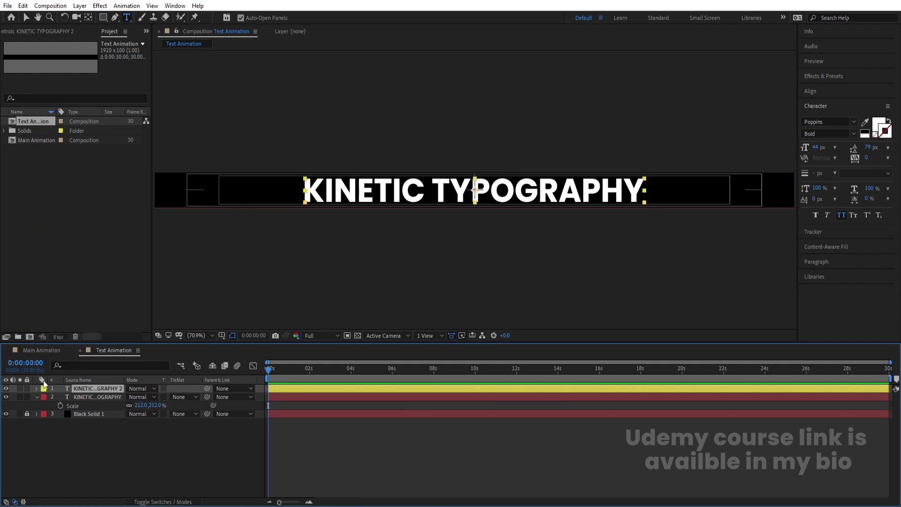
click(7, 389)
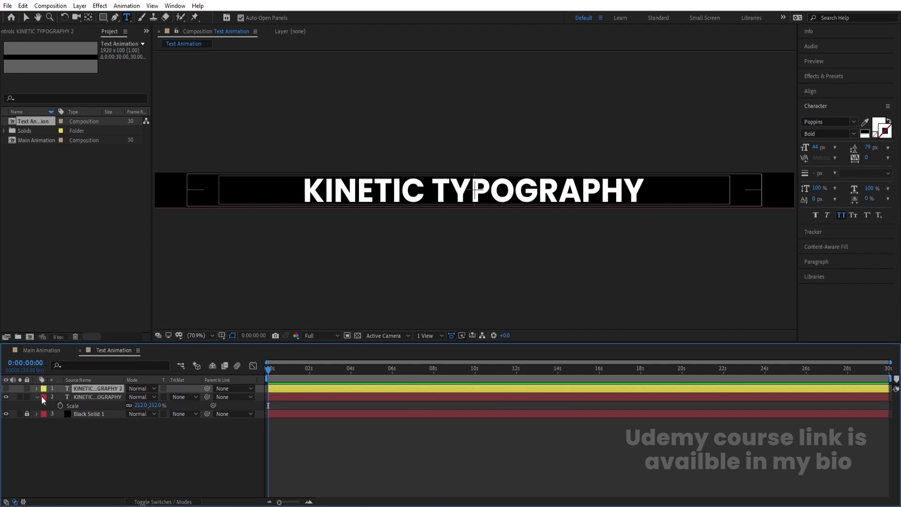
Turn the original text layer into an outline with no fill and a 1 px white stroke
click(105, 399)
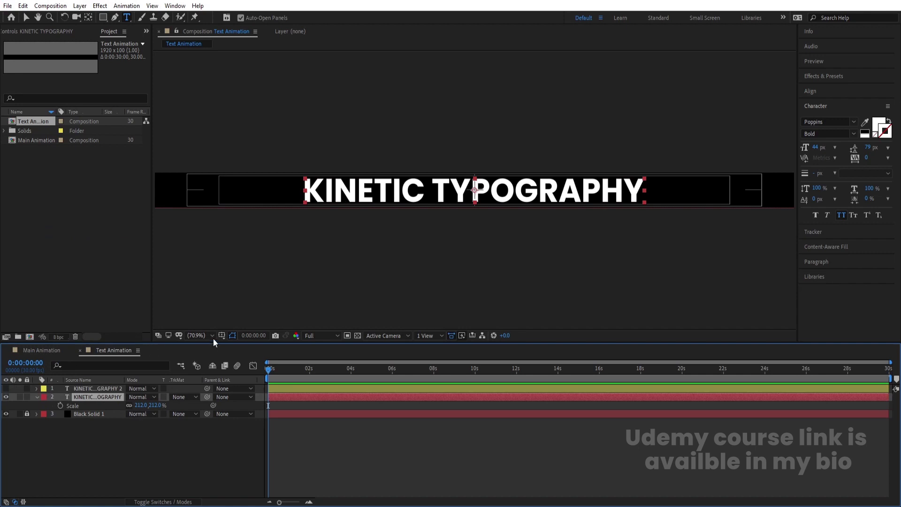
click(876, 133)
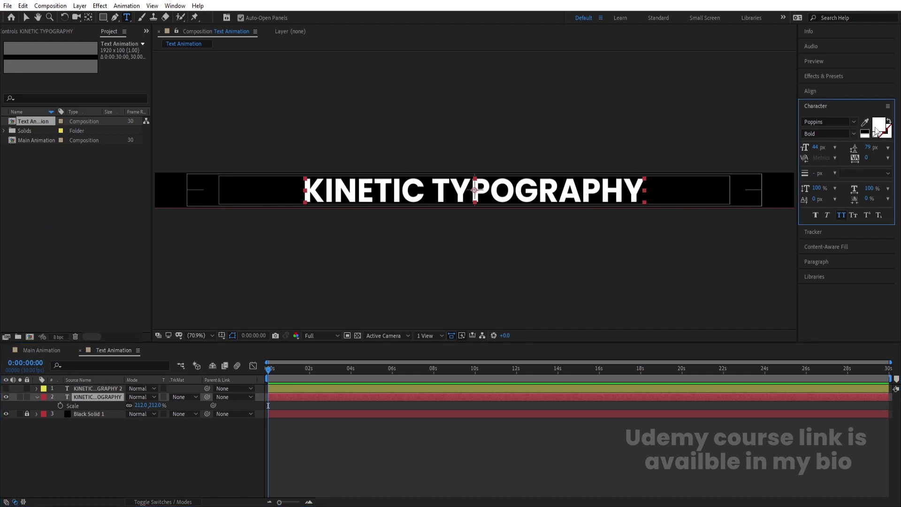
click(877, 137)
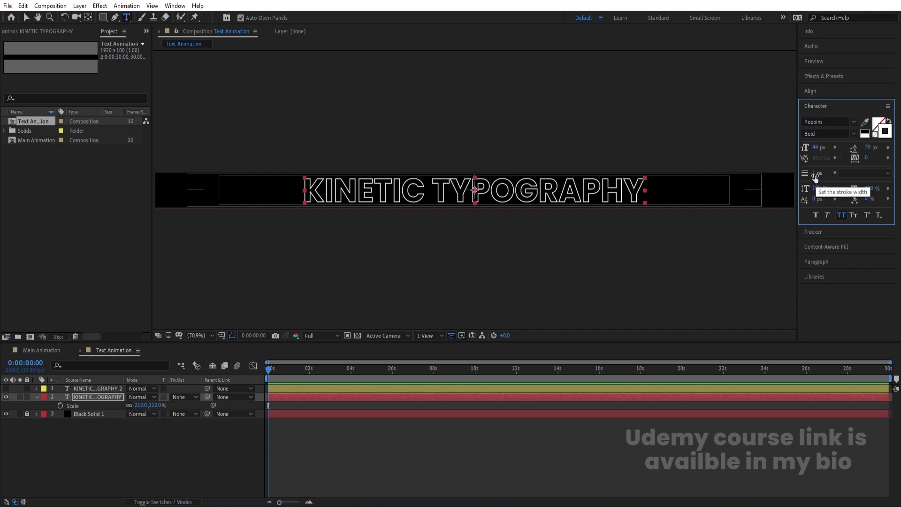
Keyframe the outlined text's Position from 960, -39 at 0 seconds to 960, 50 at 1 second
click(44, 461)
click(87, 400)
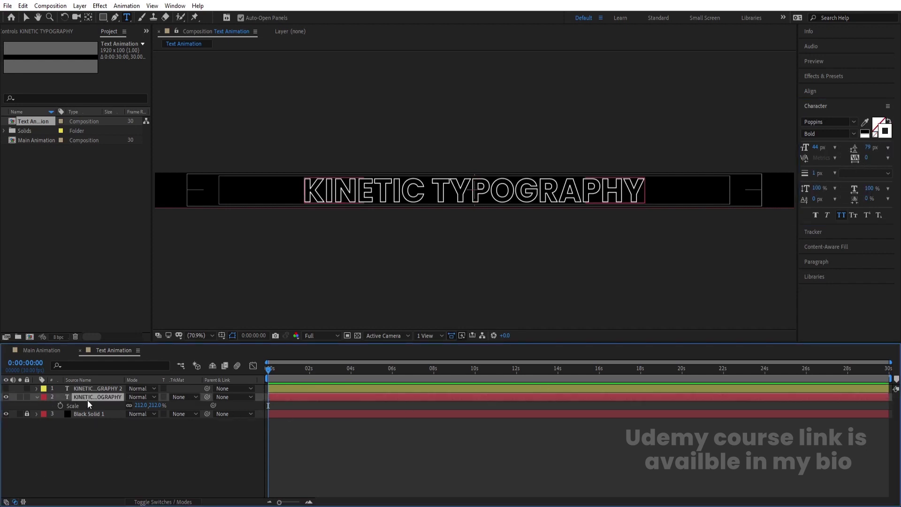
key(p)
click(60, 406)
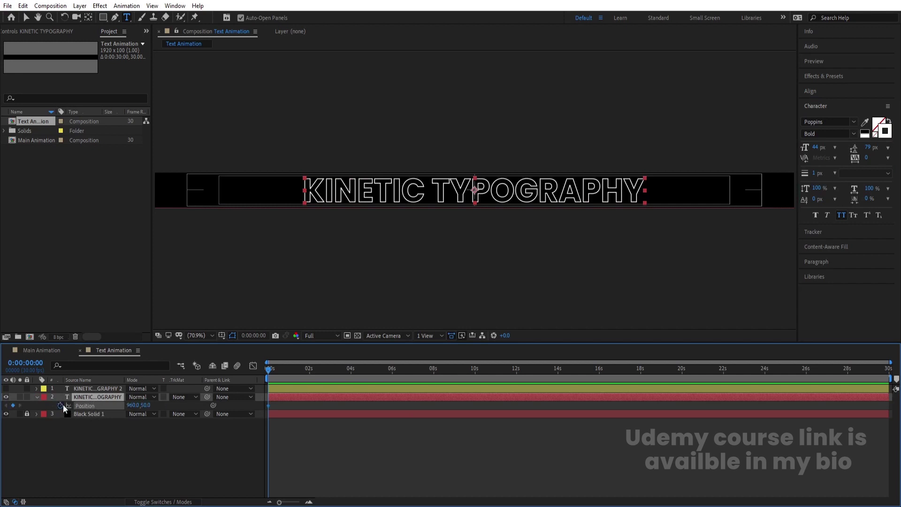
key(equal)
key(equal)
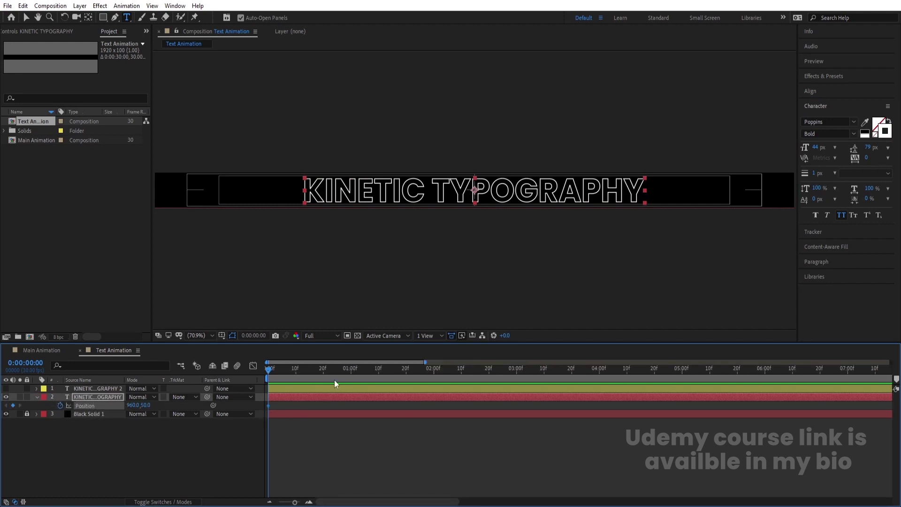
click(351, 373)
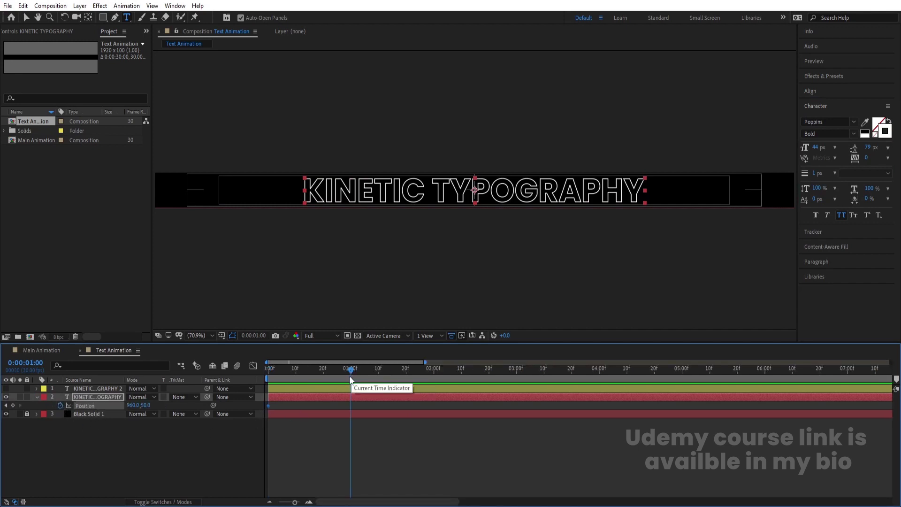
click(15, 405)
click(13, 405)
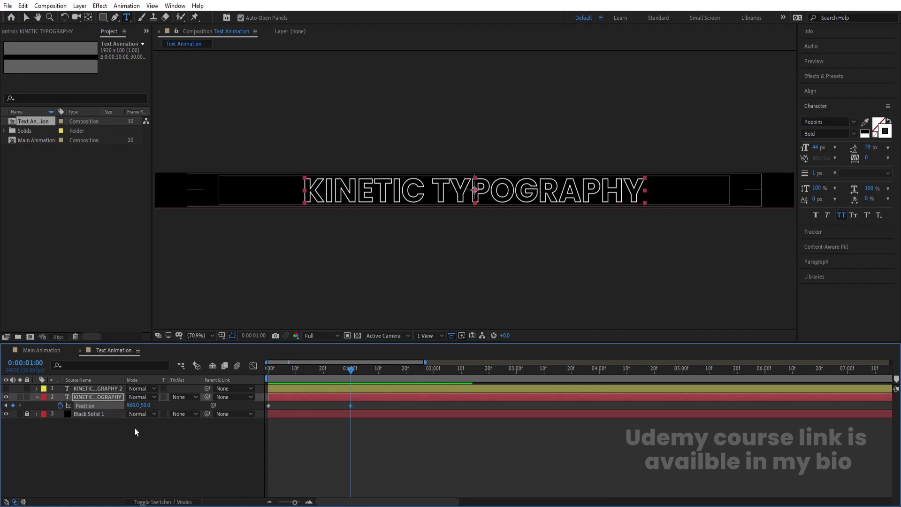
drag(295, 374, 250, 383)
Apply Easy Ease to the Position keyframes, shape the speed curve to peak early, and preview the motion
key(F9)
click(252, 366)
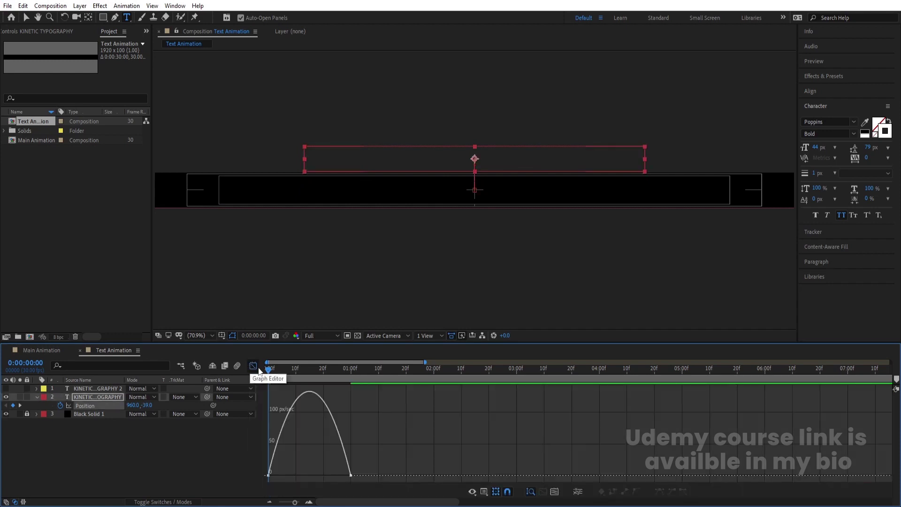
drag(337, 477, 309, 476)
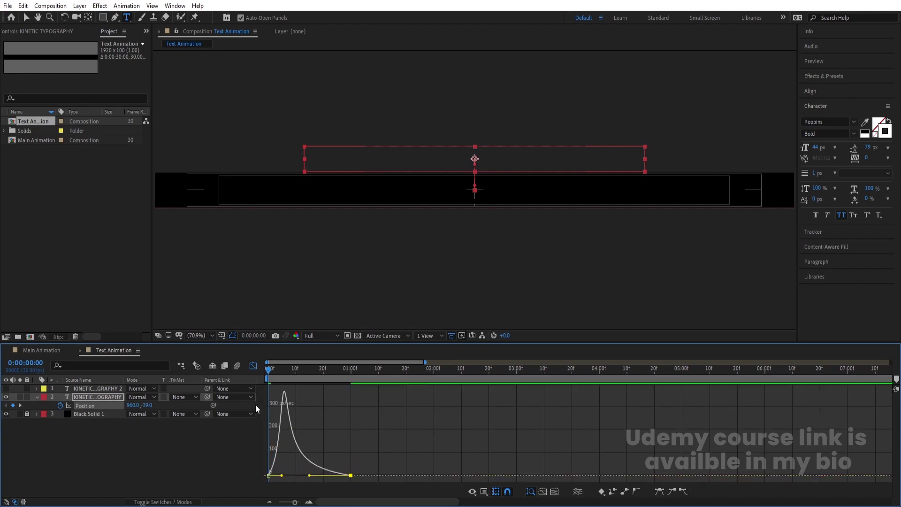
click(252, 366)
key(space)
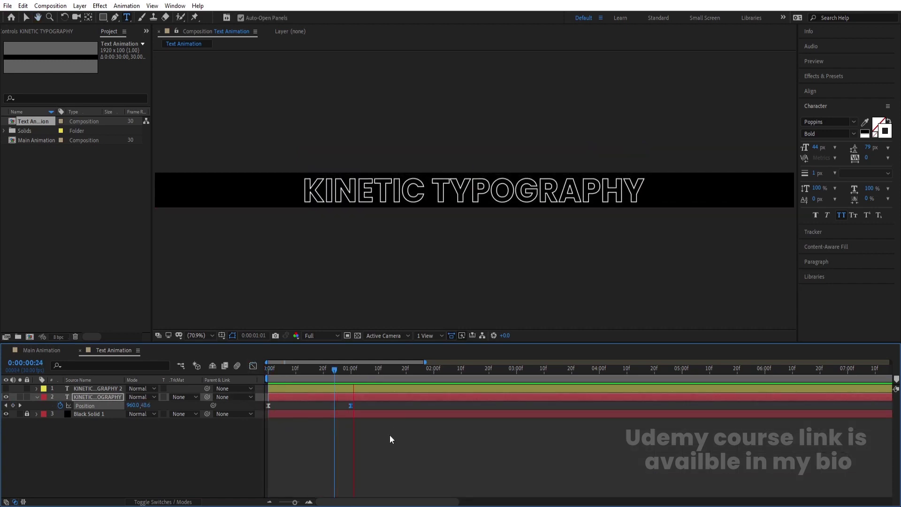
Show the yellow-labelled filled text copy and add an Opacity text animator to it, set to 0%
click(349, 387)
click(6, 388)
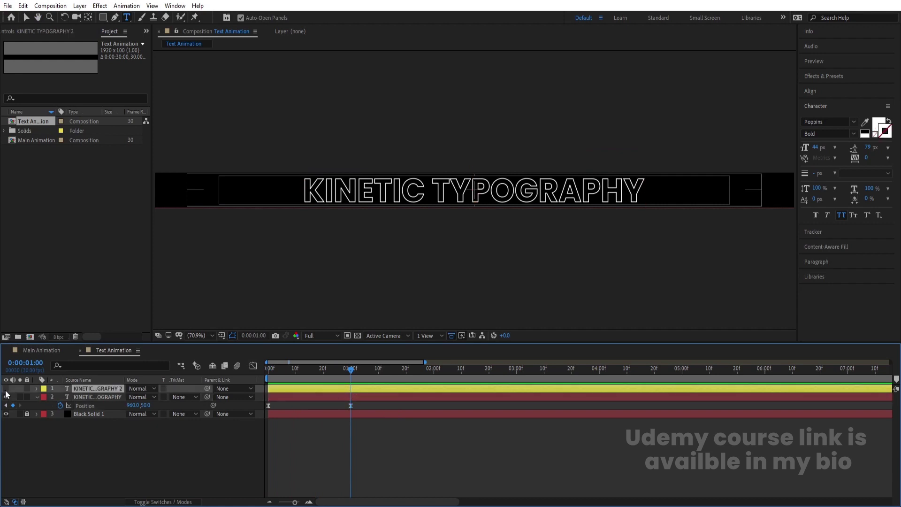
click(36, 389)
click(196, 398)
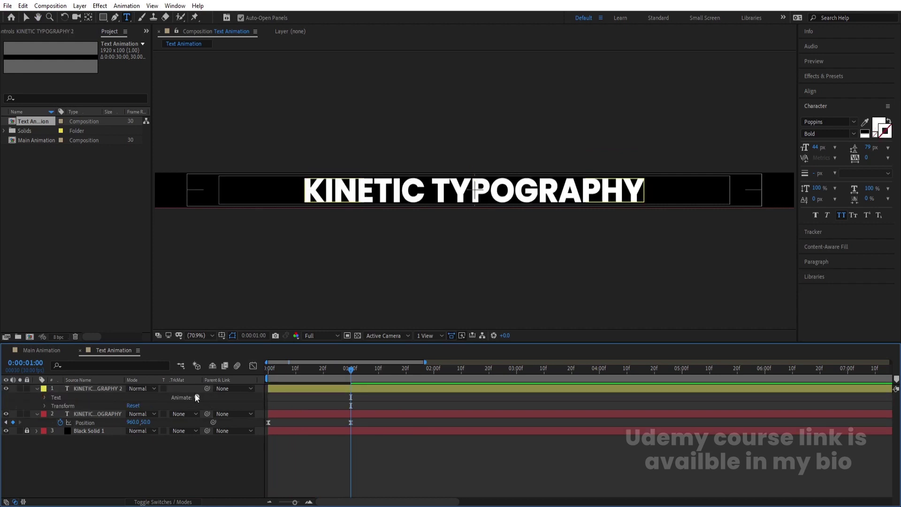
click(198, 398)
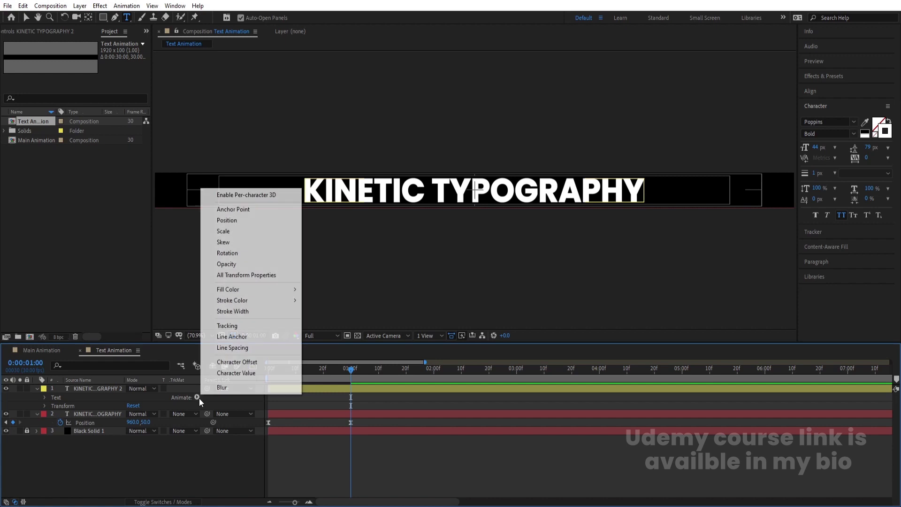
click(227, 264)
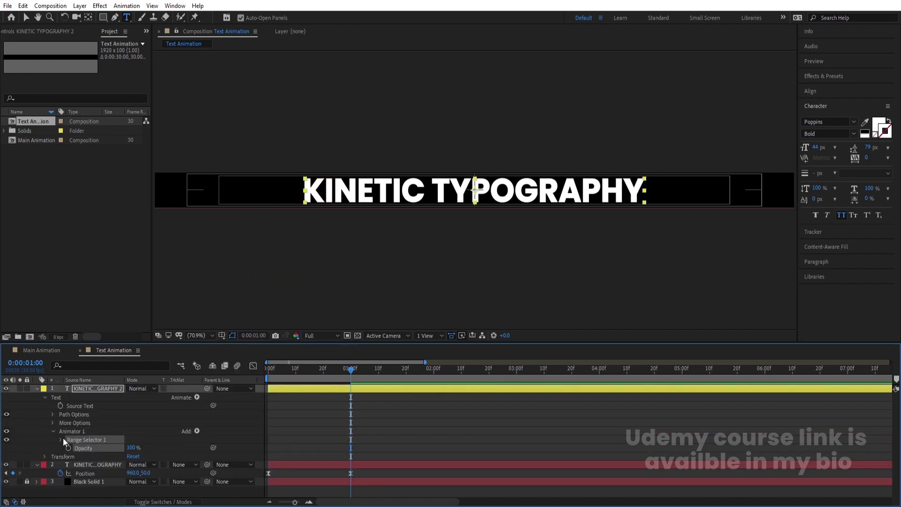
drag(131, 449, 14, 445)
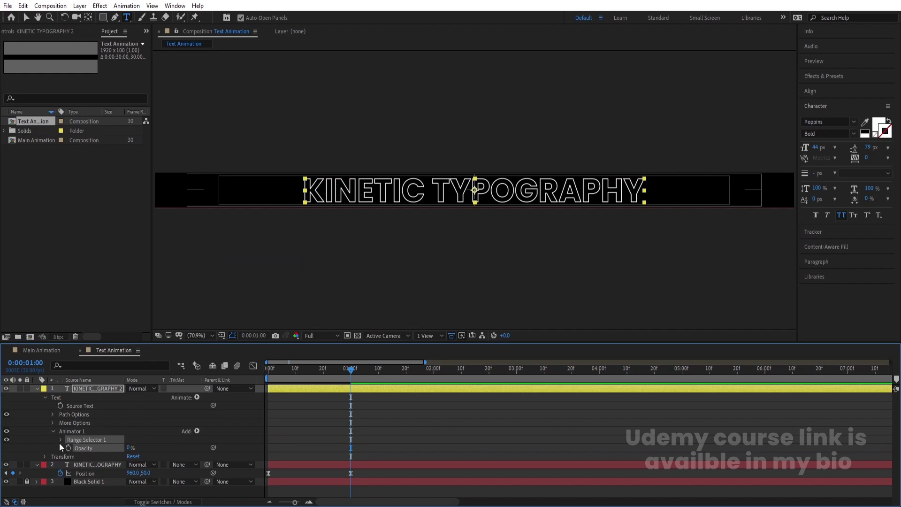
Keyframe the first animator's Range Selector Start from 0% at 1 second to 100% at 2 seconds 20 frames
click(60, 440)
click(76, 447)
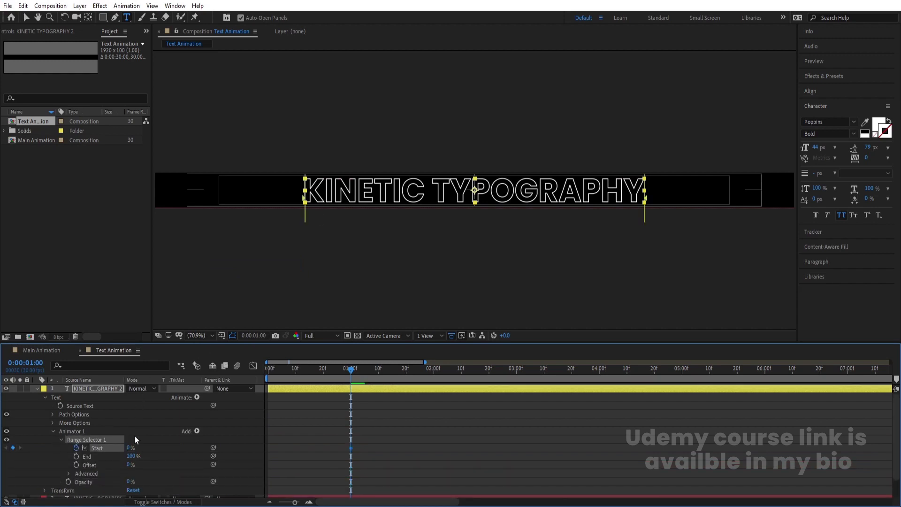
click(461, 371)
drag(129, 449, 208, 453)
drag(461, 448, 489, 448)
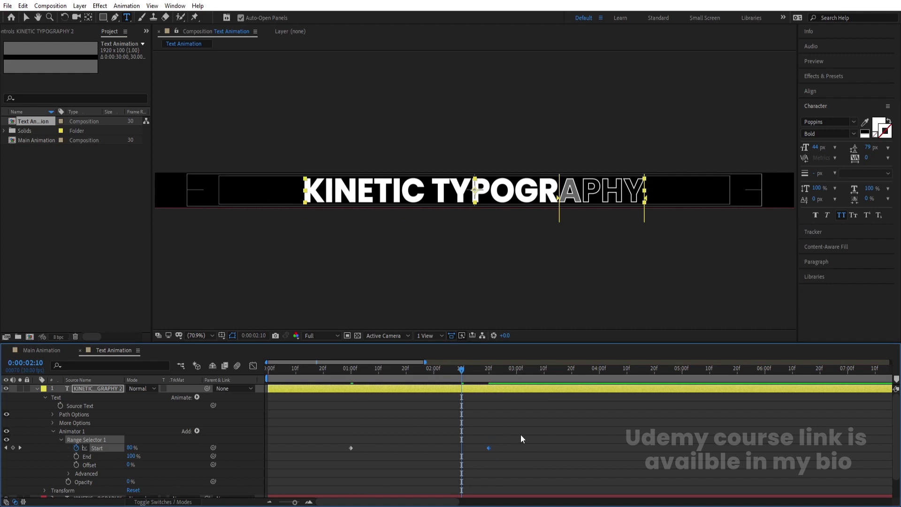
Add a second Opacity text animator to the filled text and set its opacity to 0%
drag(462, 371, 420, 372)
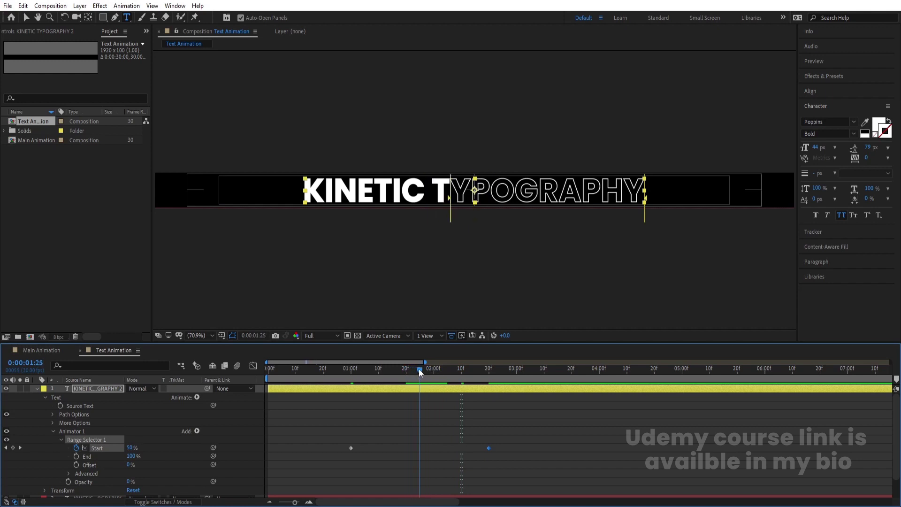
click(53, 431)
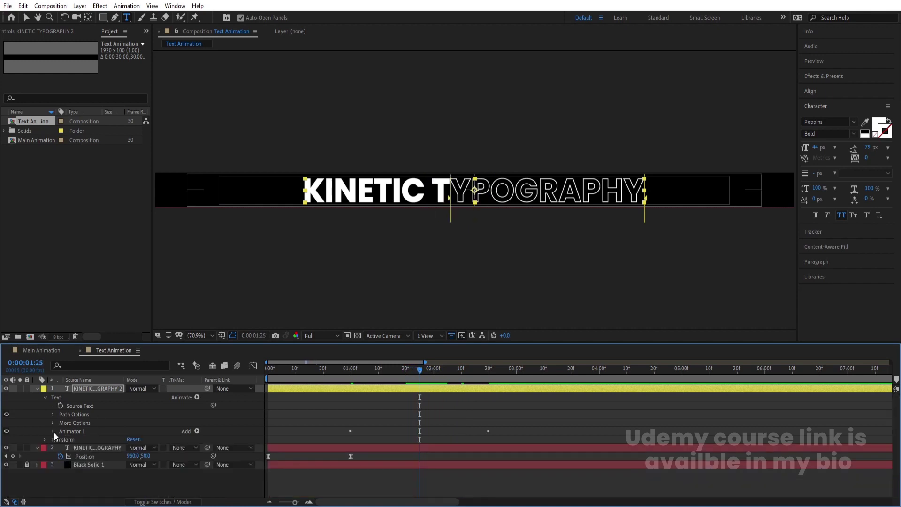
click(58, 399)
click(197, 398)
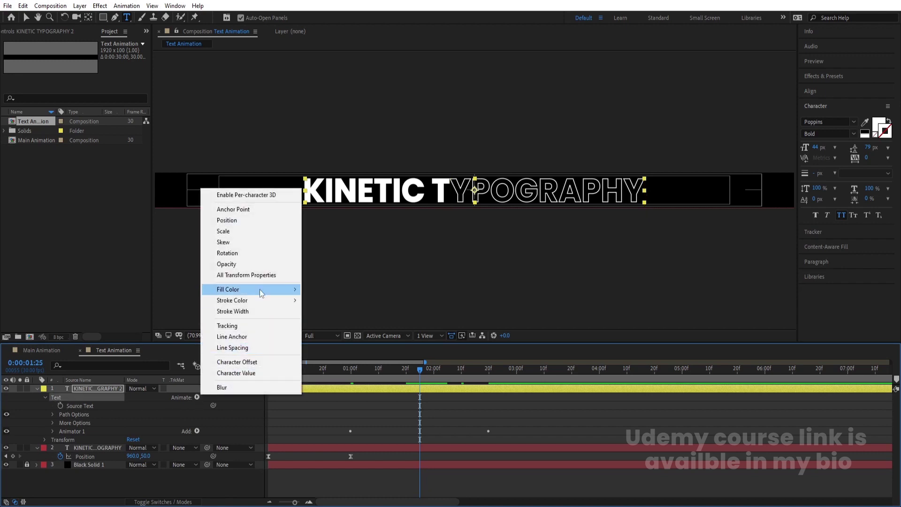
click(253, 264)
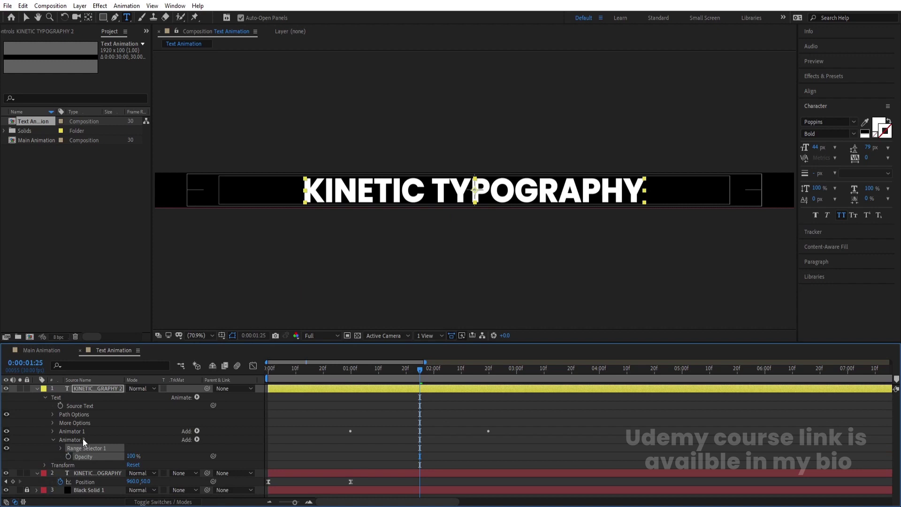
drag(132, 456, 52, 458)
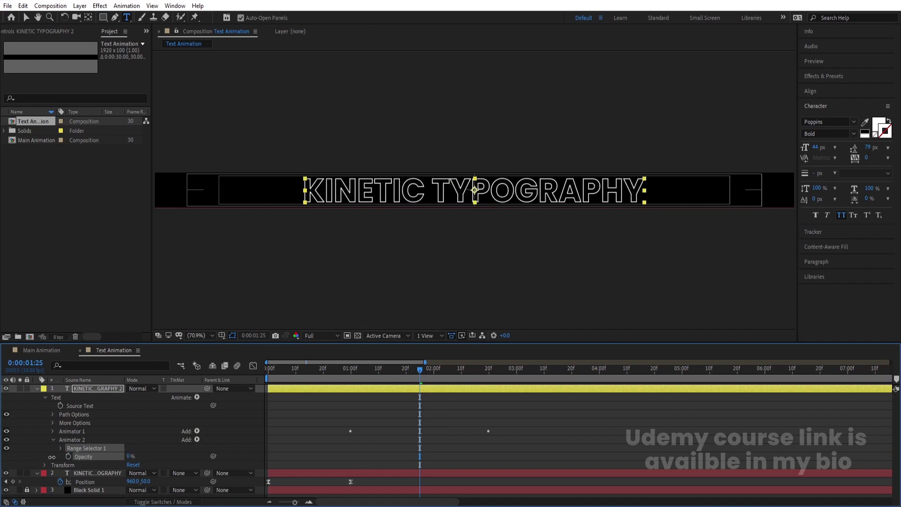
Set the second animator's range End to 0%, keyframe its Start from 0% at 0:00:01:25 to 100% at 0:00:03:11, and preview
click(61, 448)
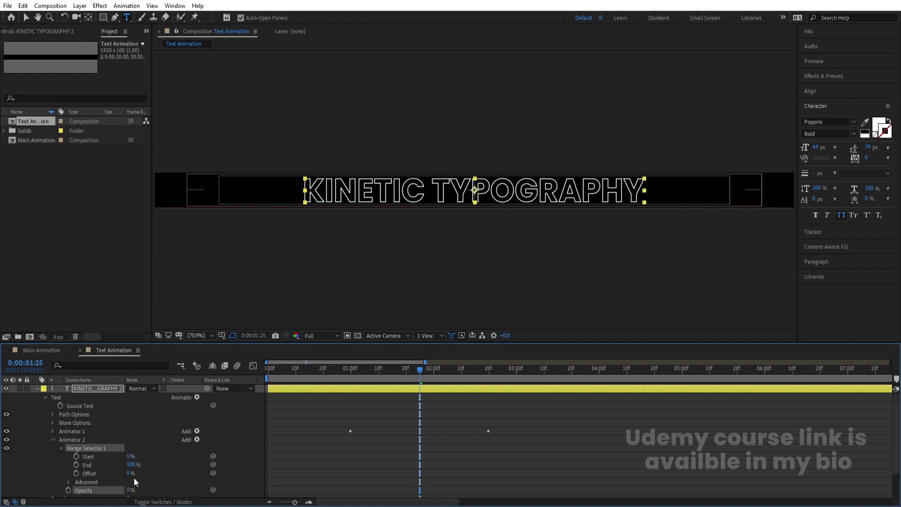
drag(131, 465, 75, 465)
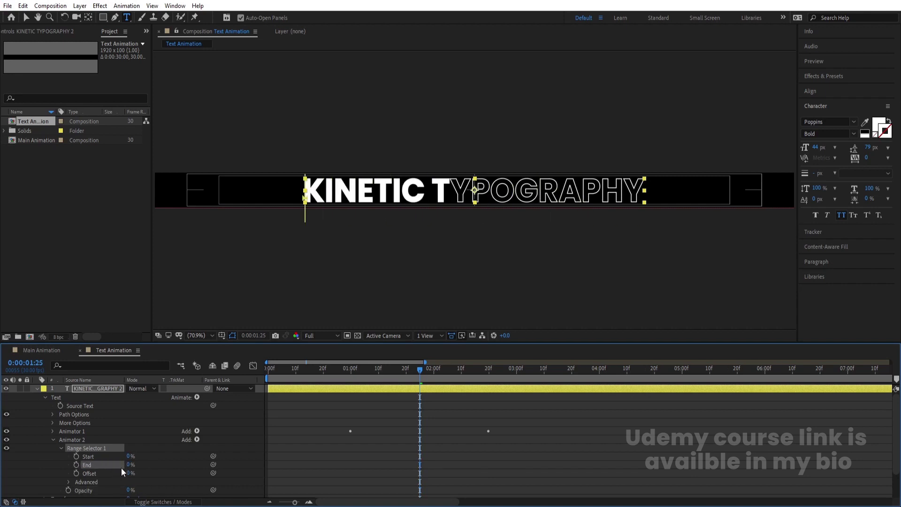
click(76, 456)
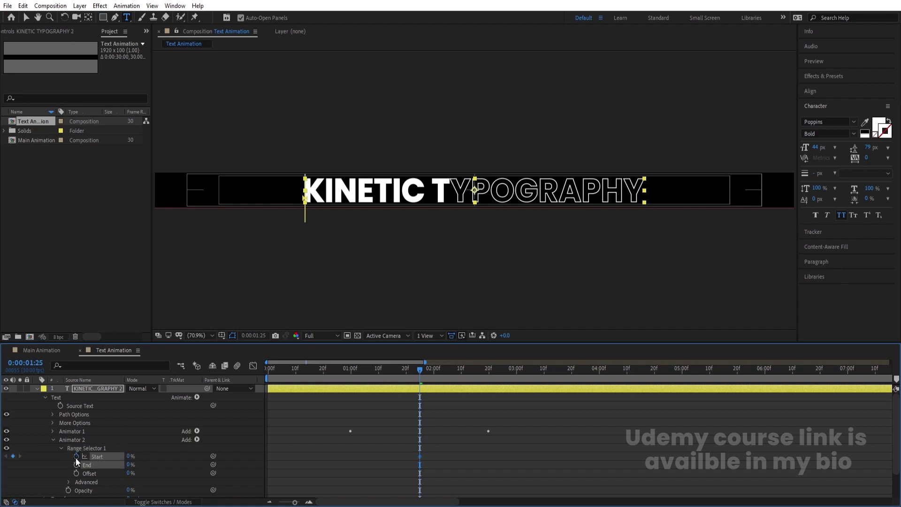
drag(507, 381, 548, 380)
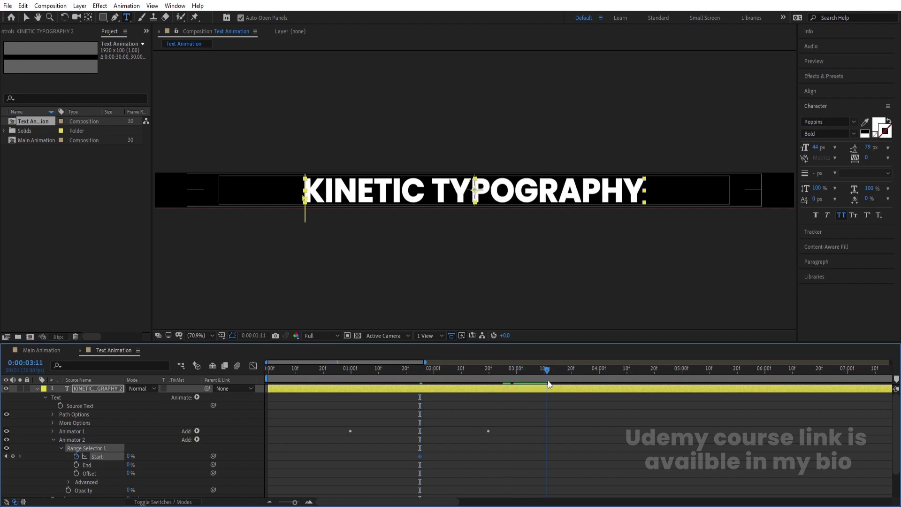
drag(131, 457, 203, 455)
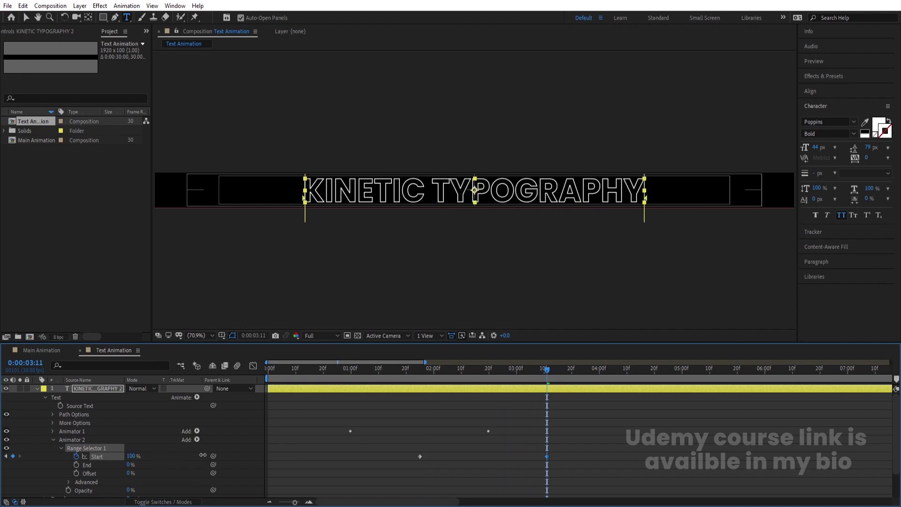
drag(383, 380, 342, 376)
key(space)
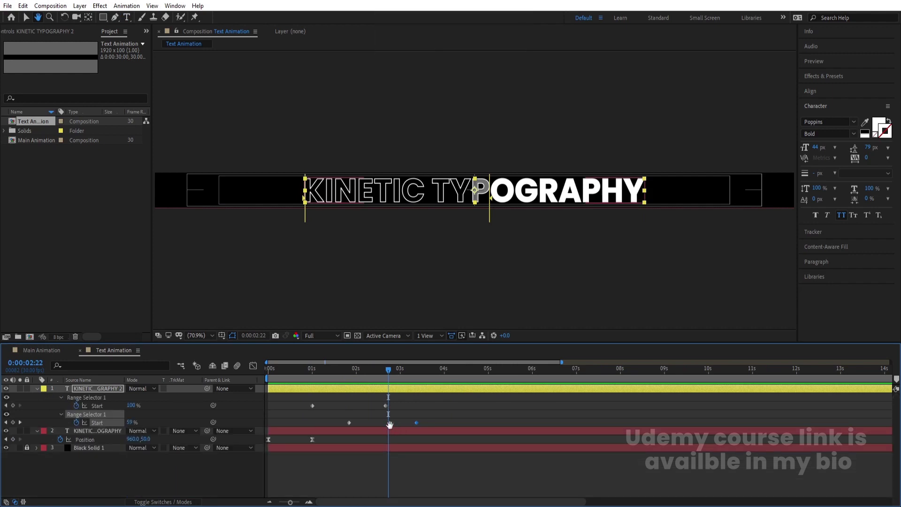
Apply Easy Ease to both animators' Start keyframes, shape their speed curves into sharp peaks, and preview the fill sweep
key(v)
drag(292, 401, 430, 427)
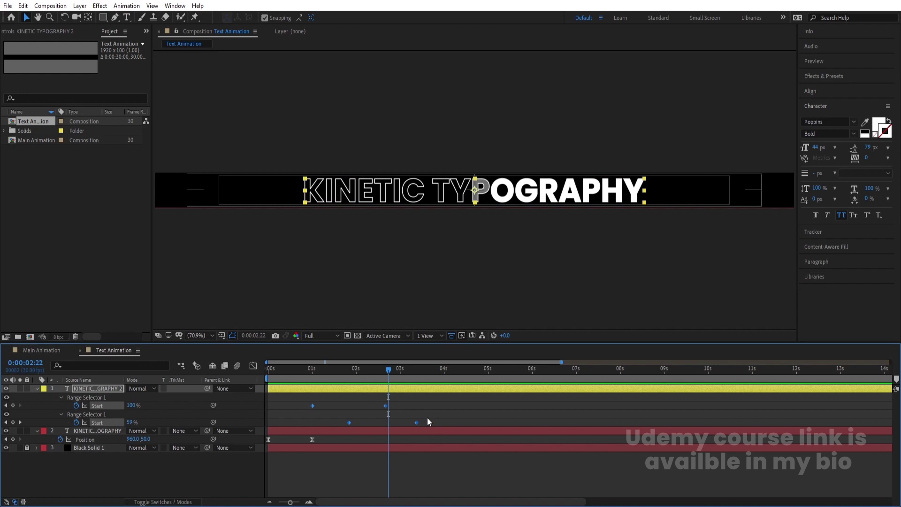
key(F9)
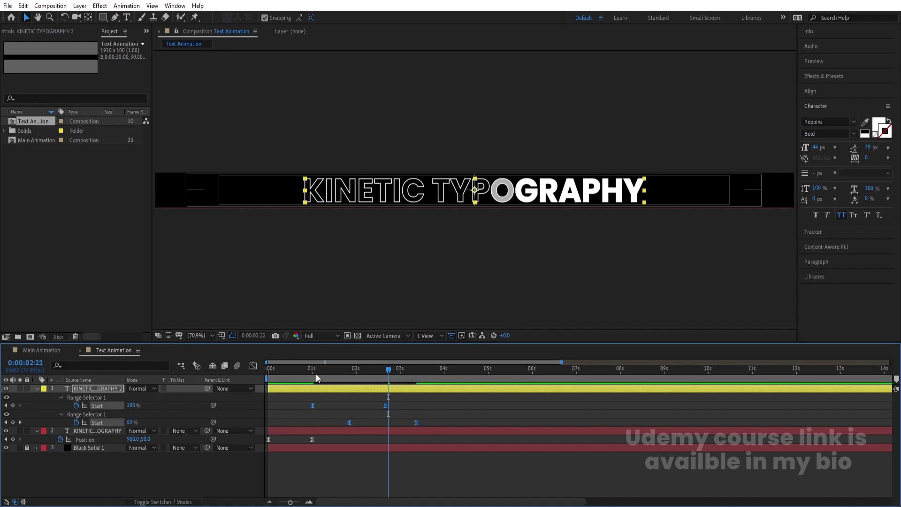
click(253, 366)
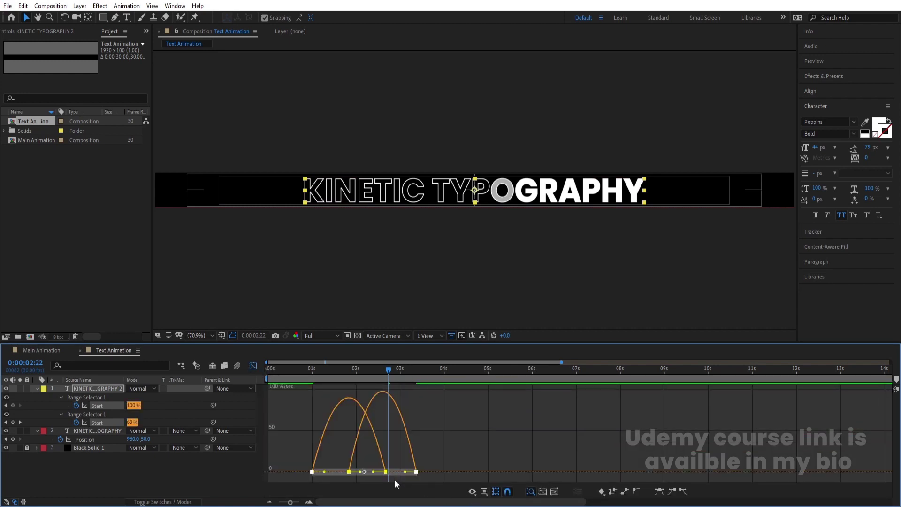
drag(406, 472, 338, 473)
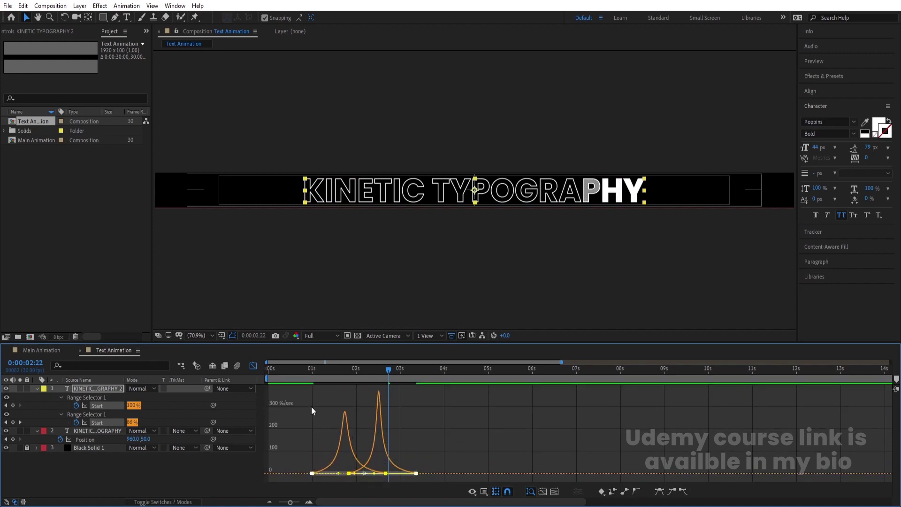
key(Home)
click(253, 365)
key(space)
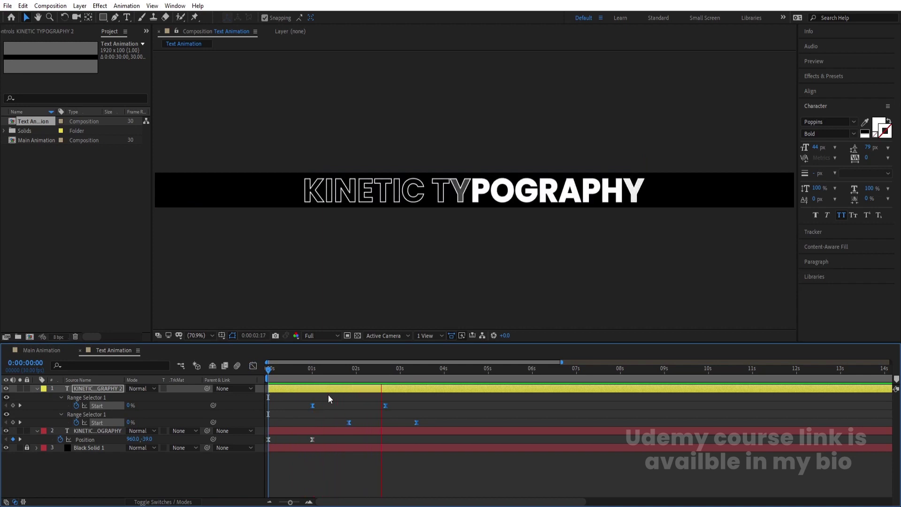
key(space)
Keyframe the outlined text's Position at its current value at 3 seconds and at 960, 134 at 0:00:04:01
click(415, 405)
click(399, 377)
click(114, 432)
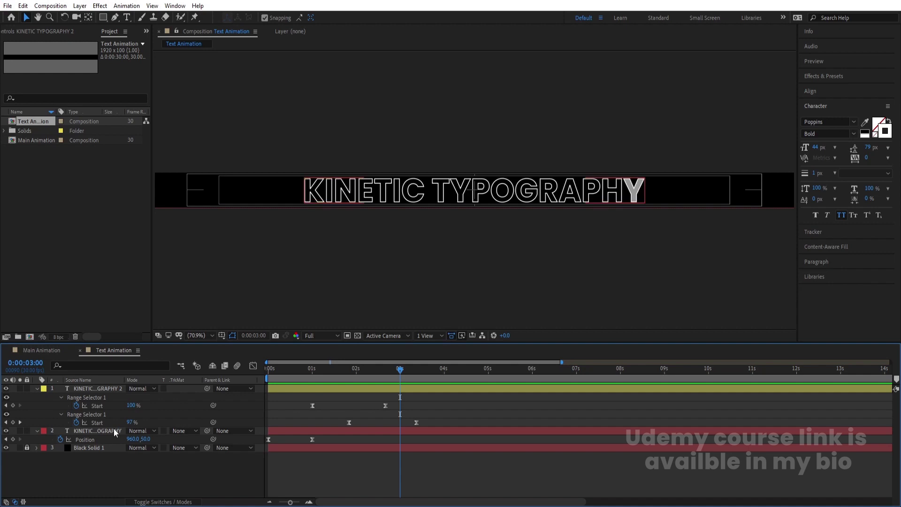
click(113, 431)
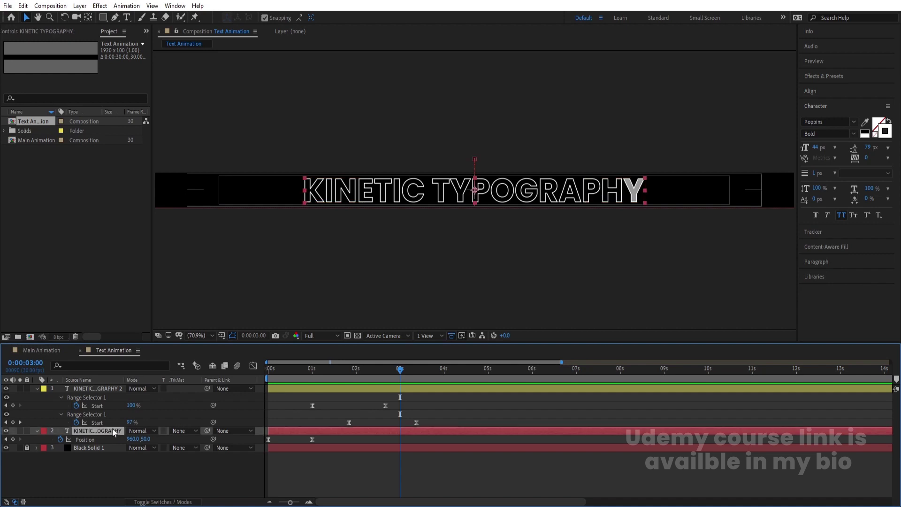
click(13, 439)
click(447, 376)
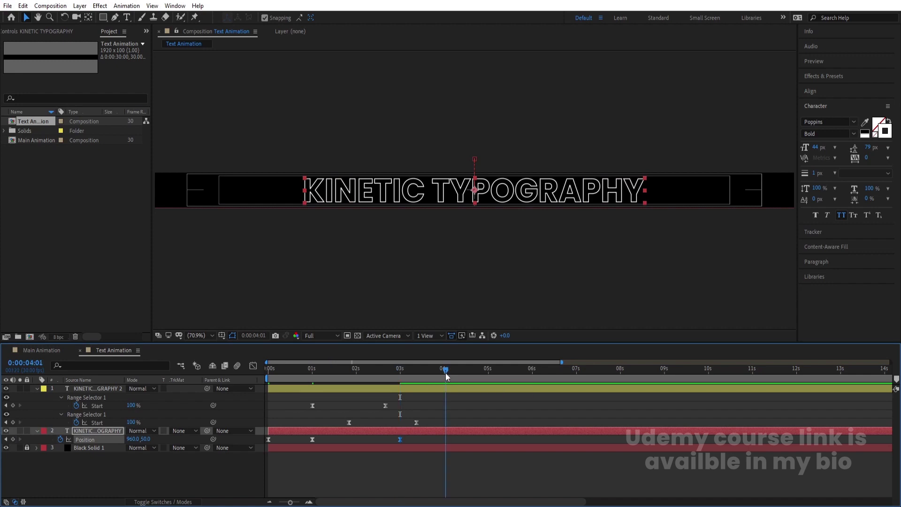
drag(147, 440, 180, 448)
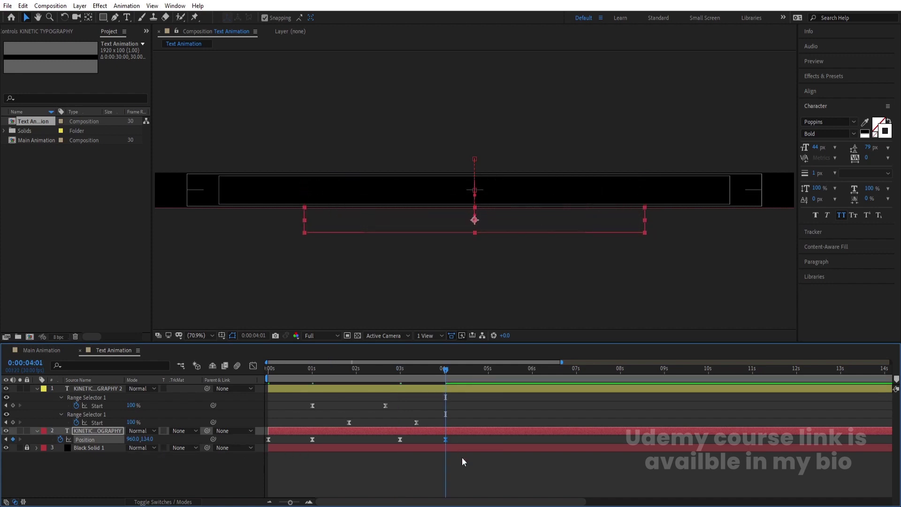
Apply Easy Ease to the outlined text's Position keyframe at 3 seconds and preview the animation from the start
drag(467, 461, 387, 435)
click(253, 365)
drag(390, 447, 411, 480)
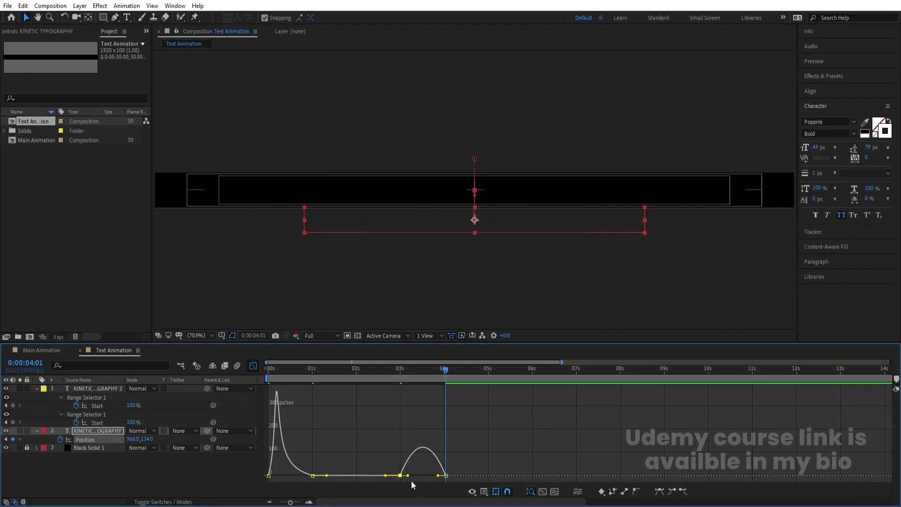
key(F9)
click(270, 369)
click(254, 367)
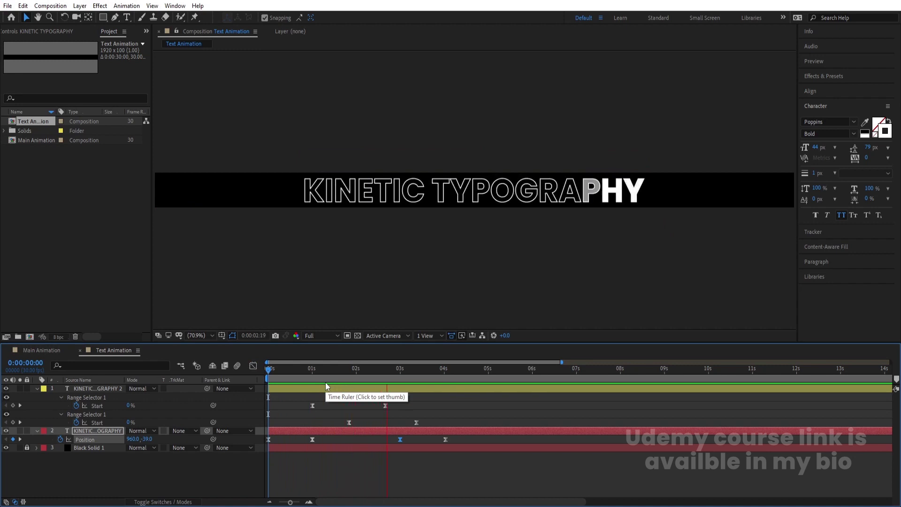
key(space)
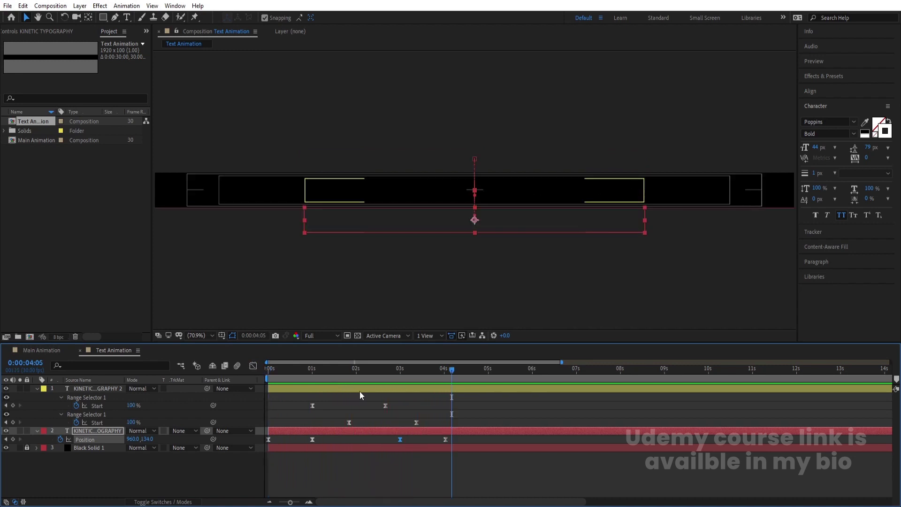
Move the outlined text's last Position keyframe to exactly 4 seconds
key(j)
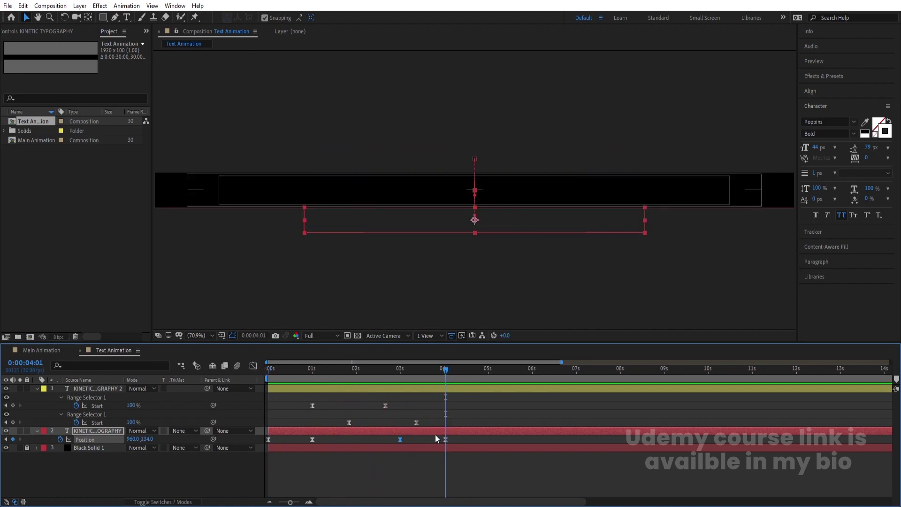
click(125, 473)
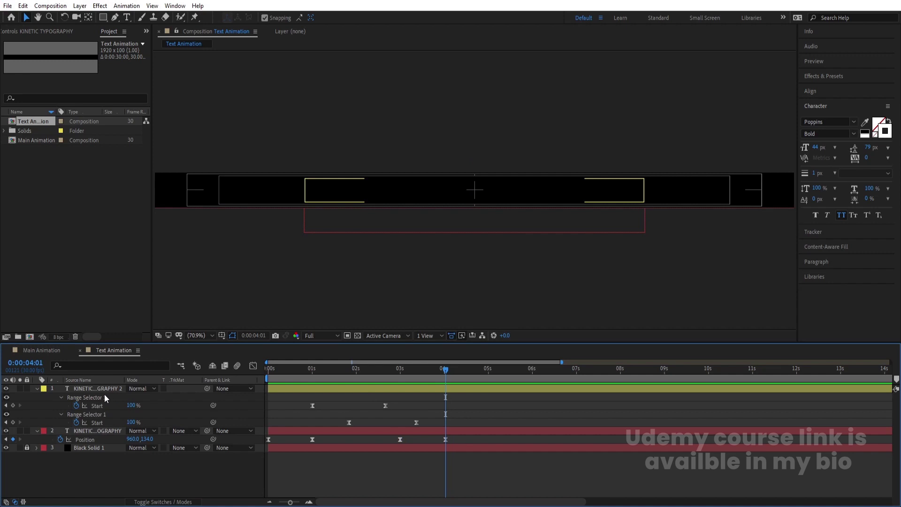
key(j)
key(k)
key(=)
key(=)
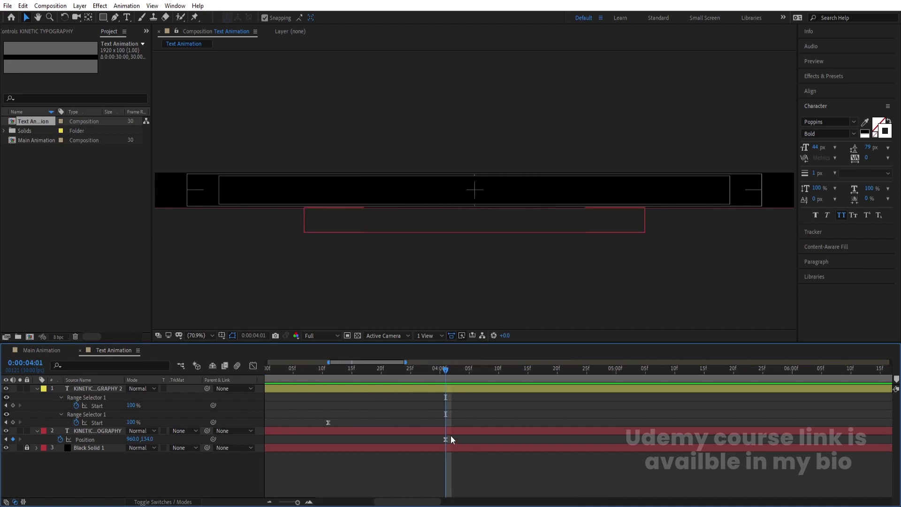
drag(443, 376, 442, 375)
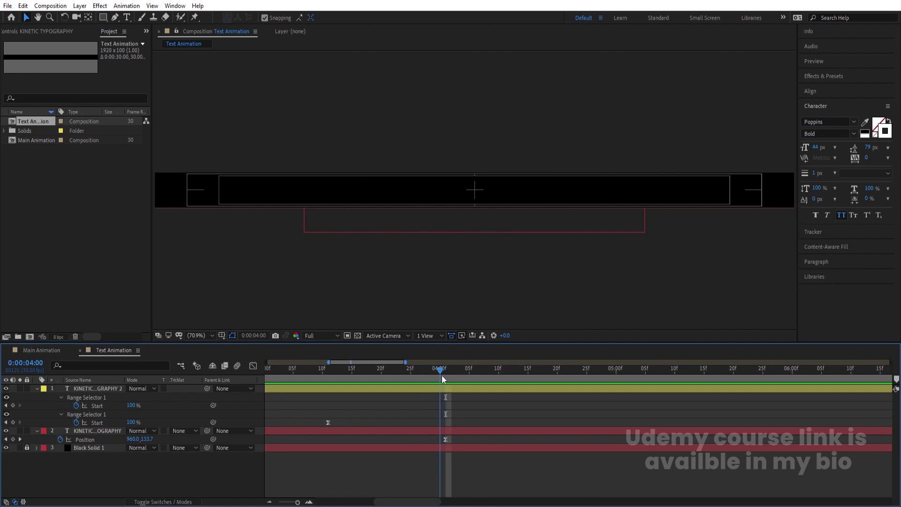
click(445, 439)
drag(444, 437, 441, 436)
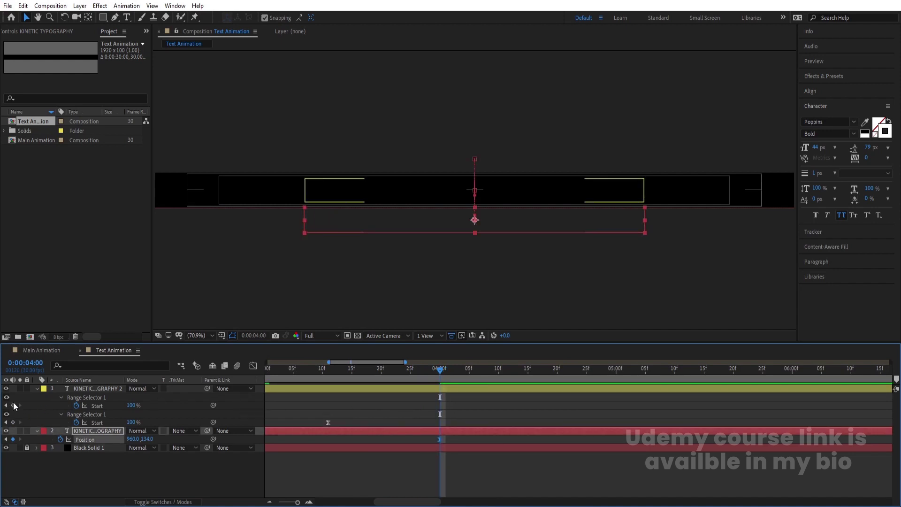
Add Start keyframes at the current values for both range selectors at 0:00:04:00 and at 0:00:00:00
click(13, 406)
click(13, 422)
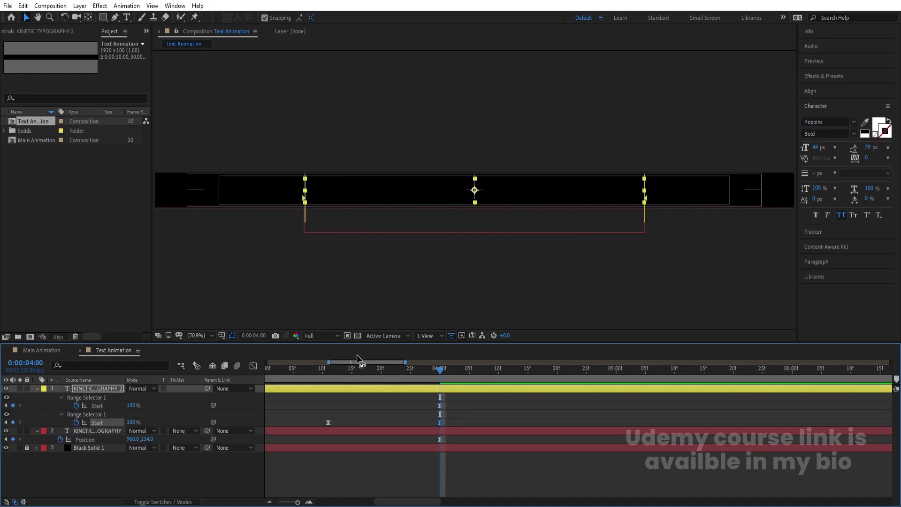
key(minus)
key(minus)
drag(289, 374, 201, 386)
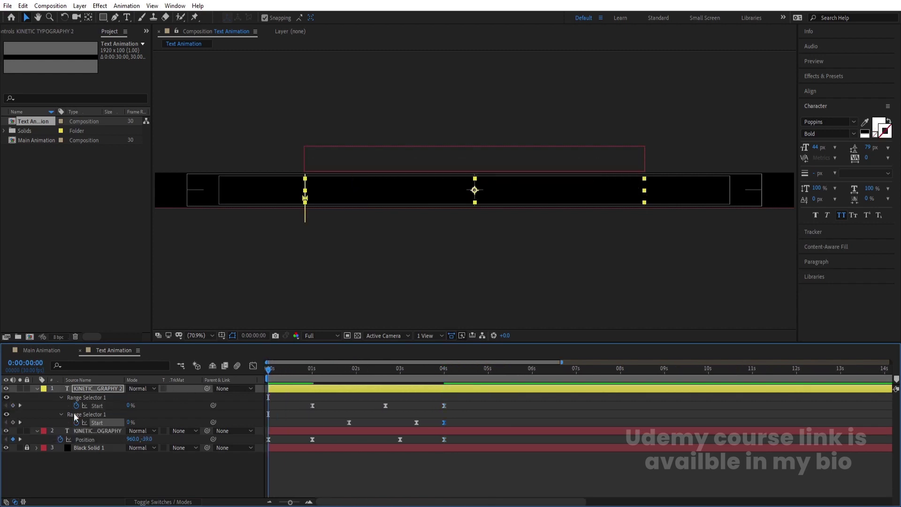
click(13, 405)
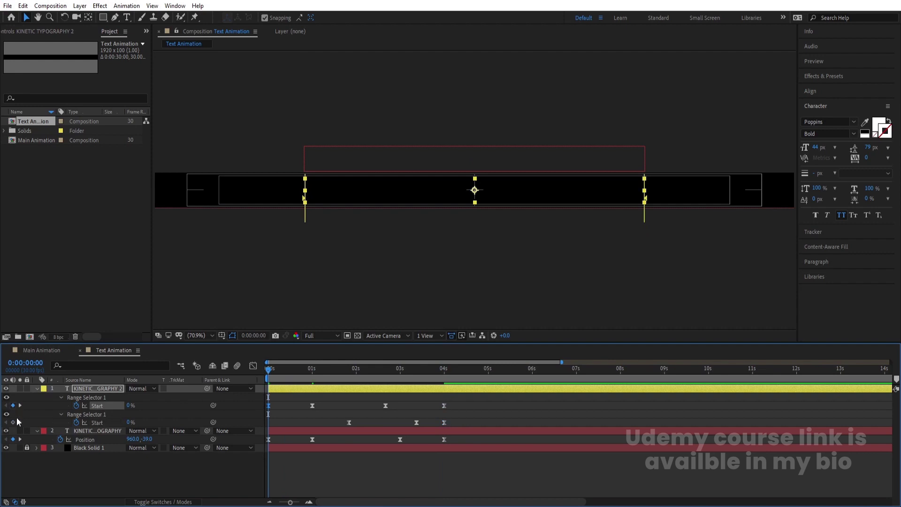
click(14, 422)
click(114, 479)
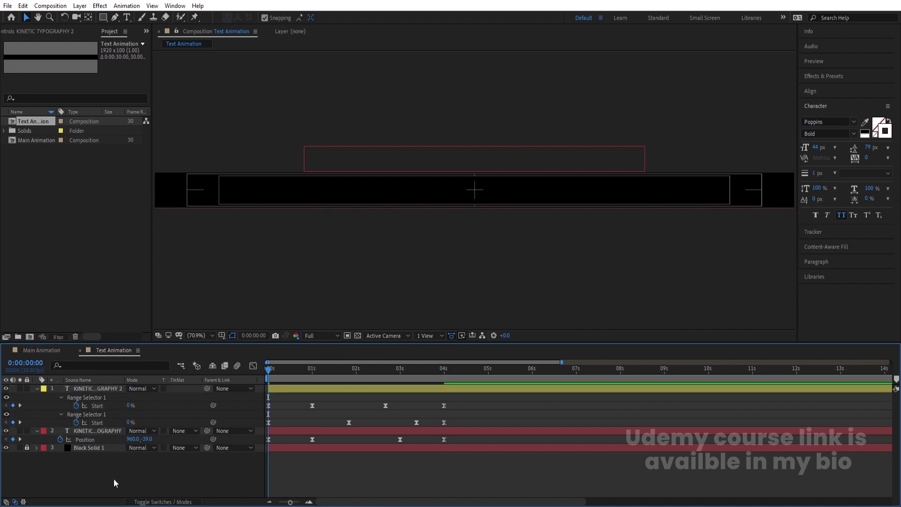
Add a loopOut() expression to the outlined text's Position
alt+click(61, 439)
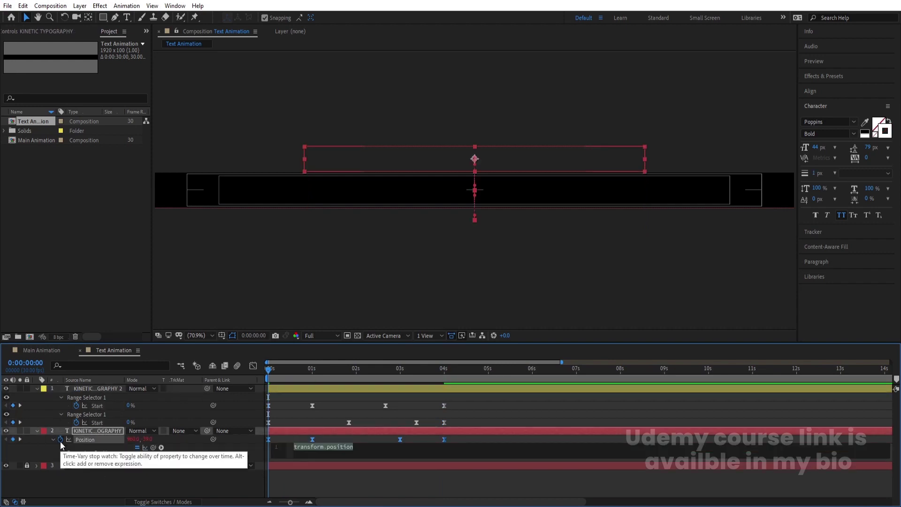
text(loop)
key(Down)
key(Down)
key(Return)
key(ctrl+a)
key(ctrl+c)
click(125, 483)
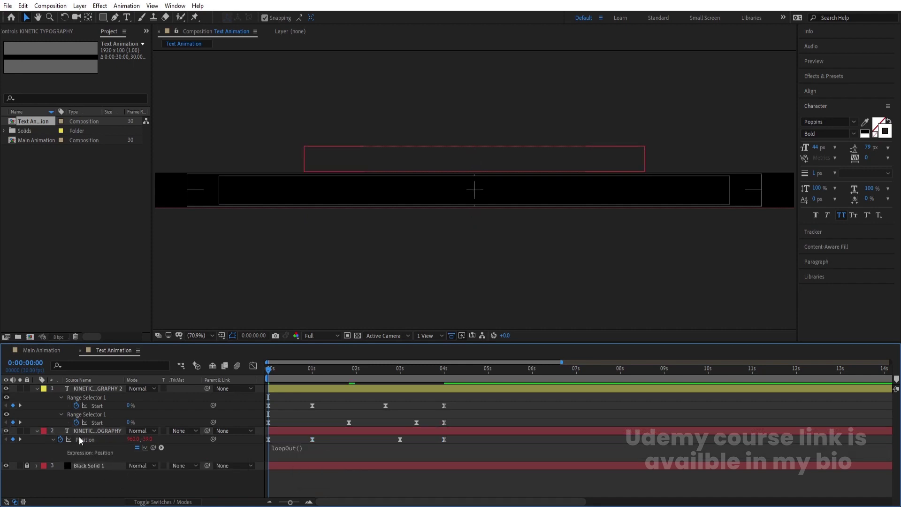
Apply the same loopOut() expression to both range selectors' Start properties and preview the looping animation
alt+click(76, 423)
key(ctrl+v)
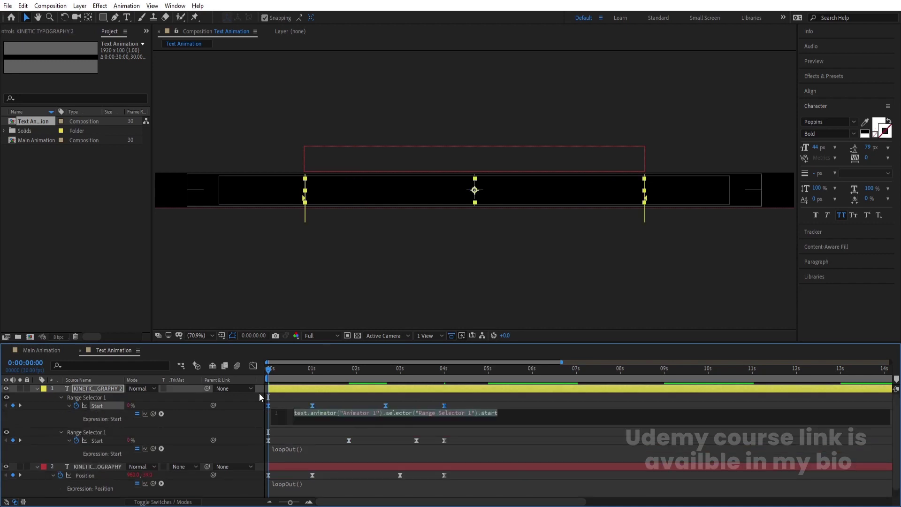
click(297, 398)
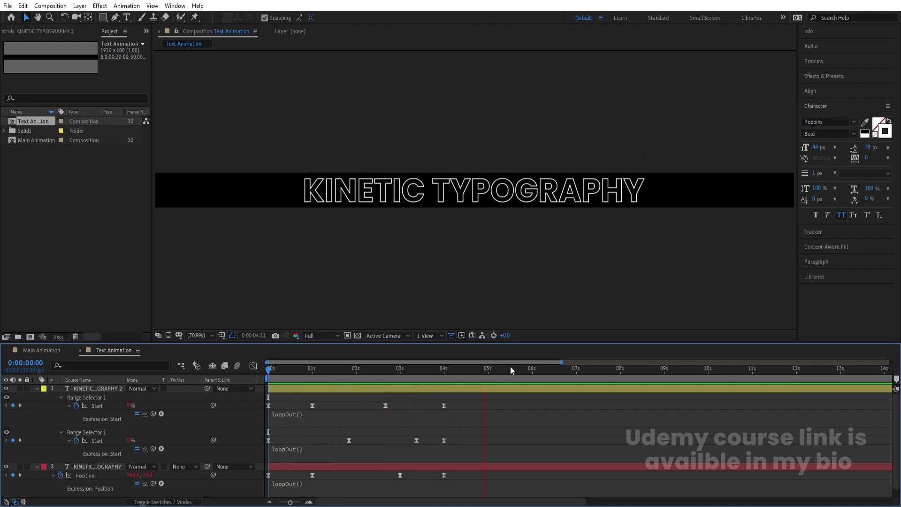
key(space)
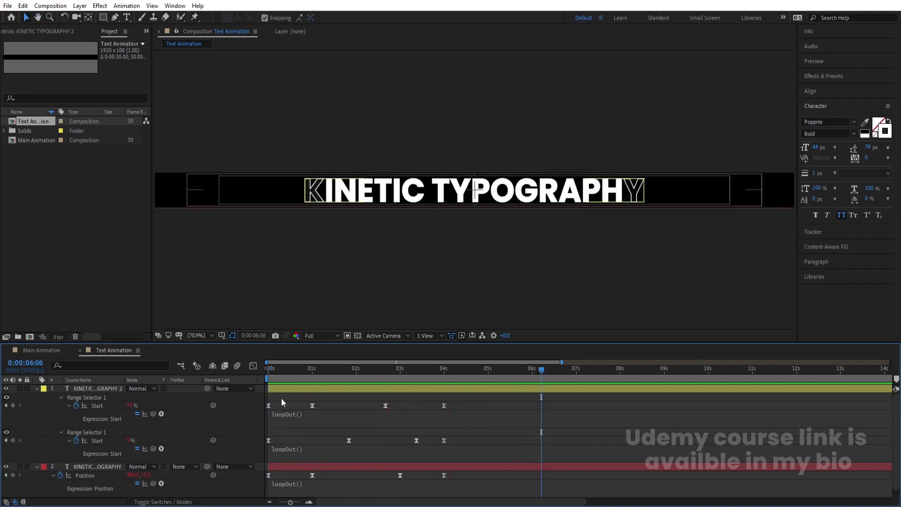
Pre-compose both KINETIC TYPOGRAPHY text layers into a composition named Text and preview it
key(u)
click(100, 395)
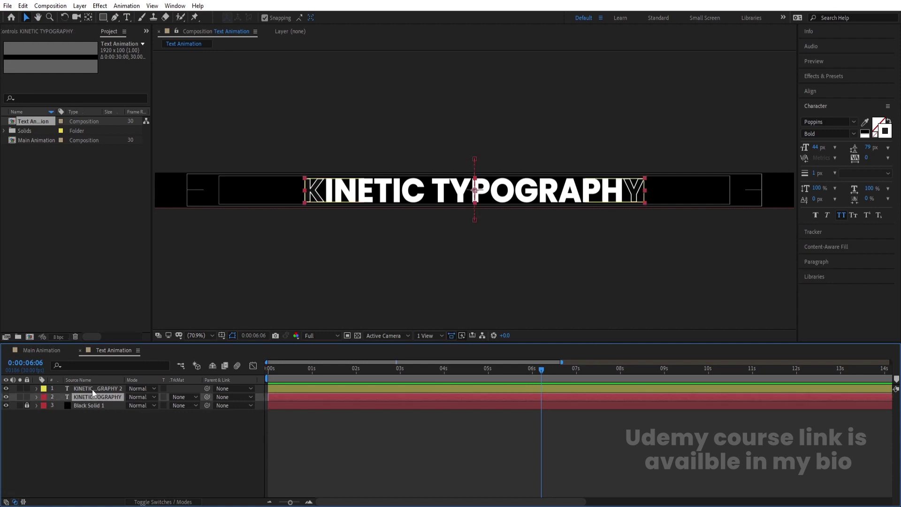
shift+click(92, 390)
key(Home)
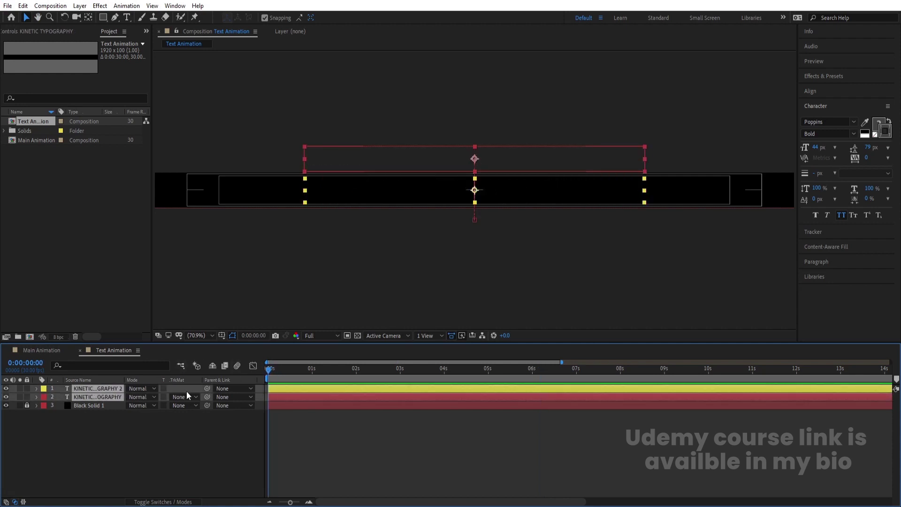
key(ctrl+shift+c)
text(Text)
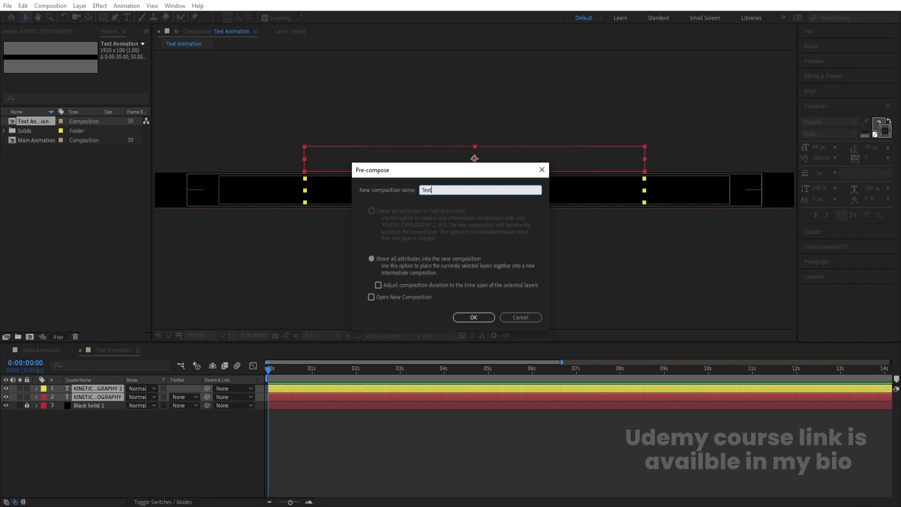
key(Return)
key(space)
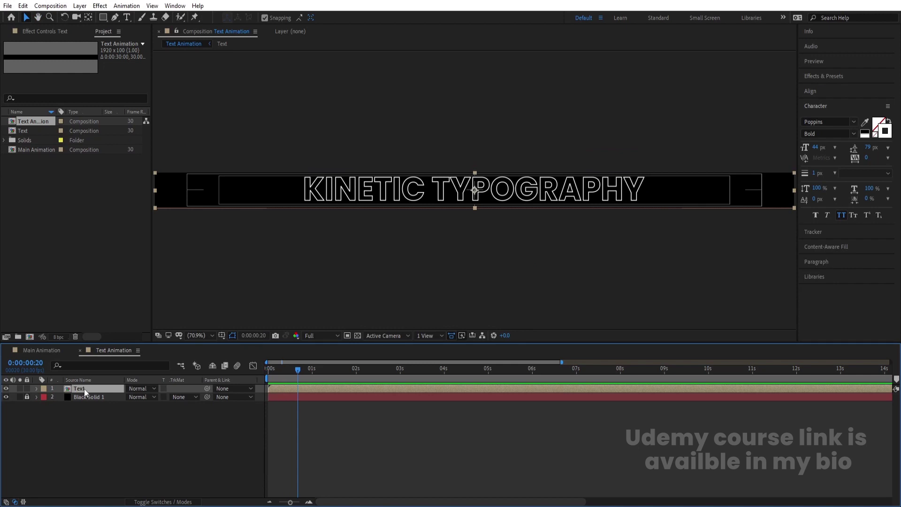
Duplicate the Text precomp layer three times
key(ctrl+d)
key(ctrl+d)
key(ctrl+d)
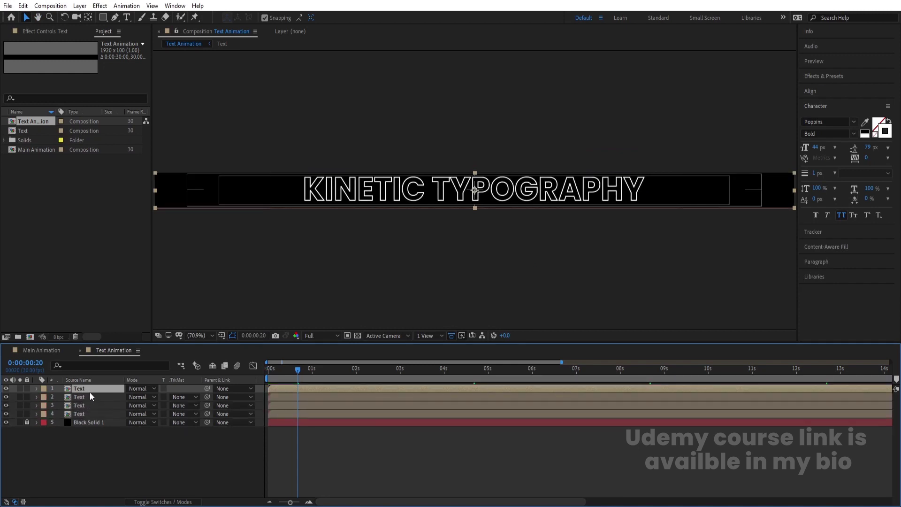
Find the Fill effect and apply it in its default red to the lowest Text copy
click(79, 414)
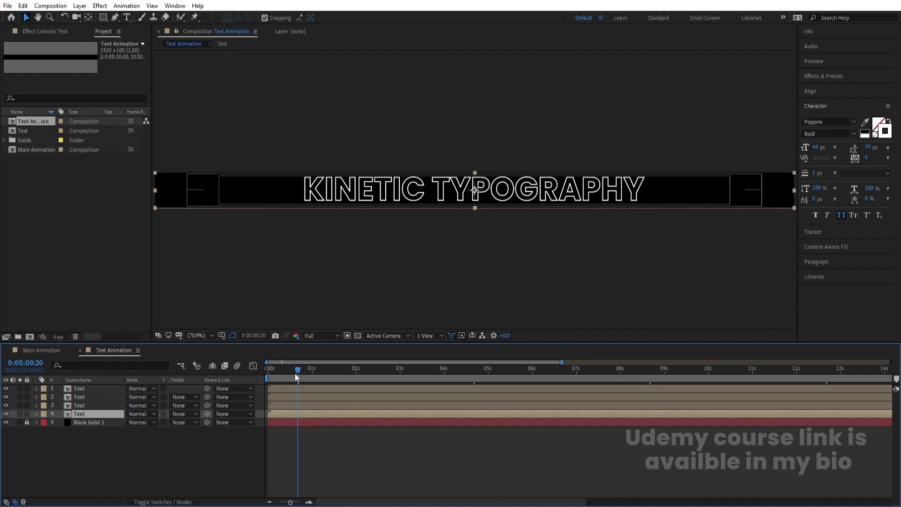
drag(296, 370, 190, 386)
click(833, 76)
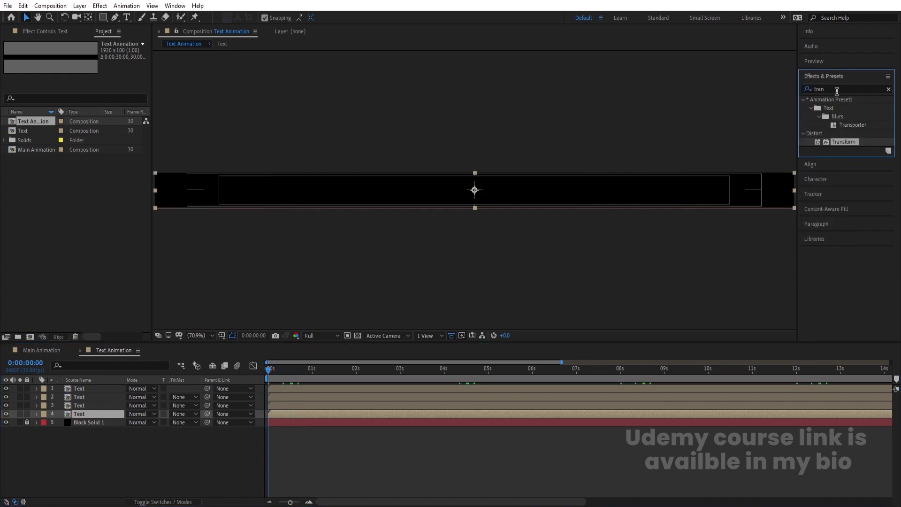
double_click(837, 89)
text(fill)
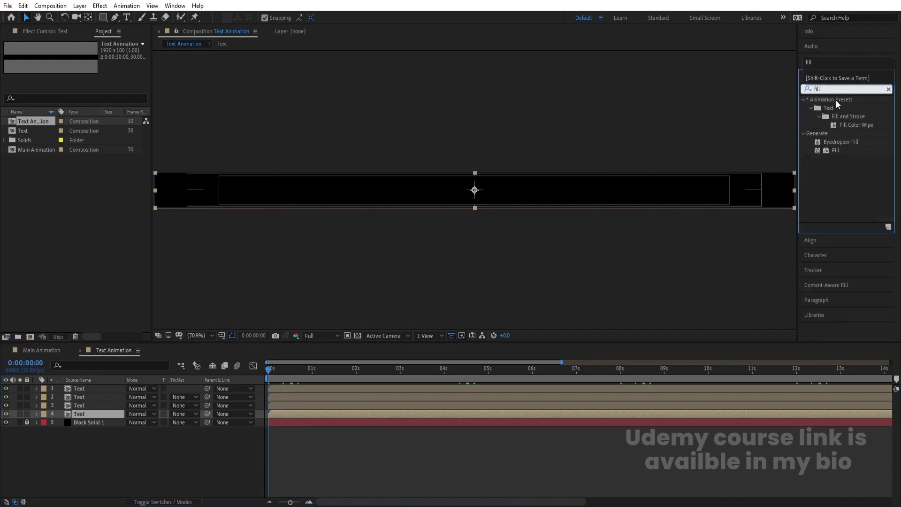
drag(835, 150, 271, 170)
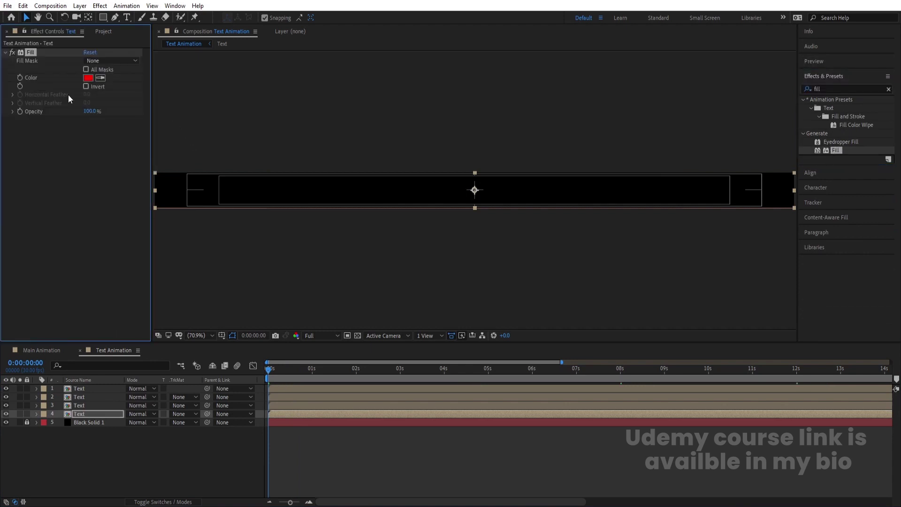
Apply a Fill effect to the third Text layer and set its color to blue
click(88, 404)
double_click(840, 150)
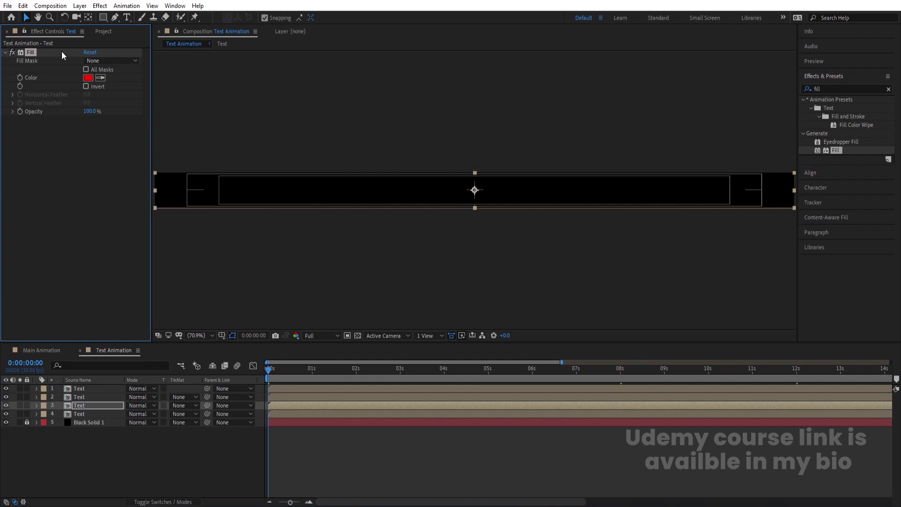
click(88, 78)
click(239, 260)
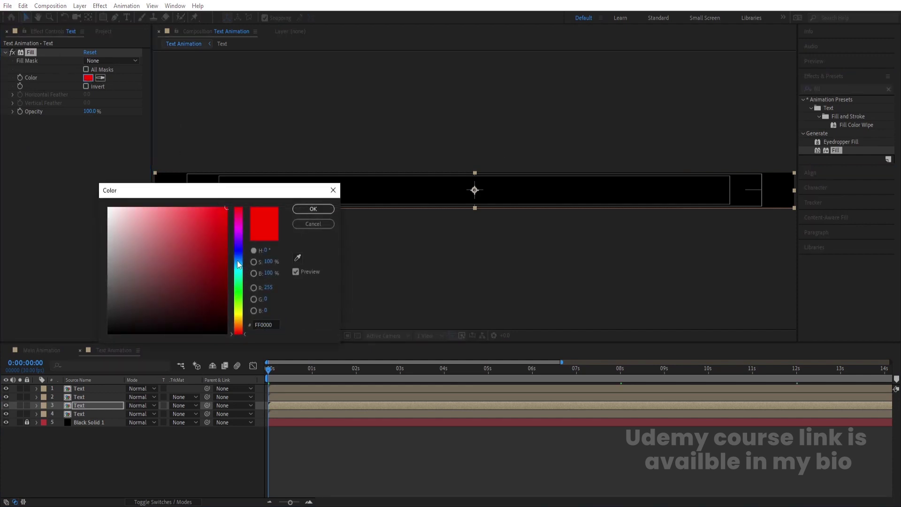
click(311, 211)
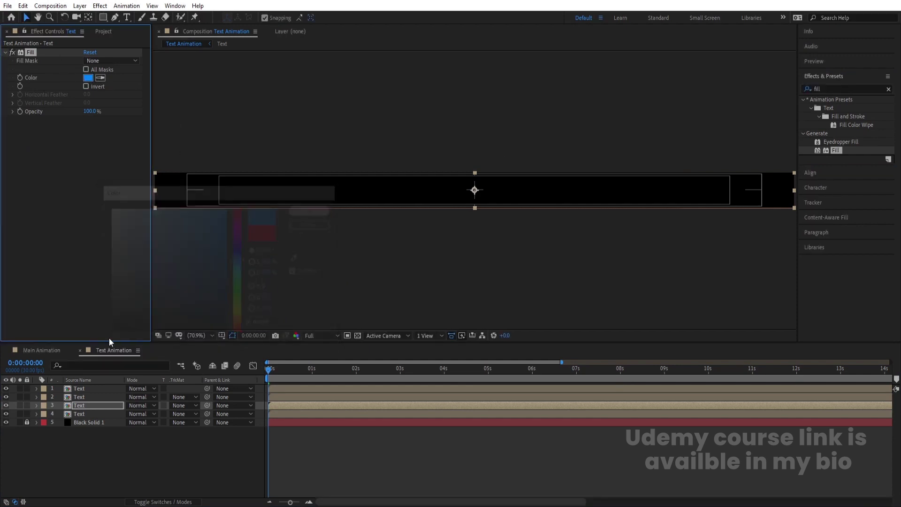
Apply a Fill effect to the second Text layer and set its color to green
click(89, 396)
double_click(836, 150)
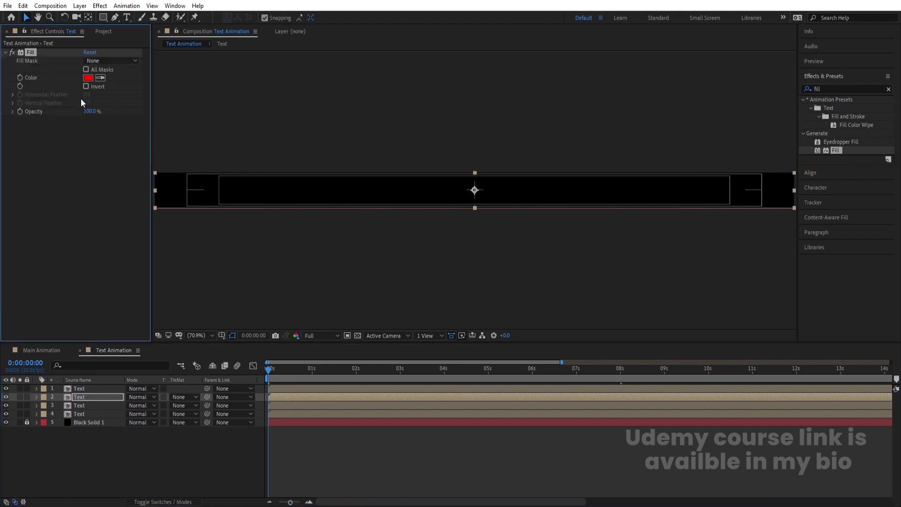
click(89, 79)
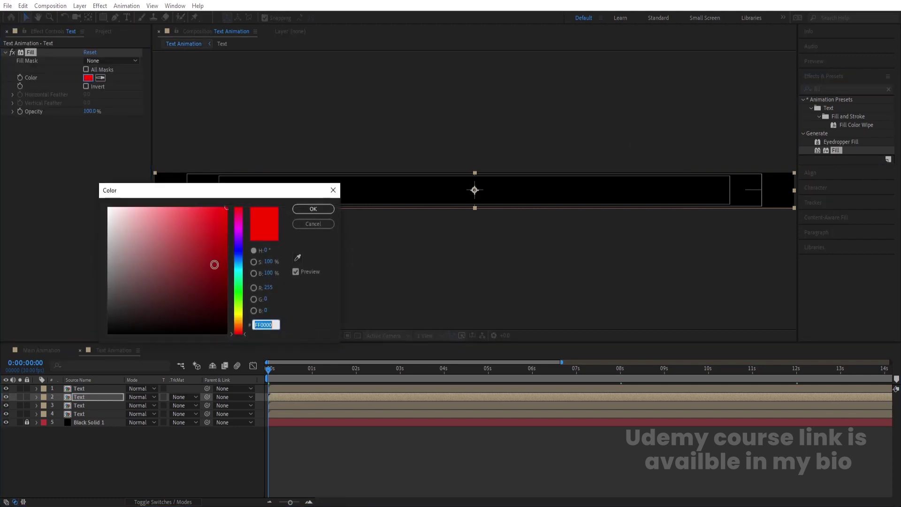
click(241, 291)
click(313, 209)
Shift the blue Text layer to start at 0:00:00:01 and the green Text layer at 0:00:00:02
click(300, 467)
key(equal)
key(equal)
key(equal)
key(Page_Down)
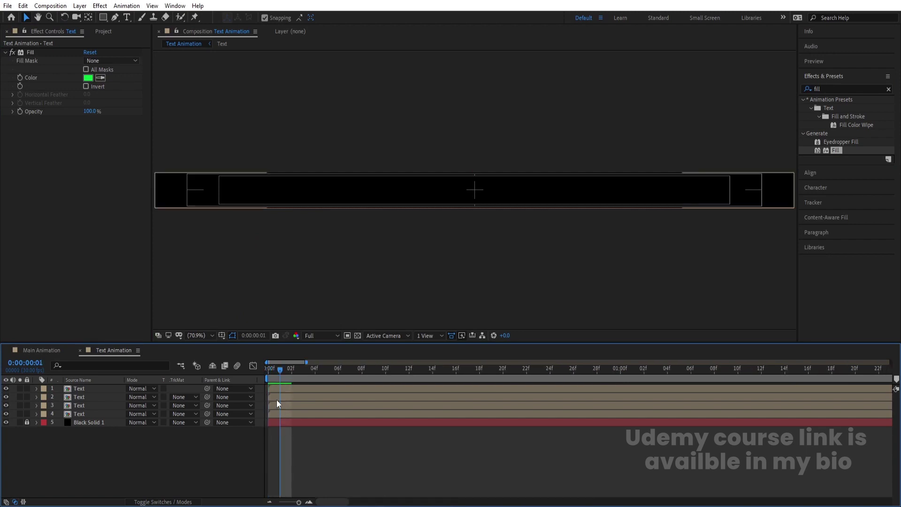
click(288, 404)
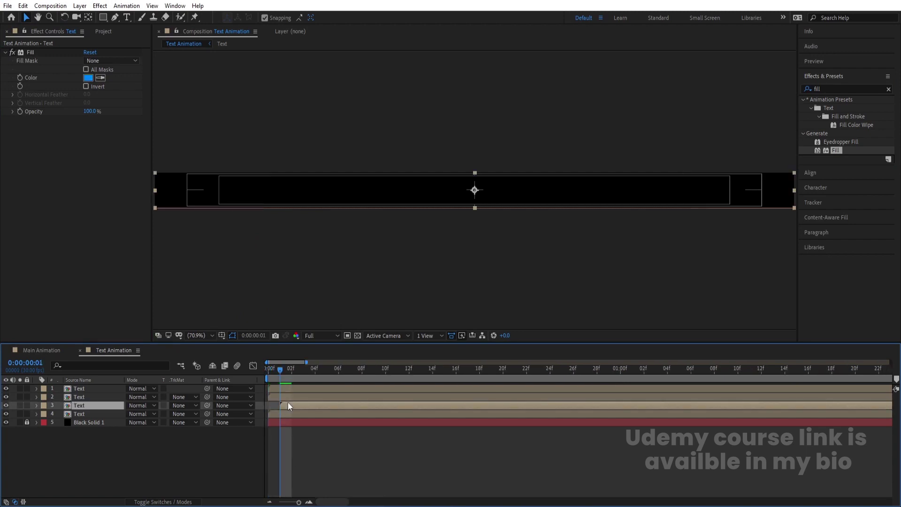
key(Page_Down)
click(286, 395)
key(bracketleft)
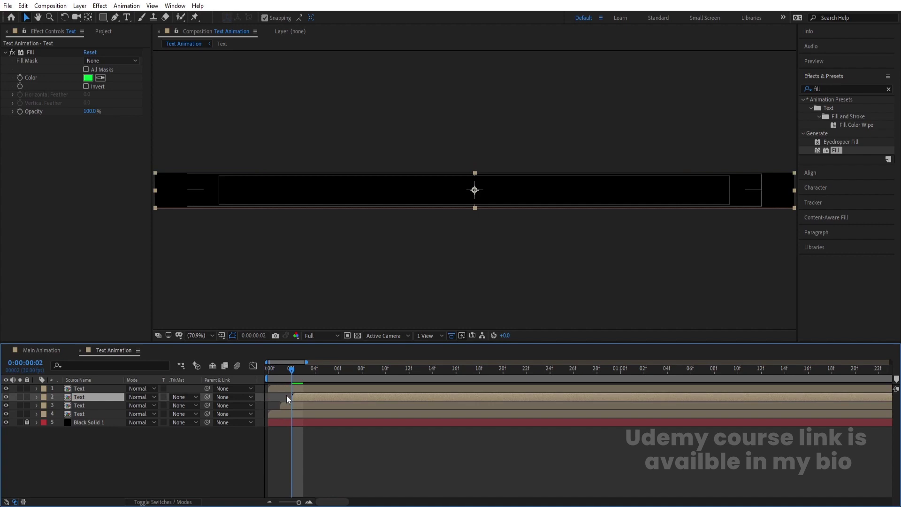
Shift the topmost Text layer to start at 0:00:00:03 and preview the staggered copies
key(Page_Down)
click(299, 390)
key(bracketleft)
key(space)
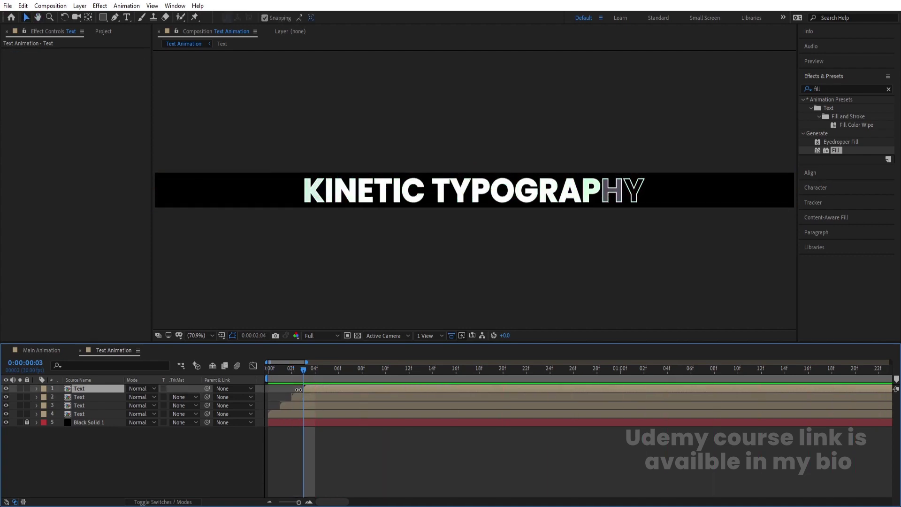
key(space)
Set the blending mode of the three colored Text layers to Screen and preview the result from the start
click(88, 399)
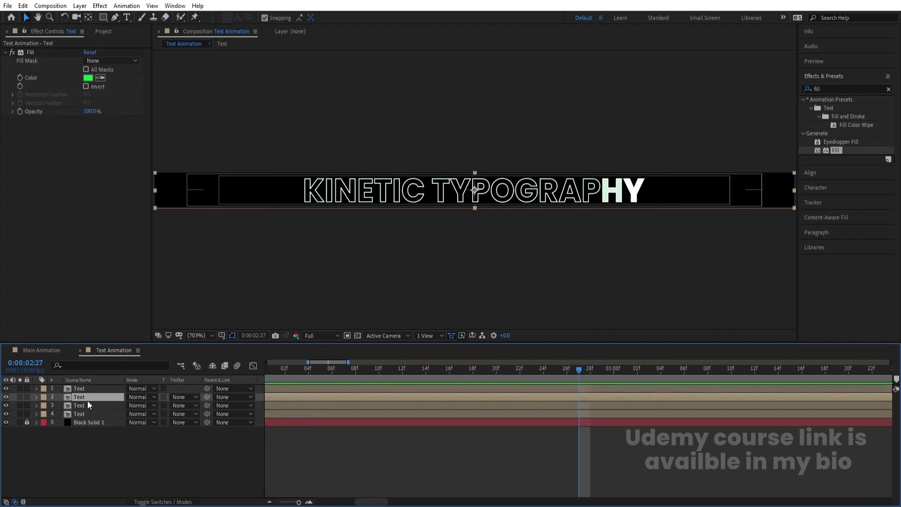
shift+click(79, 416)
click(146, 397)
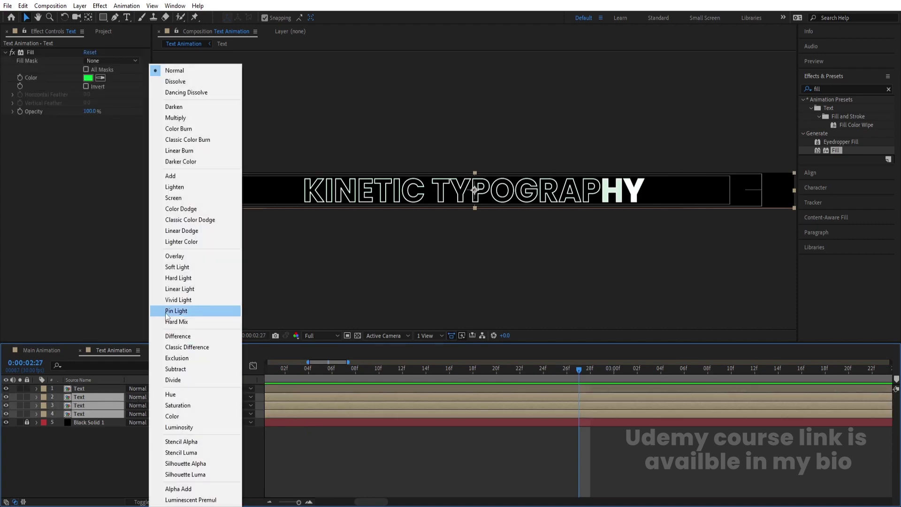
click(173, 199)
key(space)
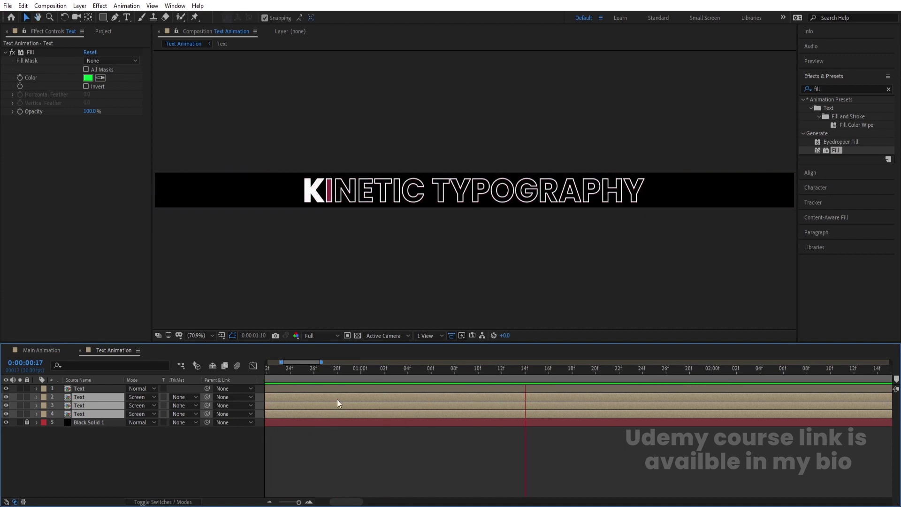
key(minus)
key(minus)
key(minus)
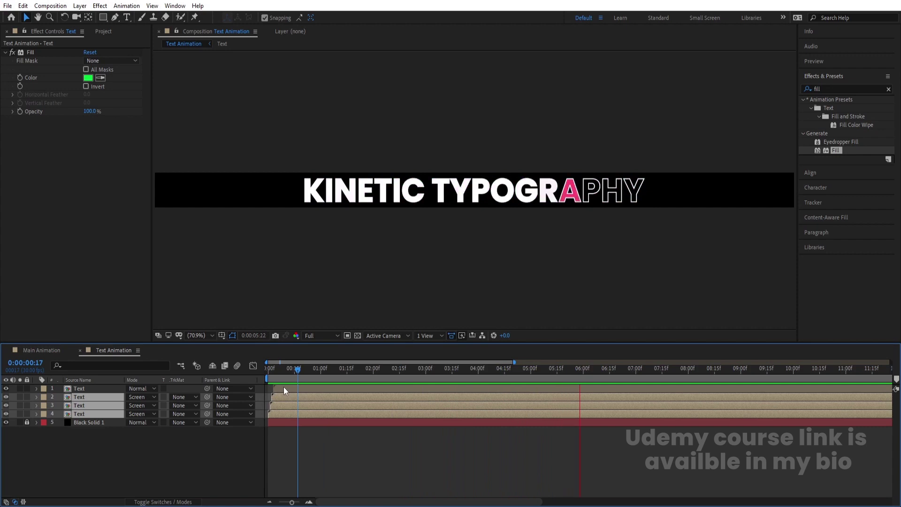
key(space)
click(172, 438)
drag(276, 374, 235, 369)
key(space)
key(space)
Trim the beginnings of all four Text layers to 0:00:00:03
key(=)
key(=)
key(=)
key(=)
click(336, 374)
click(334, 412)
key(ctrl+a)
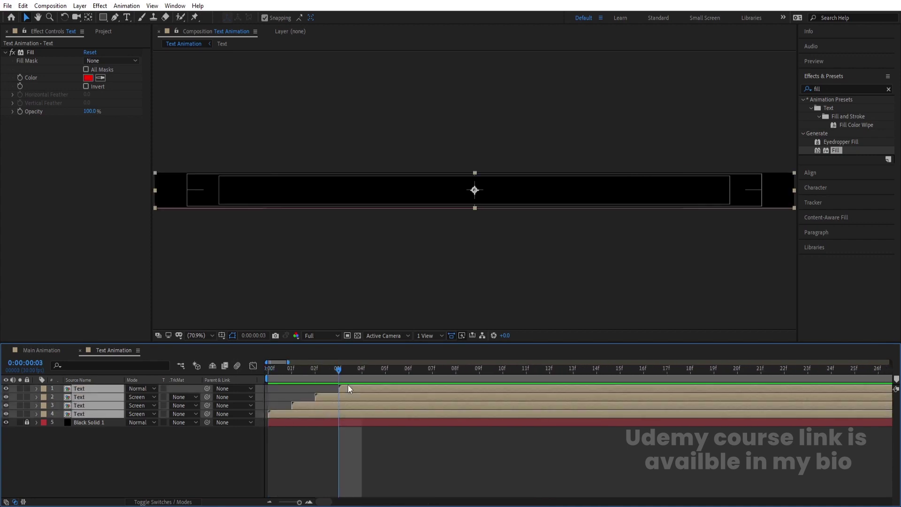
key(alt+bracketleft)
Move the trimmed Text layers back to start at 0:00:00:00 and preview the composition
drag(306, 365, 247, 372)
key(bracketleft)
scroll(377, 434, down, 3)
scroll(378, 434, down, 5)
key(space)
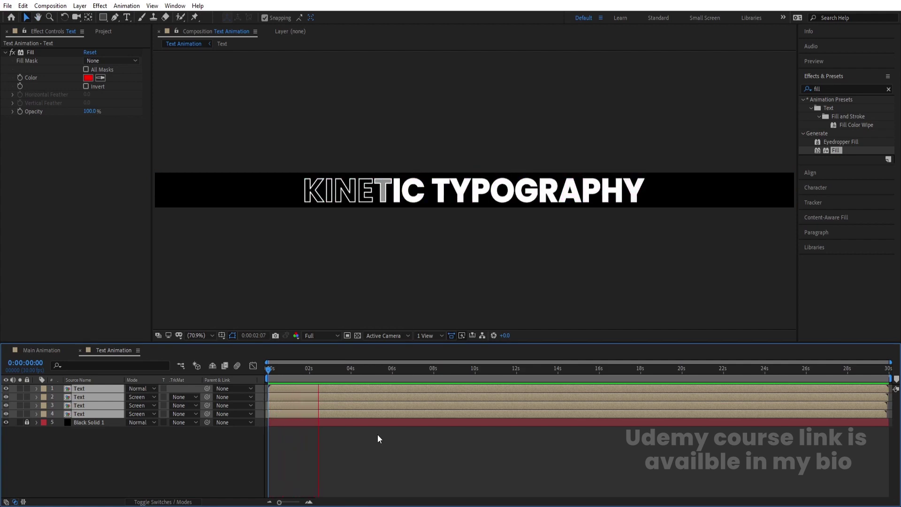
key(space)
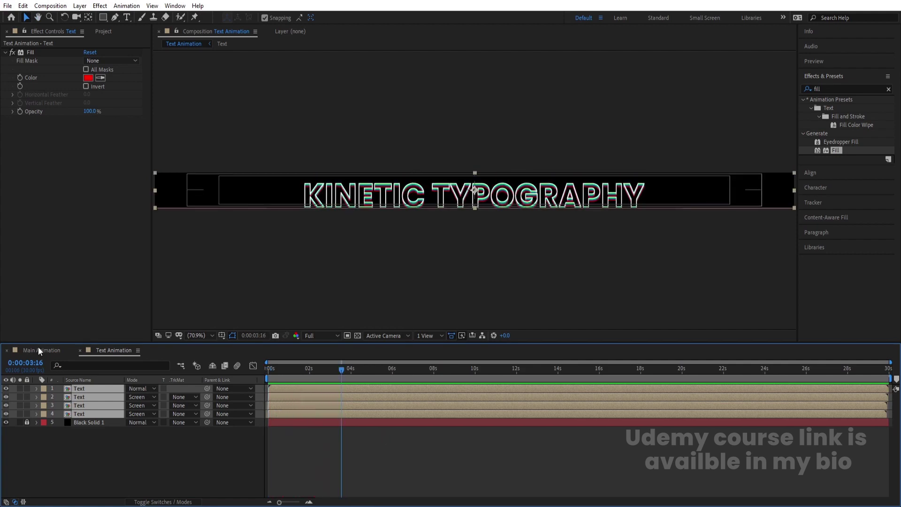
Add the Text Animation composition as a layer in the Main Animation composition and preview it
click(39, 350)
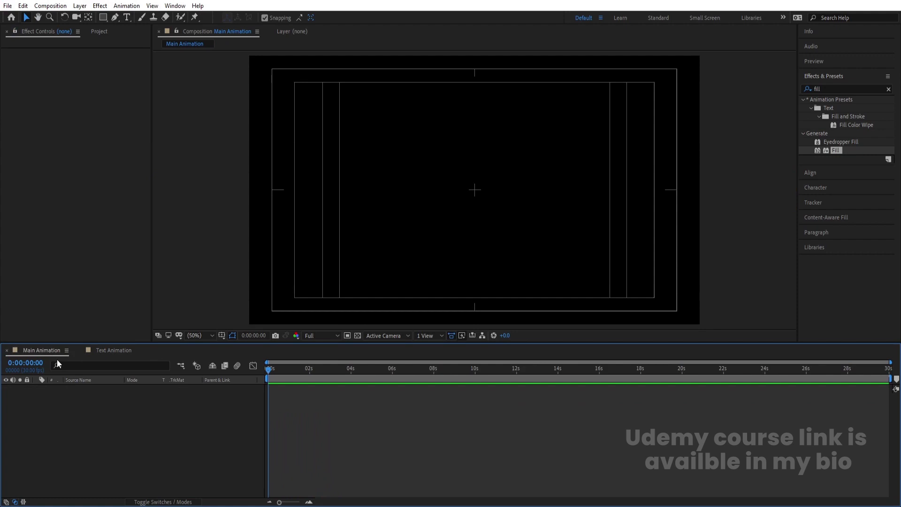
key(ctrl+0)
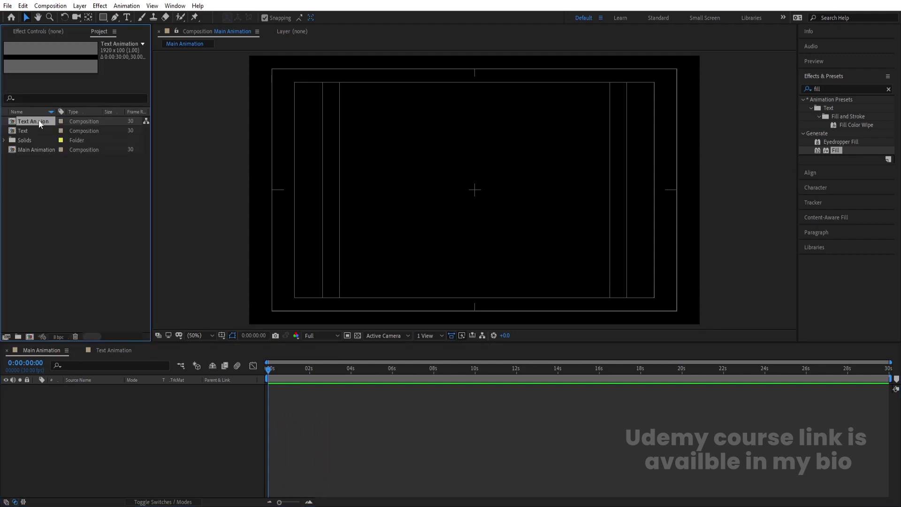
drag(99, 368, 108, 443)
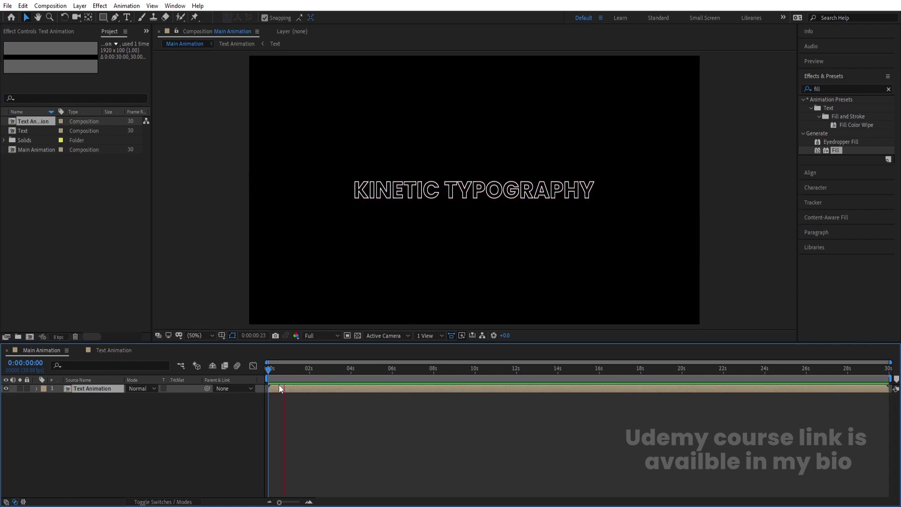
key(space)
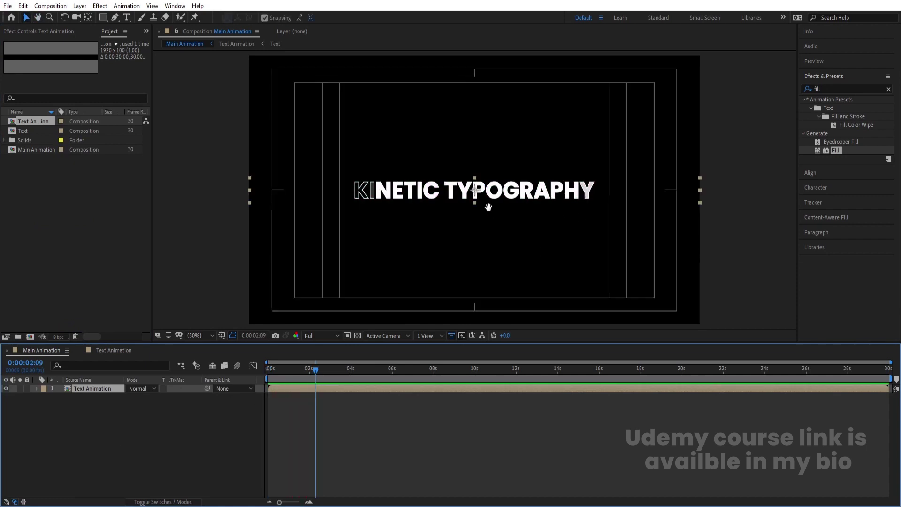
key(space)
key(space)
click(146, 444)
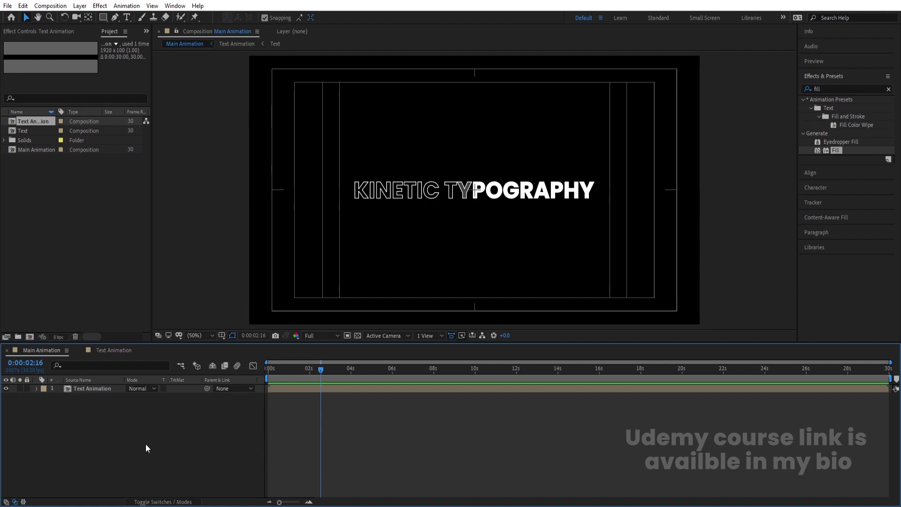
Set the Main Animation composition's background color to white
key(ctrl+k)
click(393, 319)
drag(184, 271, 97, 156)
key(Return)
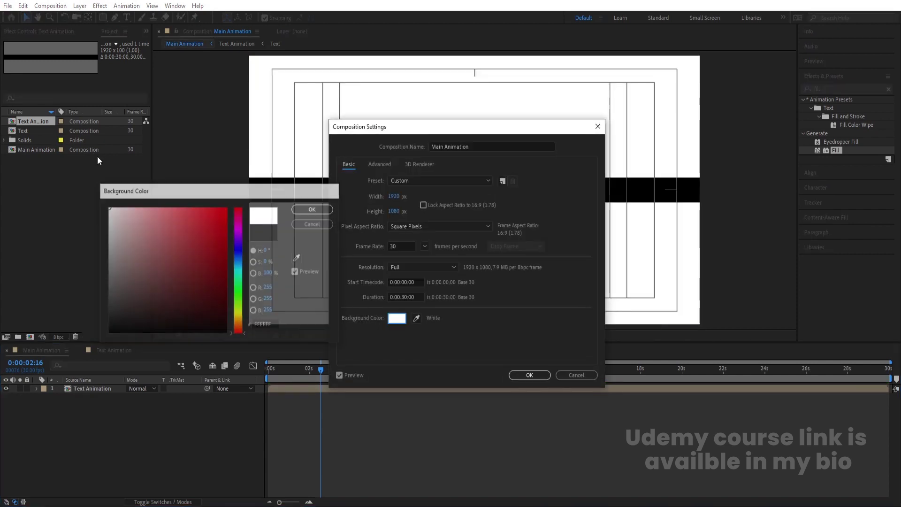
key(Return)
Align the Text Animation layer to the top edge of the composition
click(102, 390)
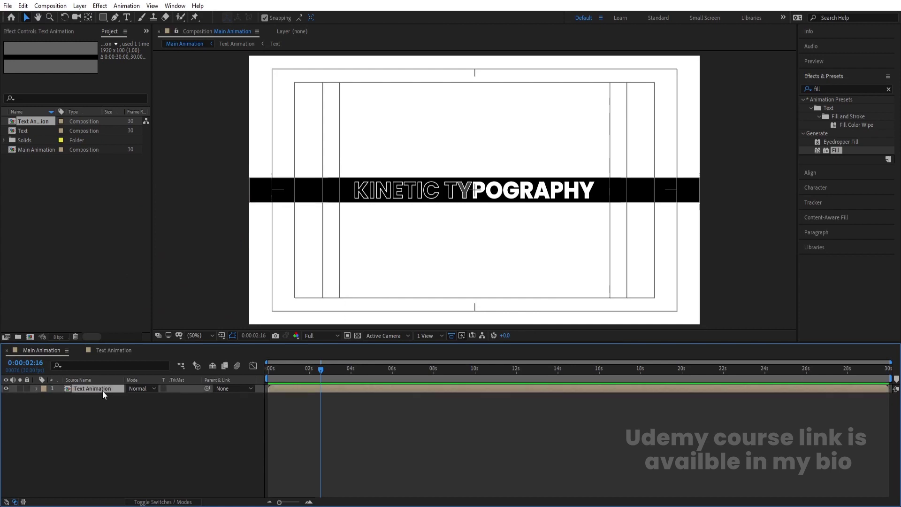
click(814, 188)
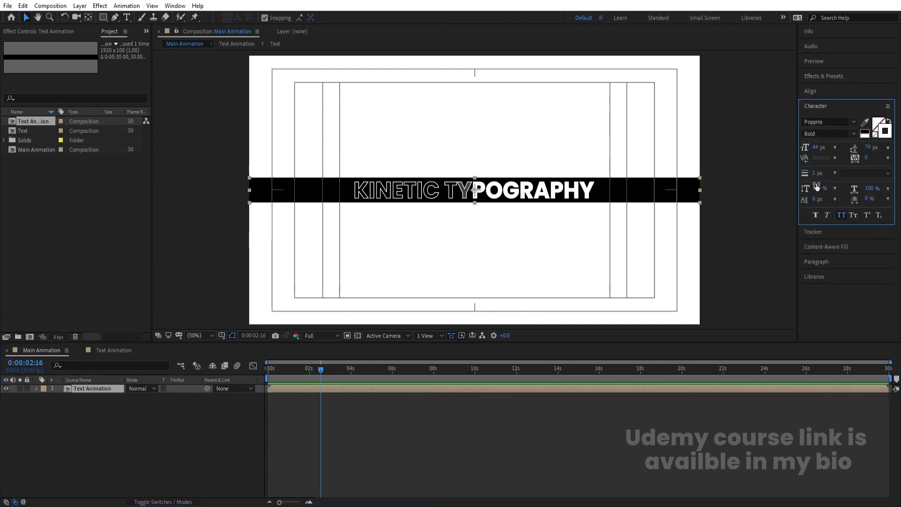
click(812, 103)
click(812, 92)
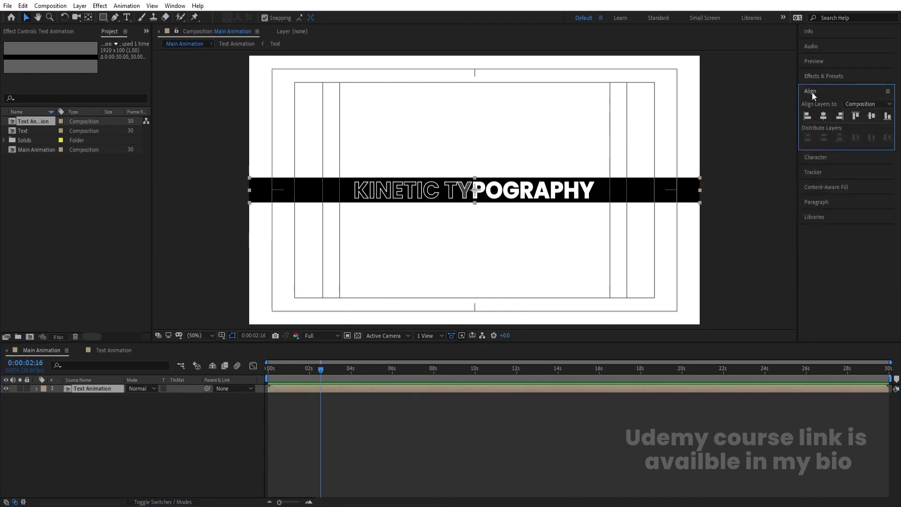
click(855, 117)
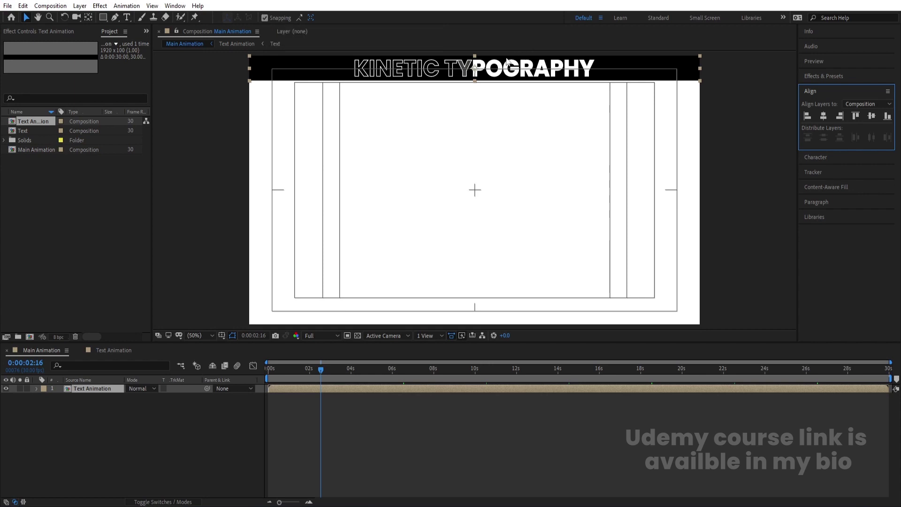
Duplicate the Text Animation strip three times, stacking each copy directly below the previous one
scroll(502, 59, up, 2)
drag(436, 76, 394, 298)
key(ctrl+d)
key(ctrl+d)
scroll(395, 298, down, 3)
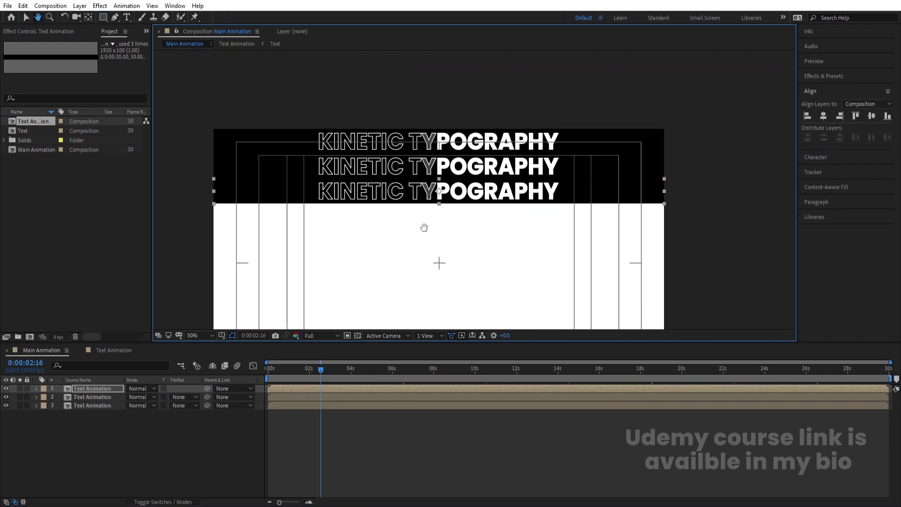
scroll(422, 227, up, 2)
key(ctrl+d)
drag(406, 175, 405, 224)
scroll(405, 221, down, 2)
Duplicate the block of four Text Animation strips twice, stacking each copied block directly below the previous one to fill the frame
drag(119, 458, 88, 397)
key(ctrl+d)
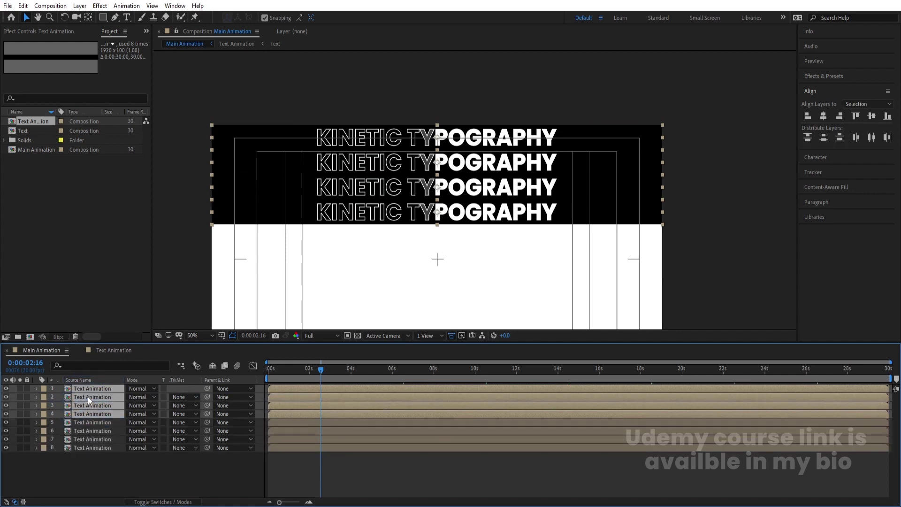
drag(442, 129, 418, 149)
key(ctrl+d)
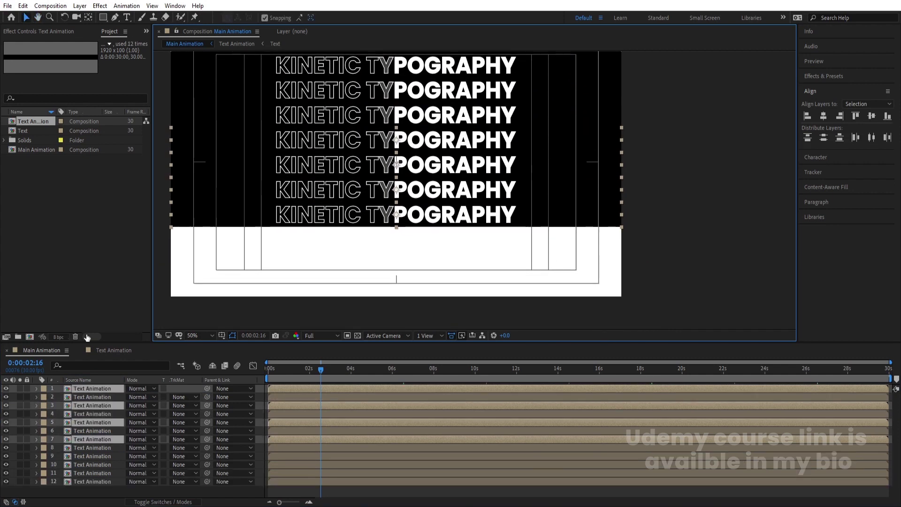
drag(101, 406, 100, 396)
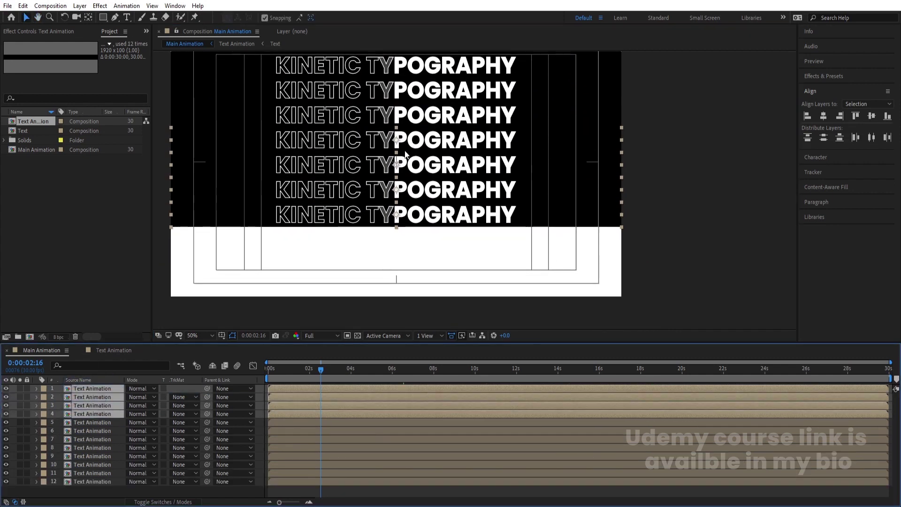
drag(402, 137, 400, 230)
scroll(423, 252, down, 2)
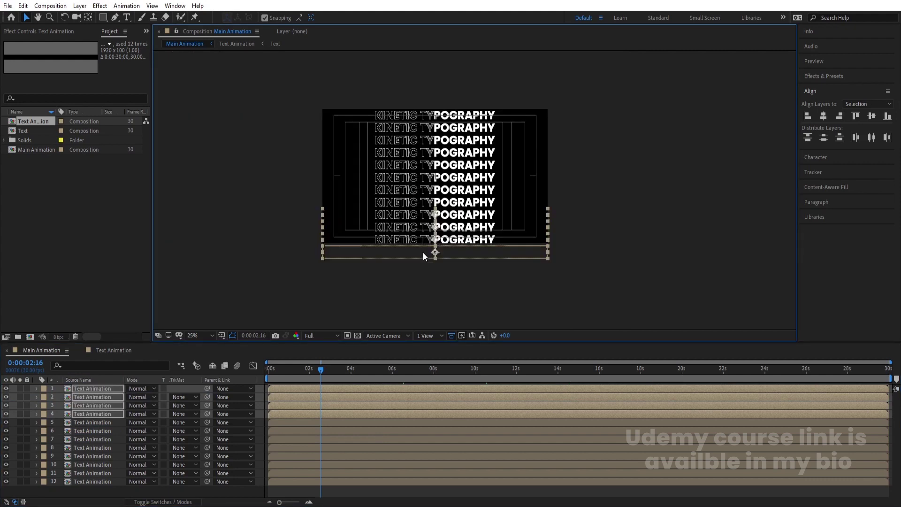
Delete the Text Animation layer that lies completely below the visible frame
click(260, 391)
click(335, 251)
key(period)
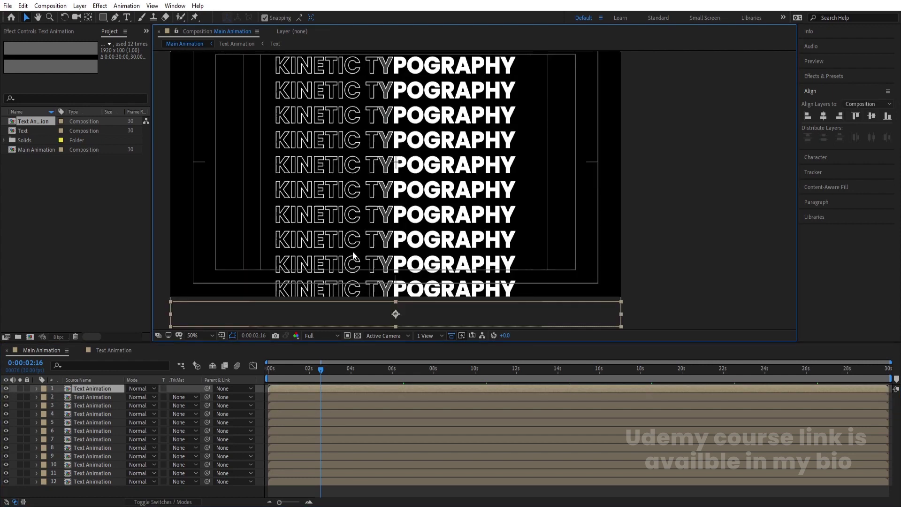
key(Delete)
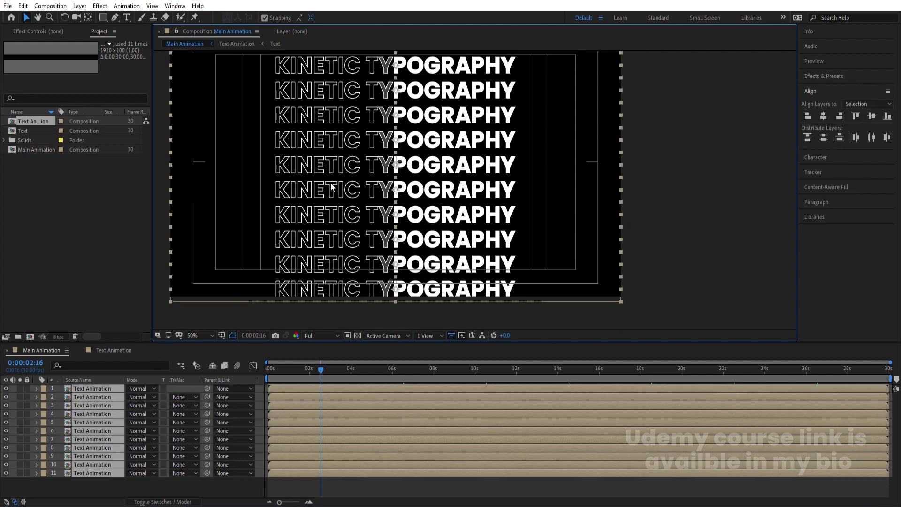
Nudge all eleven Text Animation layers slightly upward to center the stack vertically in the frame
drag(353, 166, 362, 221)
scroll(385, 169, down, 1)
scroll(459, 212, up, 1)
drag(459, 211, 477, 169)
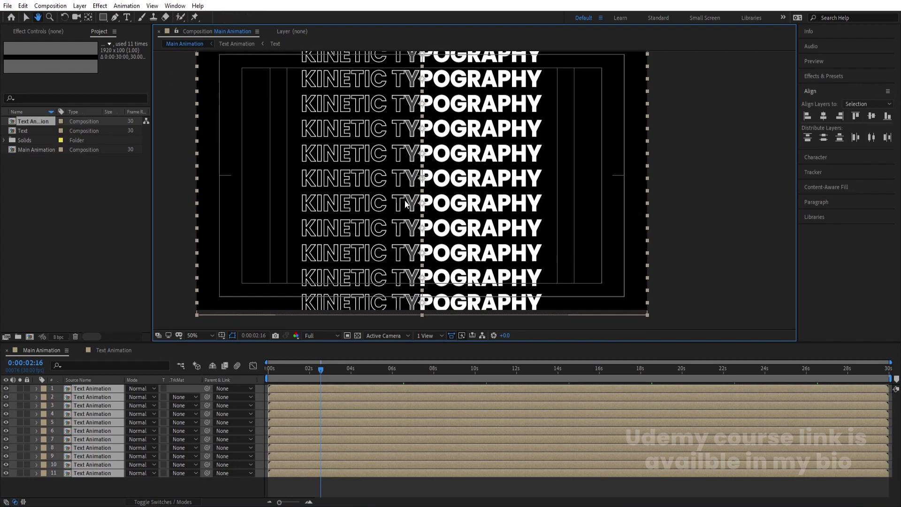
click(203, 334)
click(213, 168)
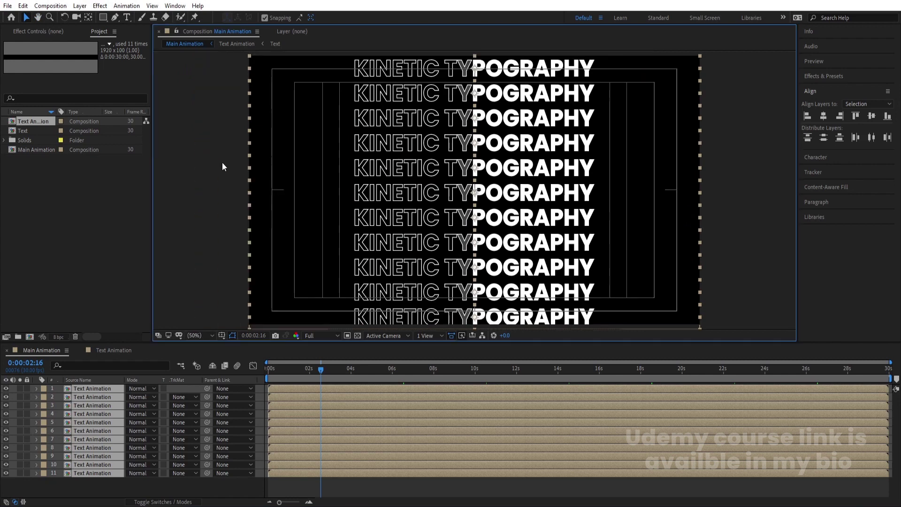
key(Up)
key(Up)
key(Up)
key(Up)
key(Up)
key(Up)
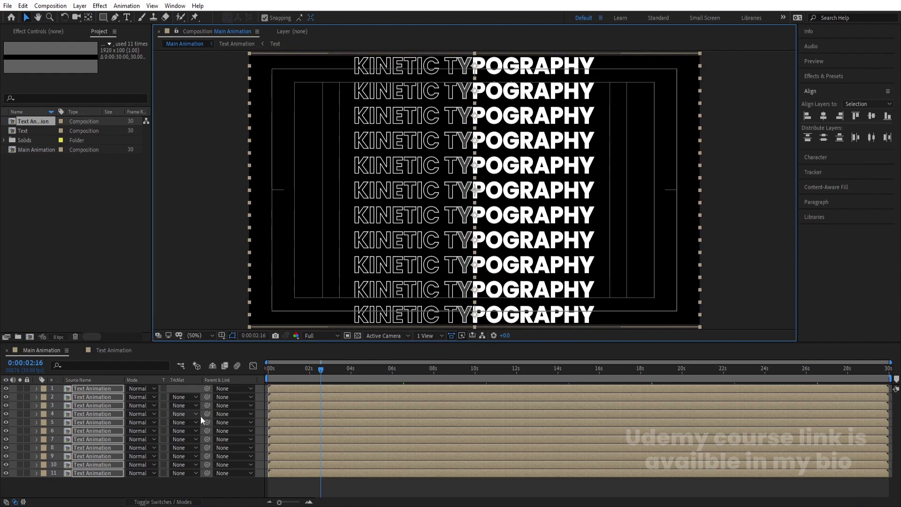
Preview the stacked strips from the start of the Main Animation composition
click(277, 382)
drag(321, 370, 193, 370)
key(space)
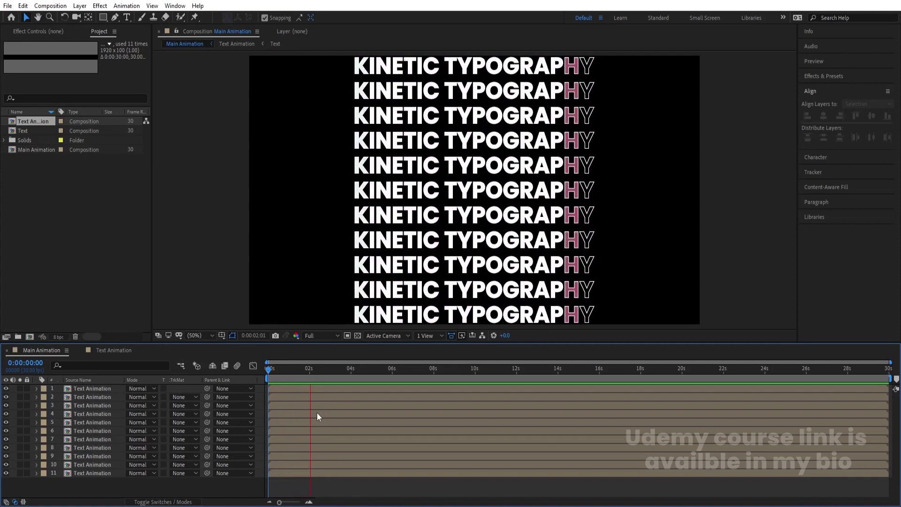
key(space)
drag(328, 369, 239, 367)
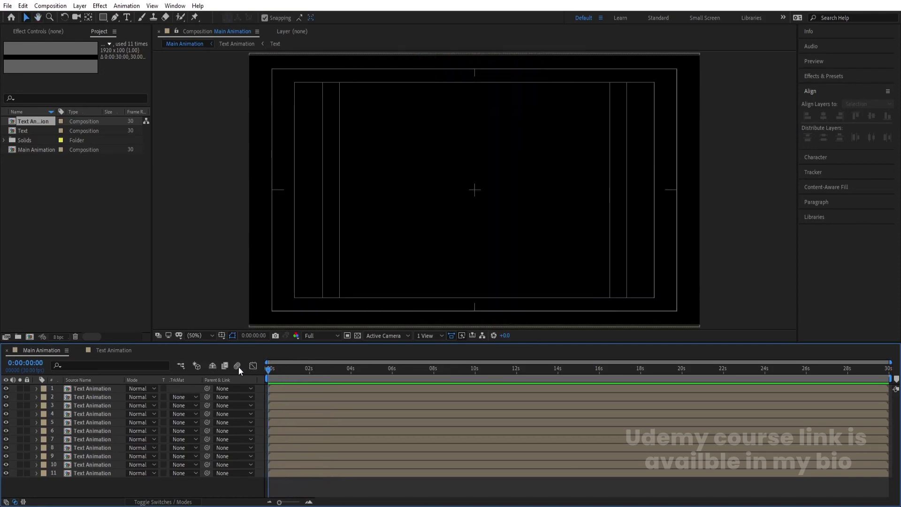
key(space)
Shift Text Animation layer 10 to start at 0:00:00:02, leaving layer 11 at the beginning of the timeline
click(274, 389)
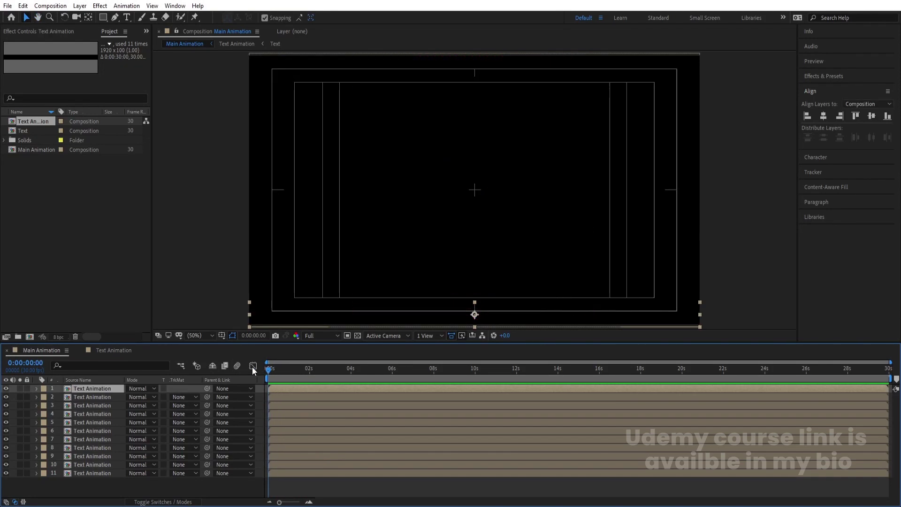
click(87, 474)
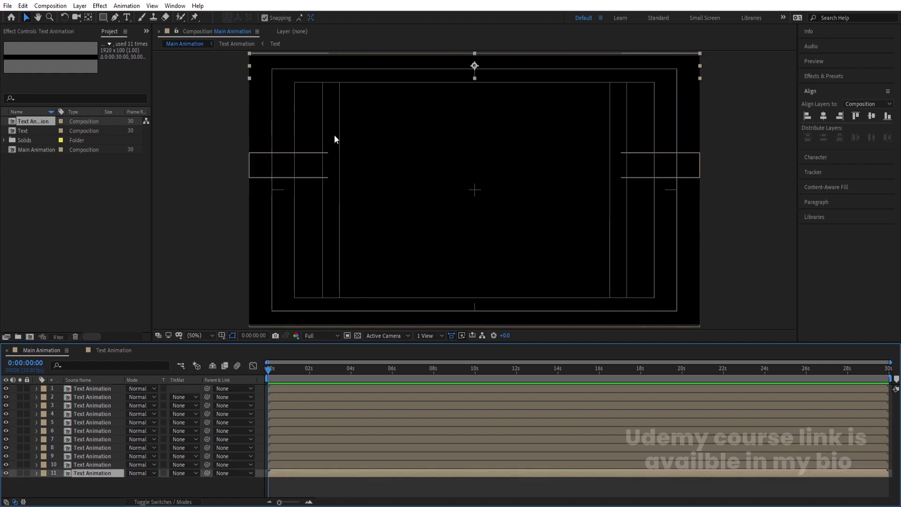
key(equal)
key(equal)
key(equal)
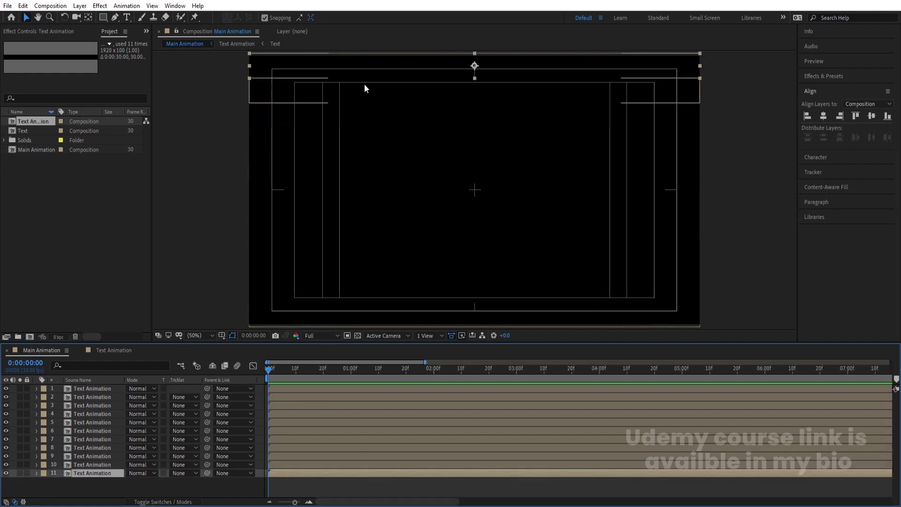
key(equal)
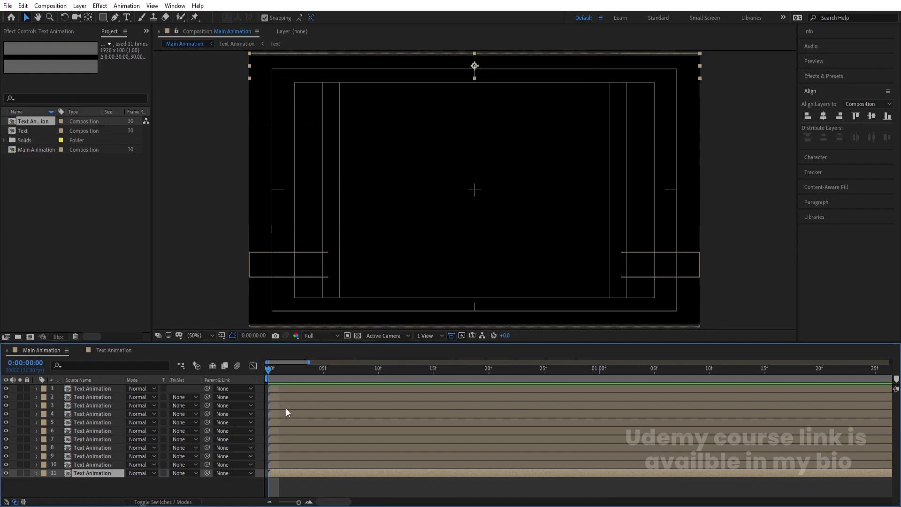
key(space)
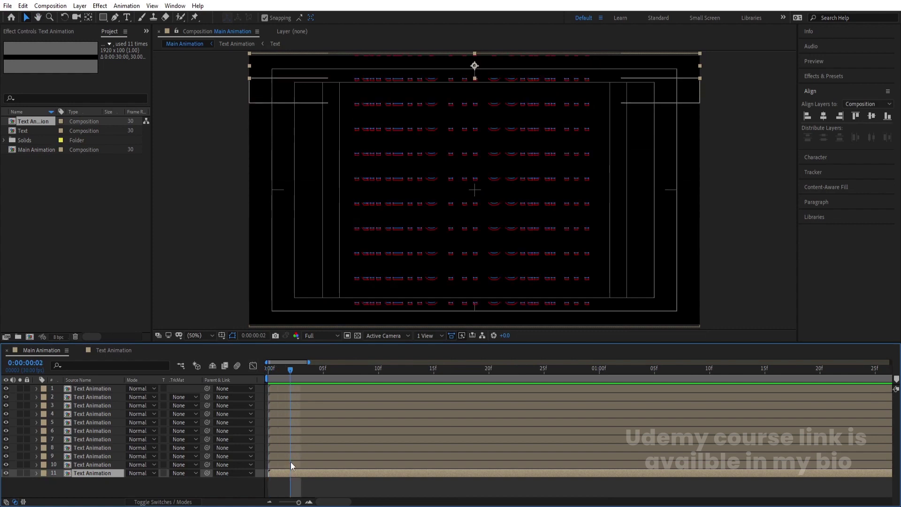
click(291, 464)
key(bracketleft)
Shift Text Animation layer 9 to start at 0:00:00:04 and layer 8 at 0:00:00:06
key(Page_Down)
key(Page_Down)
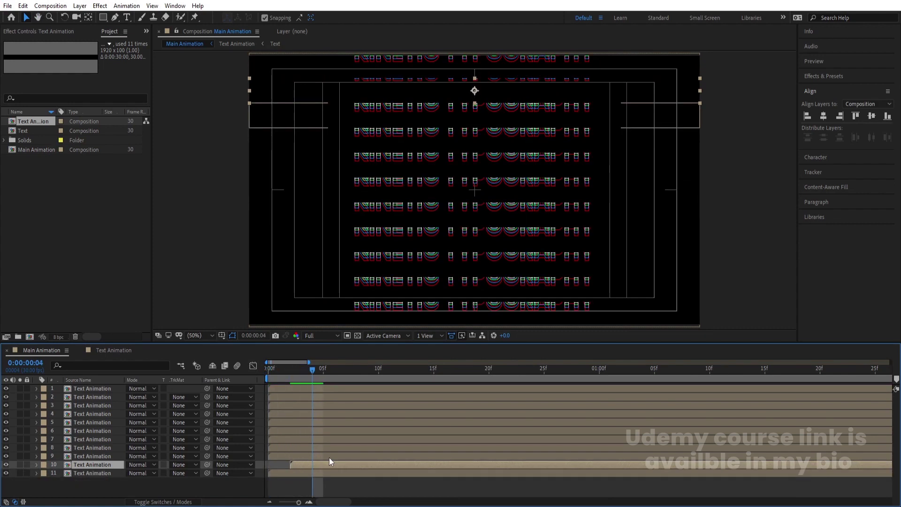
click(329, 457)
key(bracketleft)
key(Page_Down)
key(Page_Down)
click(328, 447)
key(bracketleft)
Shift Text Animation layer 7 to start at 0:00:00:08 and layer 6 at 0:00:00:10
key(Page_Down)
key(Page_Down)
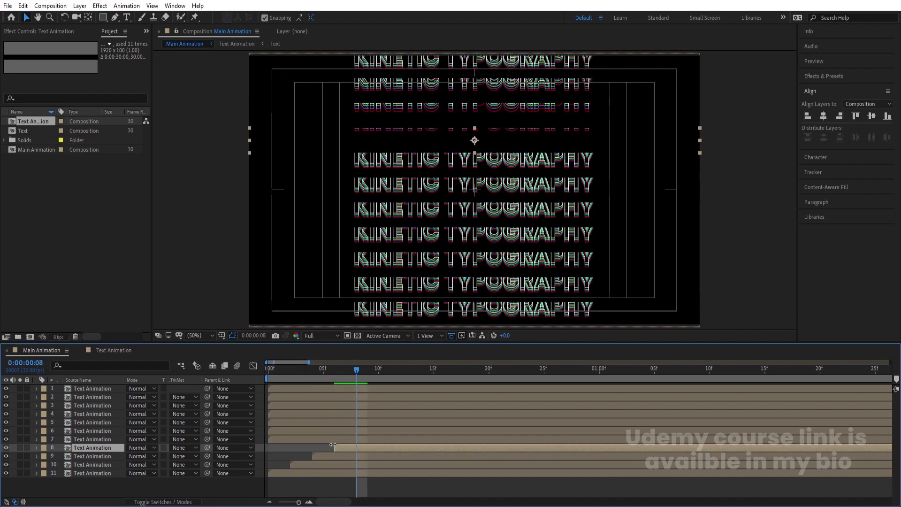
click(334, 439)
key(bracketleft)
key(Page_Down)
key(Page_Down)
click(346, 431)
key(bracketleft)
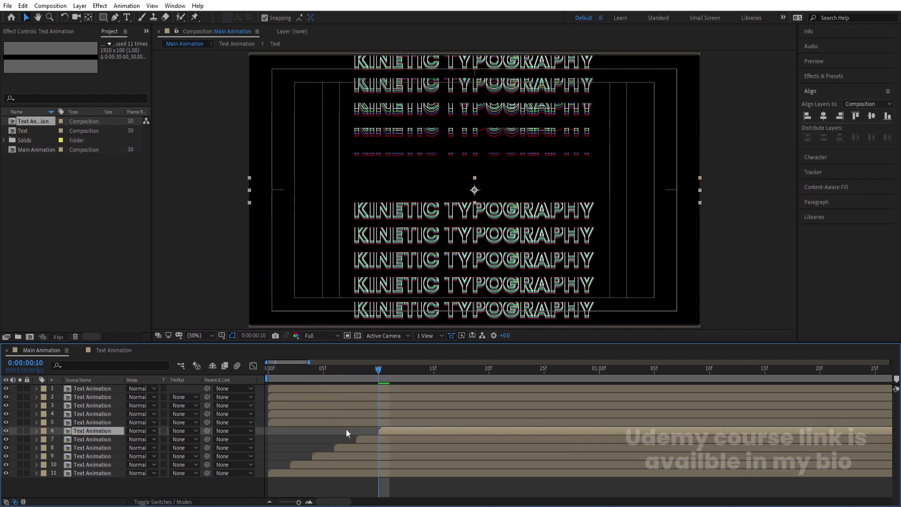
Shift Text Animation layer 5 to start at 0:00:00:12 and layer 4 at 0:00:00:14
key(Page_Down)
key(Page_Down)
click(355, 423)
key(bracketleft)
key(Page_Down)
key(Page_Down)
key(Page_Down)
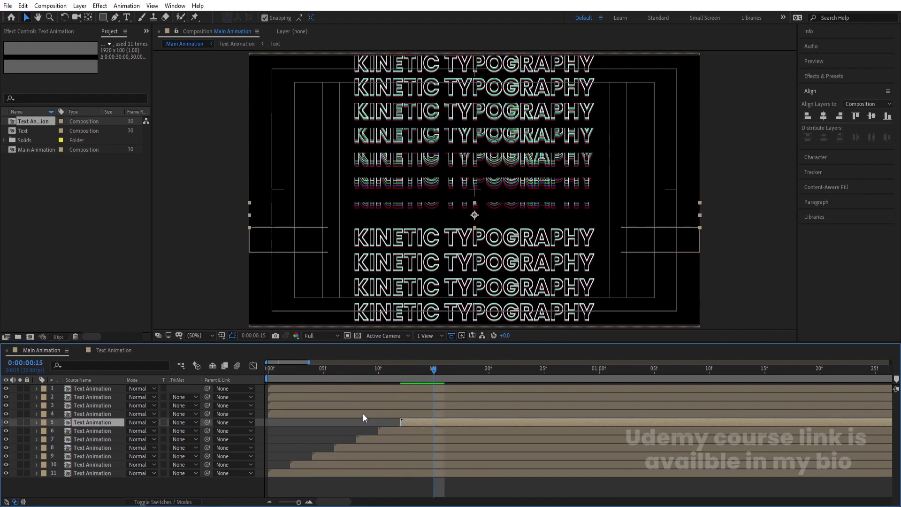
key(Page_Up)
click(362, 413)
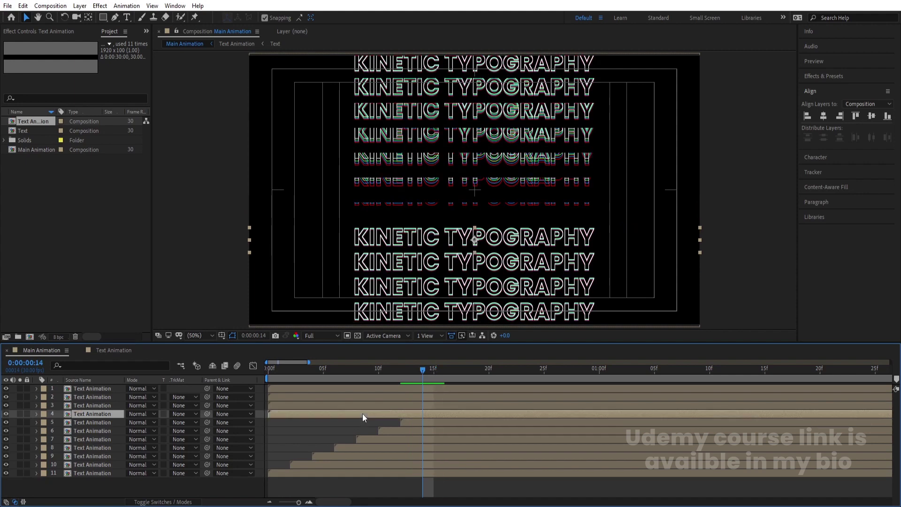
key(bracketleft)
Shift Text Animation layer 3 to start at 0:00:00:16 and layer 2 at 0:00:00:18
key(Page_Down)
key(Page_Down)
click(359, 408)
key(bracketleft)
Shift Text Animation layer 1 to start at 0:00:00:20 and preview the staggered stack
key(Page_Down)
key(Page_Down)
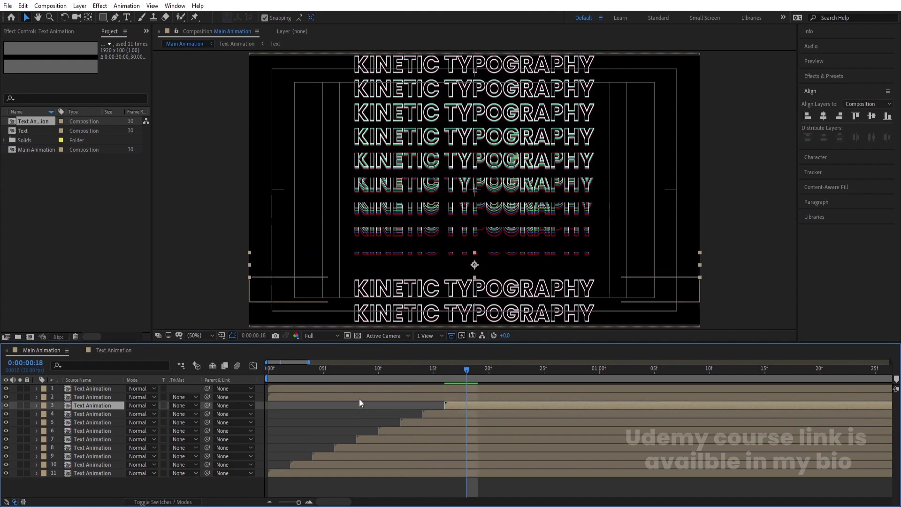
click(359, 399)
key(bracketleft)
key(Page_Down)
key(Page_Down)
click(359, 391)
key(bracketleft)
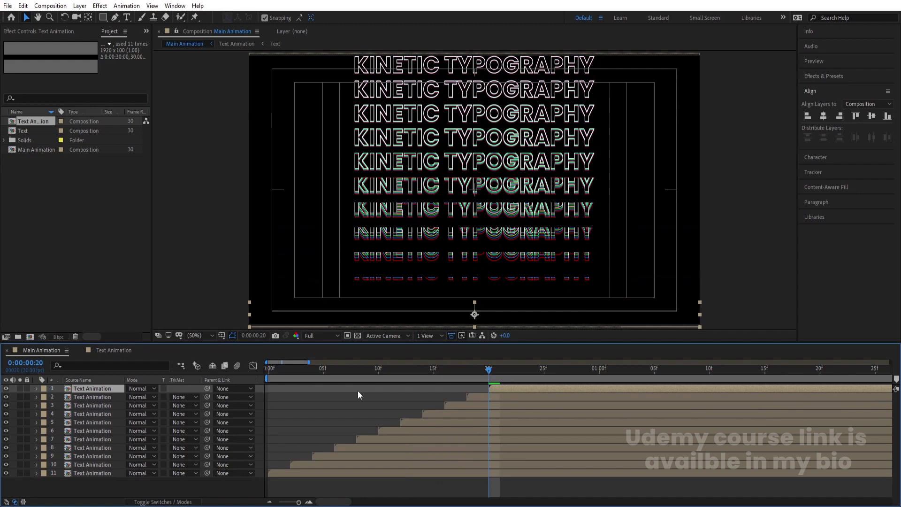
key(space)
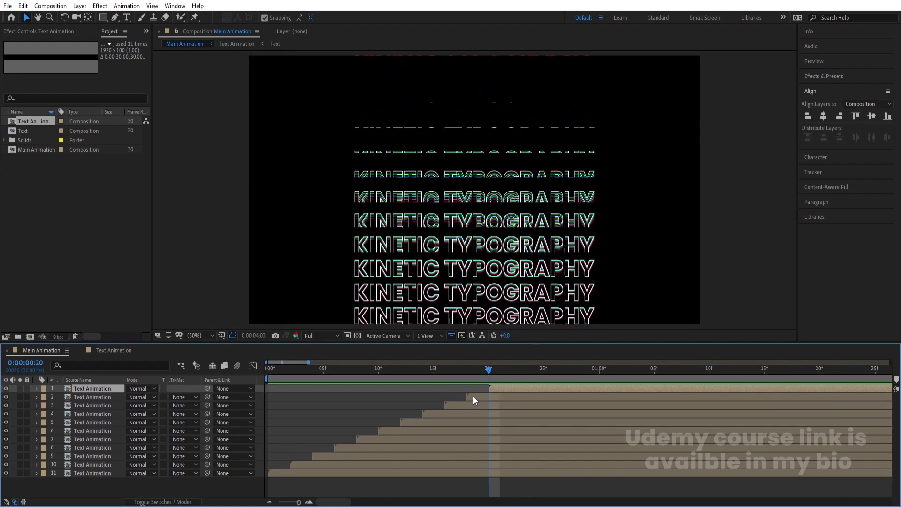
Trim the beginnings of all eleven Text Animation layers to 0:00:00:20 in the Main Animation composition
key(space)
key(minus)
key(minus)
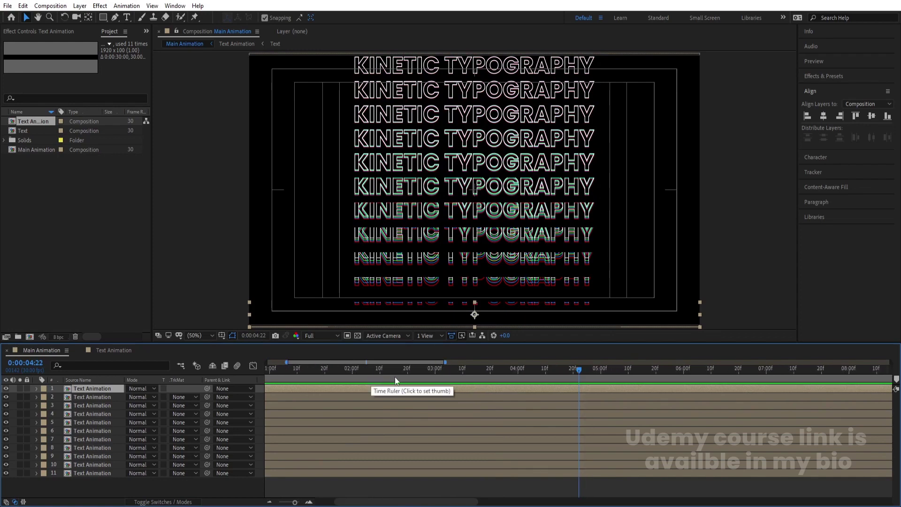
key(minus)
drag(320, 375, 303, 372)
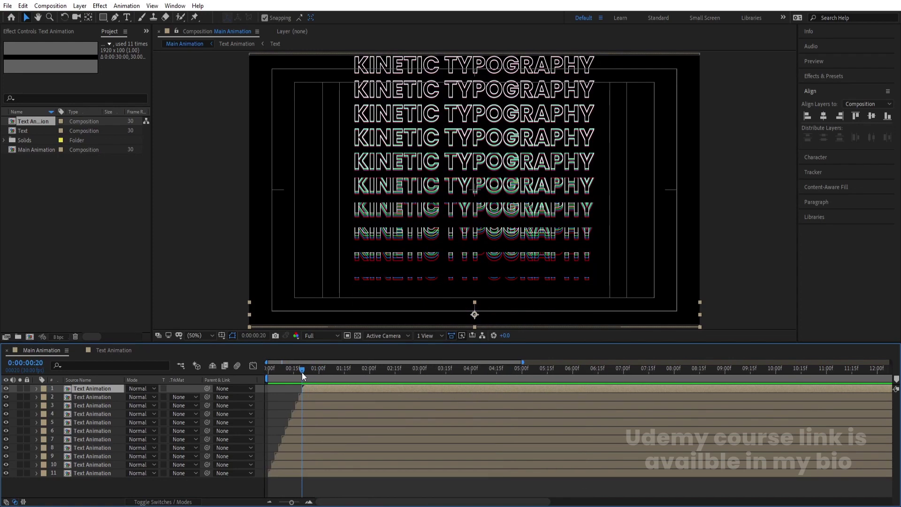
key(ctrl+a)
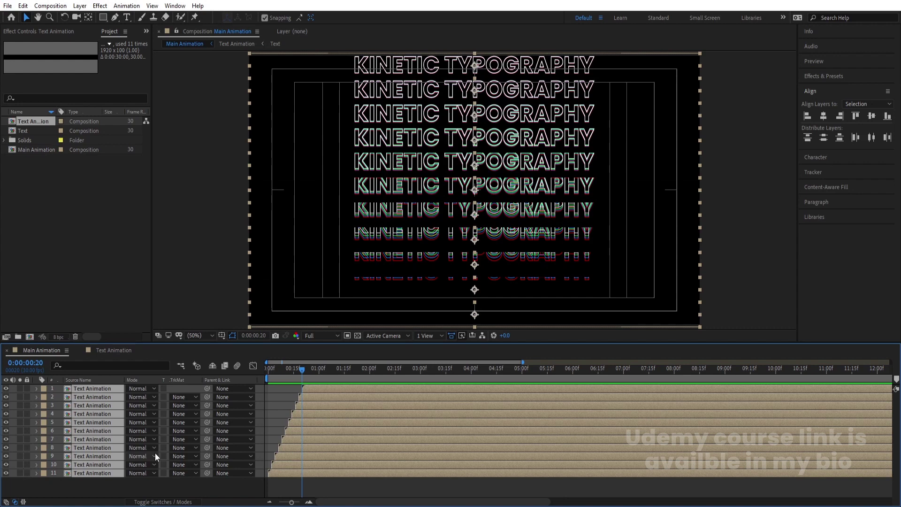
key(alt+bracketleft)
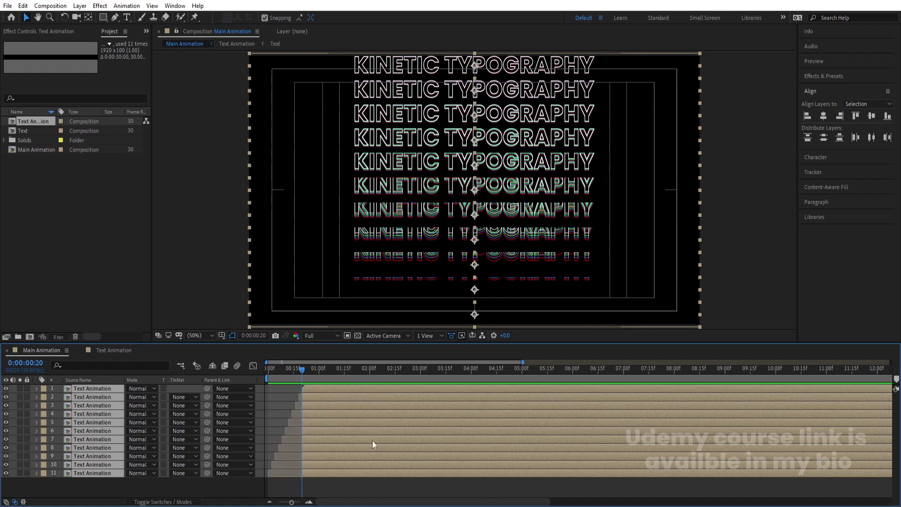
Move all the trimmed Text Animation layers to start at 0:00:00:00 and preview the loop
drag(302, 373, 210, 382)
key(bracketleft)
key(space)
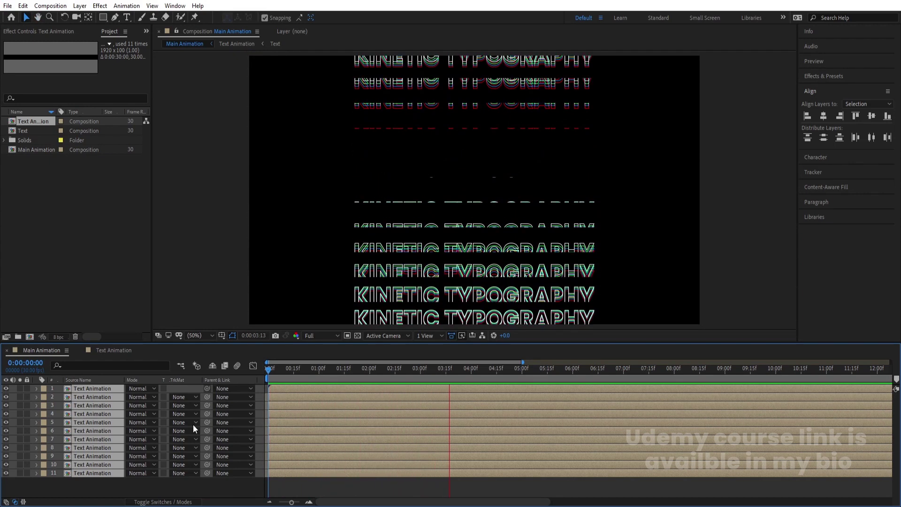
key(space)
click(133, 486)
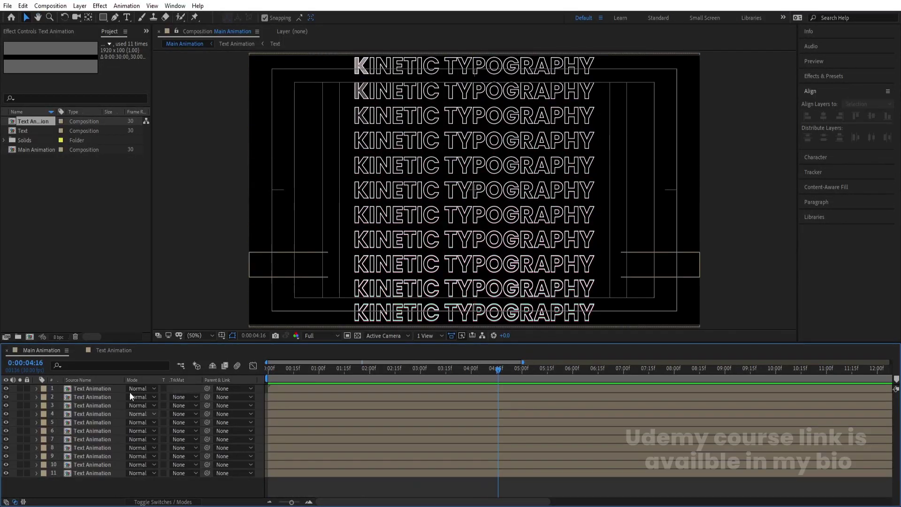
Hide the Black Solid 1 layer inside the Text Animation composition and return to Main Animation
click(111, 354)
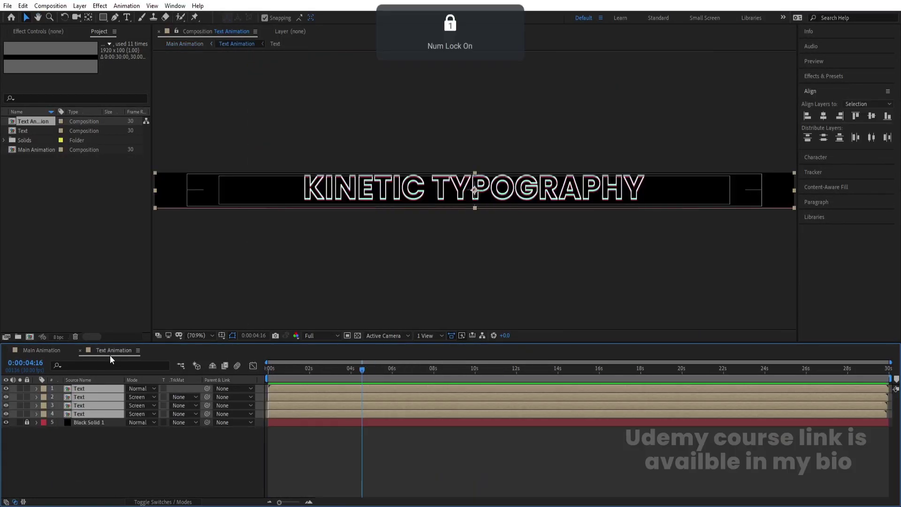
click(6, 423)
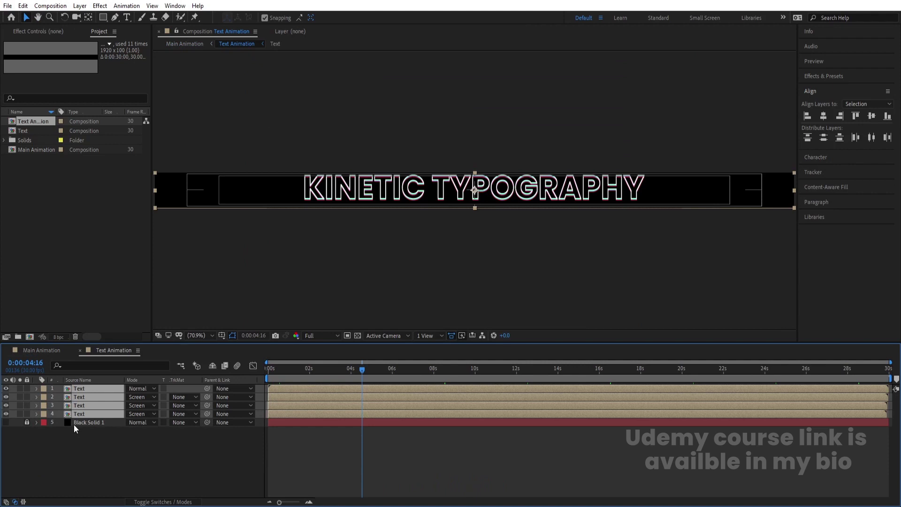
click(51, 348)
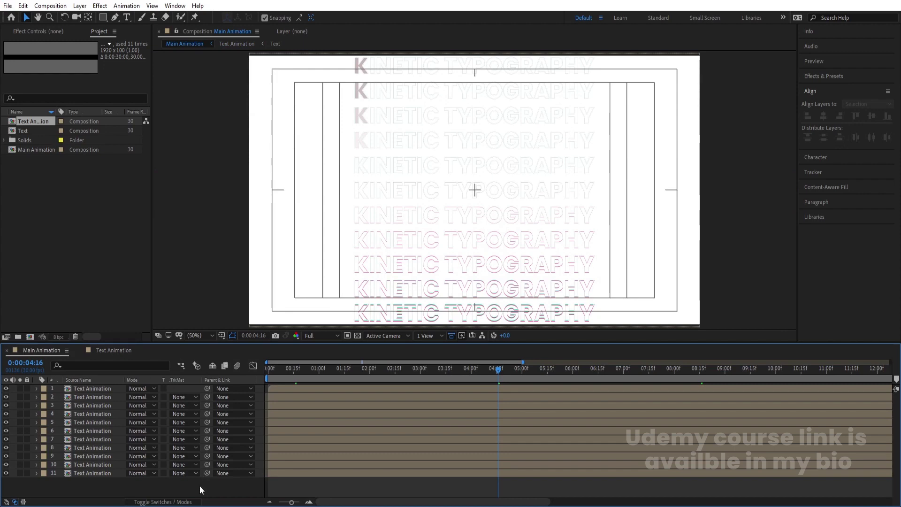
Add a 1920 x 1080 px black solid to Main Animation and place it below all the text layers
key(ctrl+y)
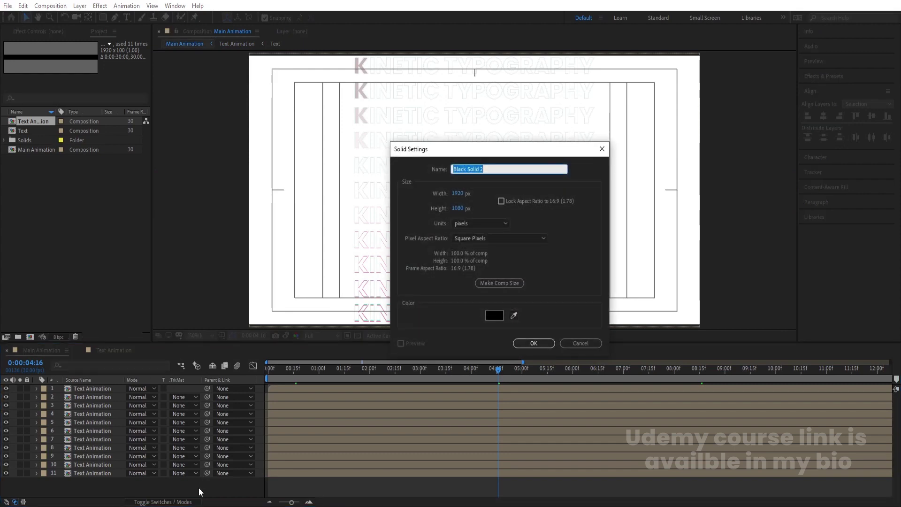
key(Return)
drag(94, 389, 126, 486)
Find the Fractal Noise effect and apply it to the new black background solid
click(838, 75)
click(836, 88)
text(fill)
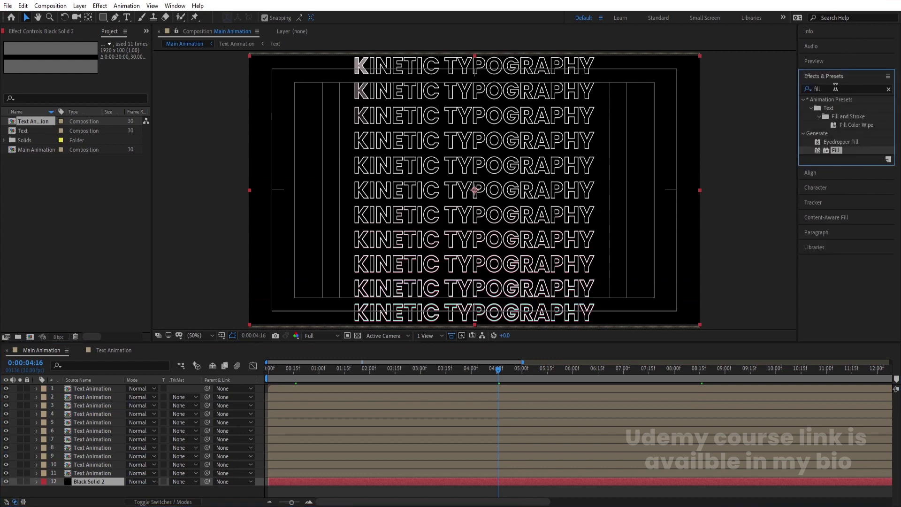
key(BackSpace)
key(BackSpace)
key(BackSpace)
key(BackSpace)
text(fract)
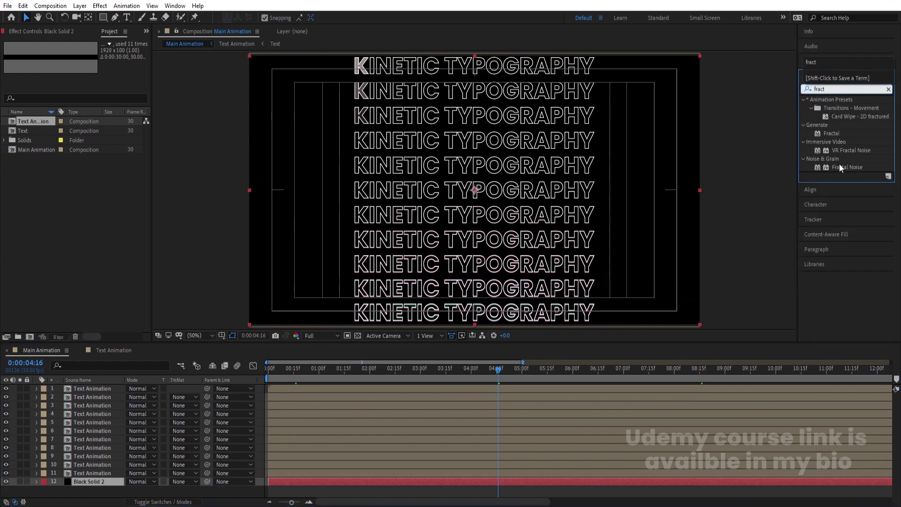
double_click(840, 167)
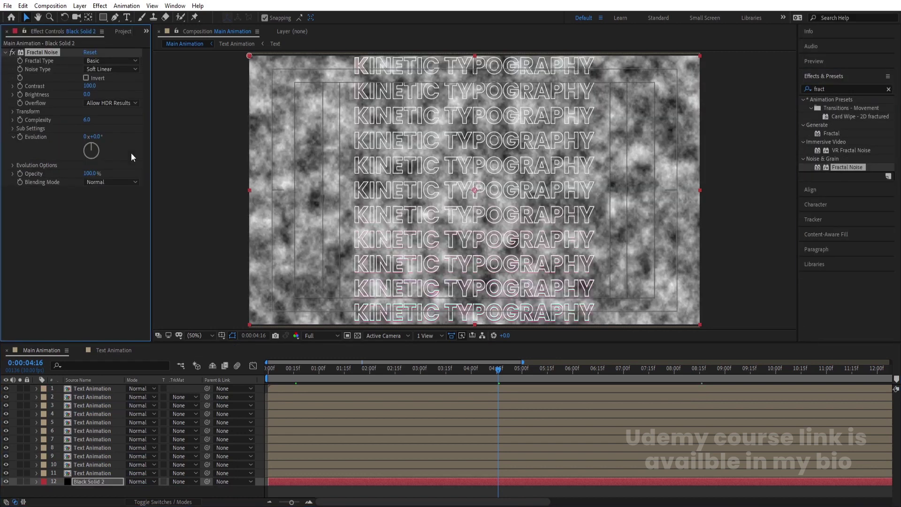
Set the Fractal Noise contrast to 1859 and brightness to -525 to leave sparse white specks
drag(103, 85, 875, 77)
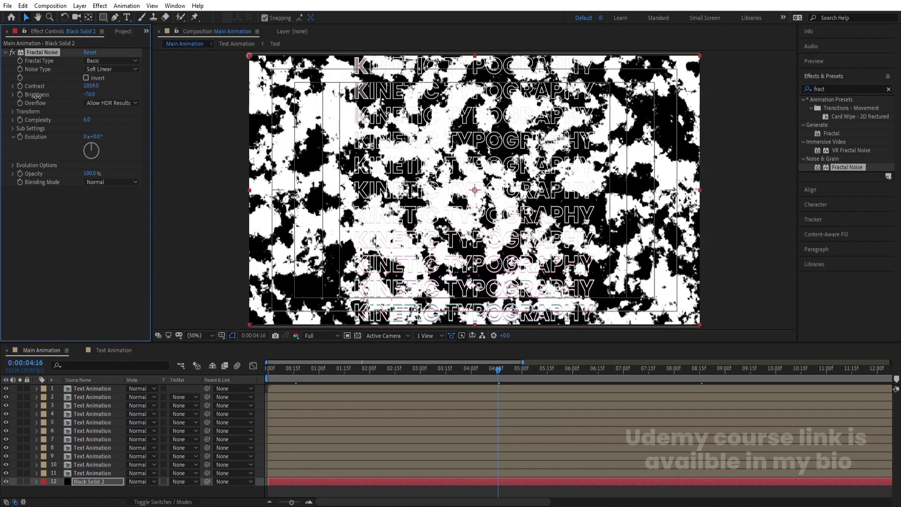
drag(36, 95, 2, 96)
drag(90, 93, 3, 145)
drag(84, 99, 74, 101)
Animate the Fractal Noise evolution with the expression time*500 and preview the moving specks
alt+click(20, 136)
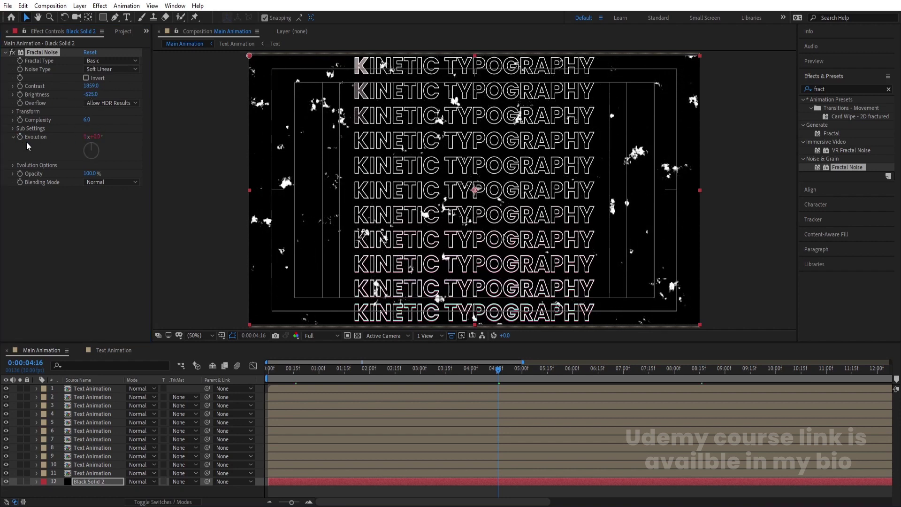
text(time*500)
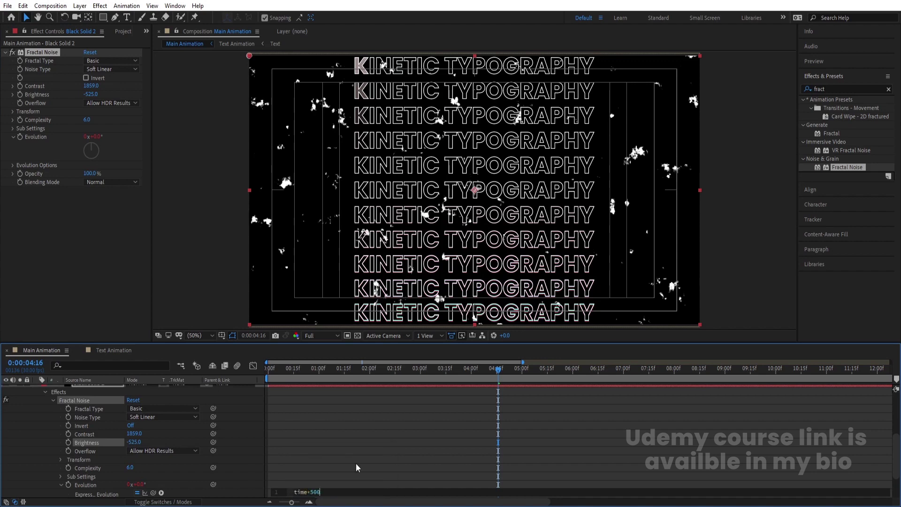
click(356, 467)
key(space)
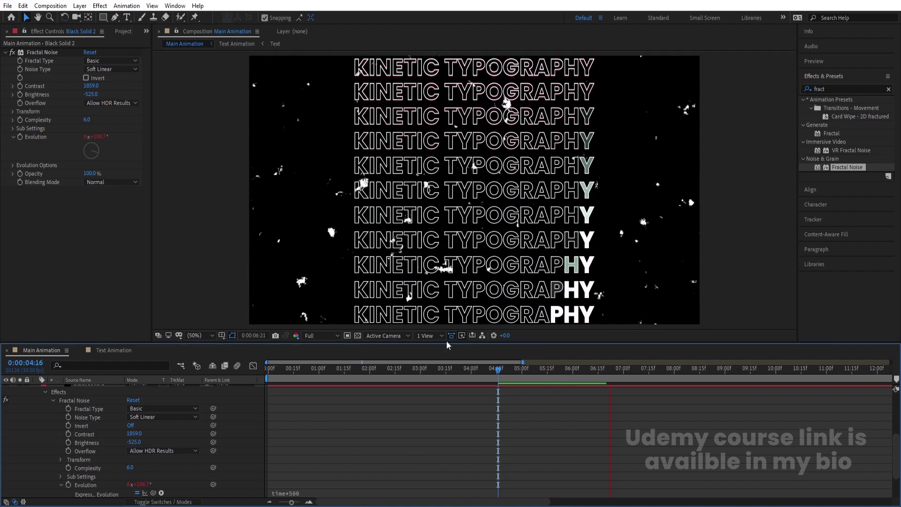
scroll(327, 418, up, 5)
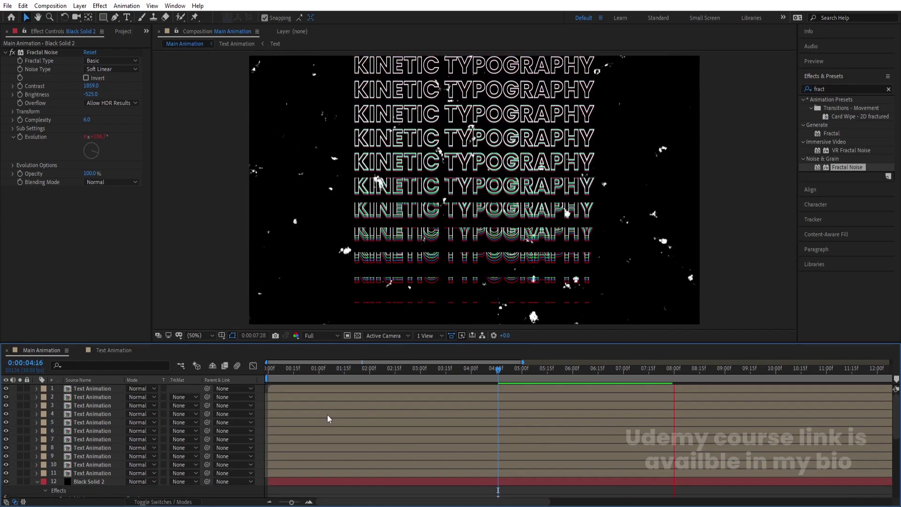
click(37, 482)
Pre-compose all eleven Text Animation layers into a new composition named Text
click(87, 474)
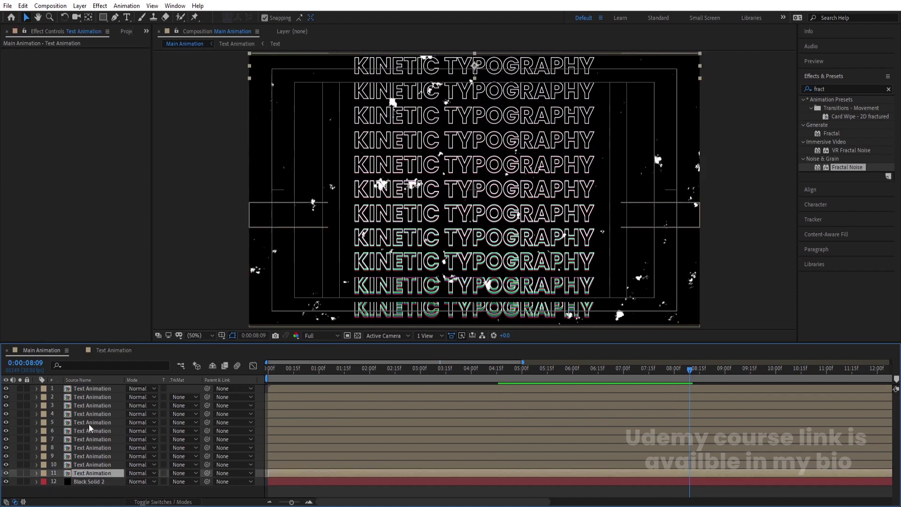
shift+click(84, 389)
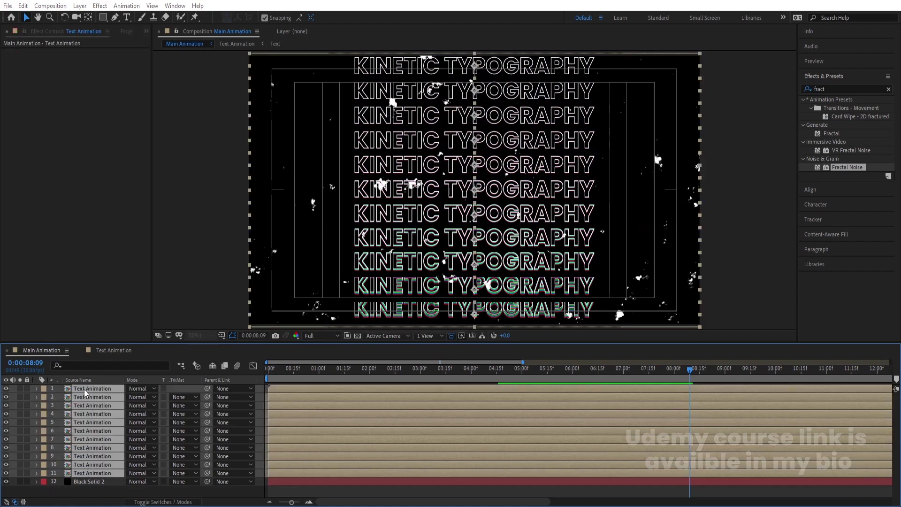
key(ctrl+shift+c)
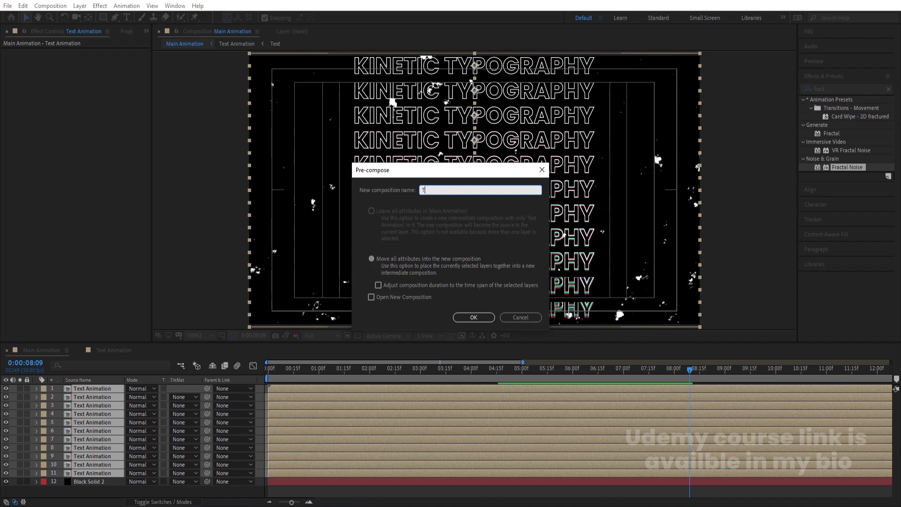
key(Return)
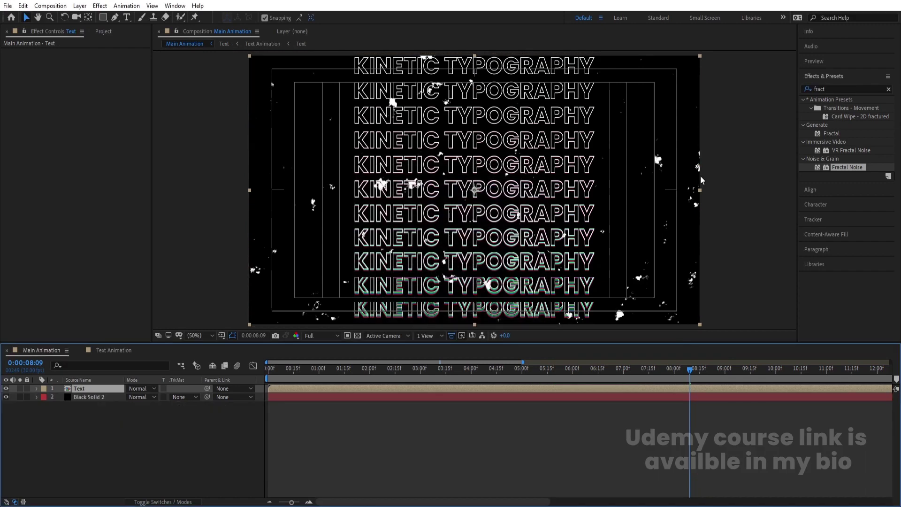
Preview the composition from the start and apply the Twirl effect to the Text layer
click(834, 89)
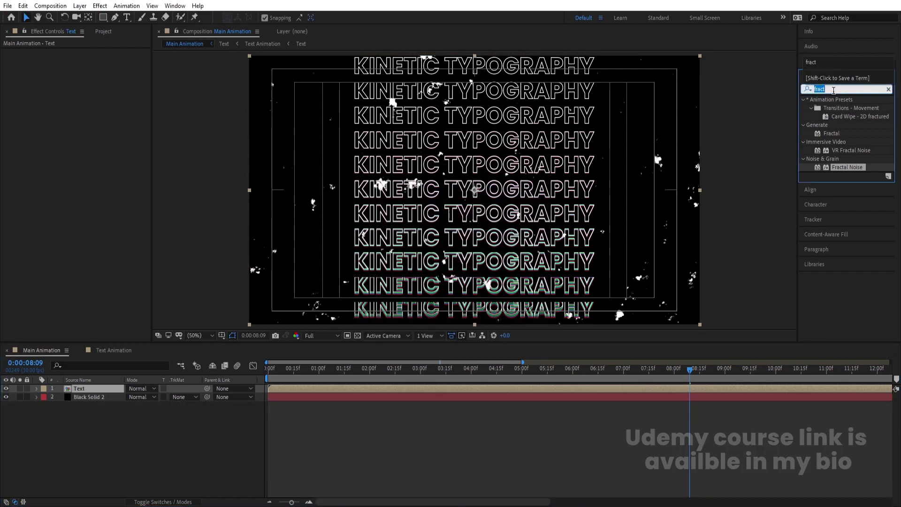
text(tw)
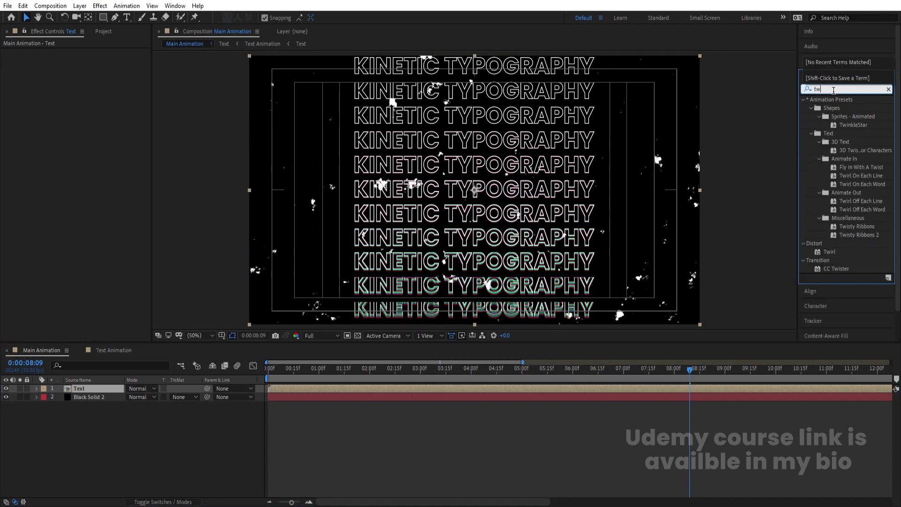
click(328, 380)
key(space)
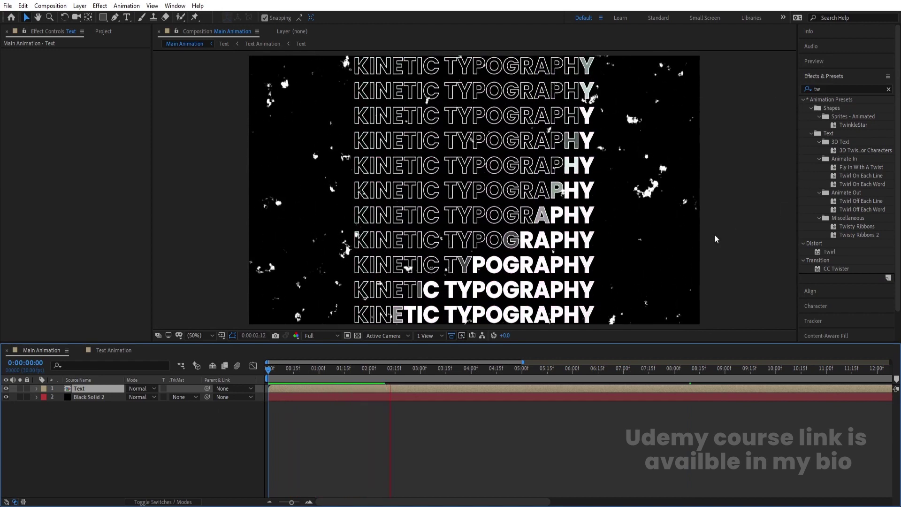
key(space)
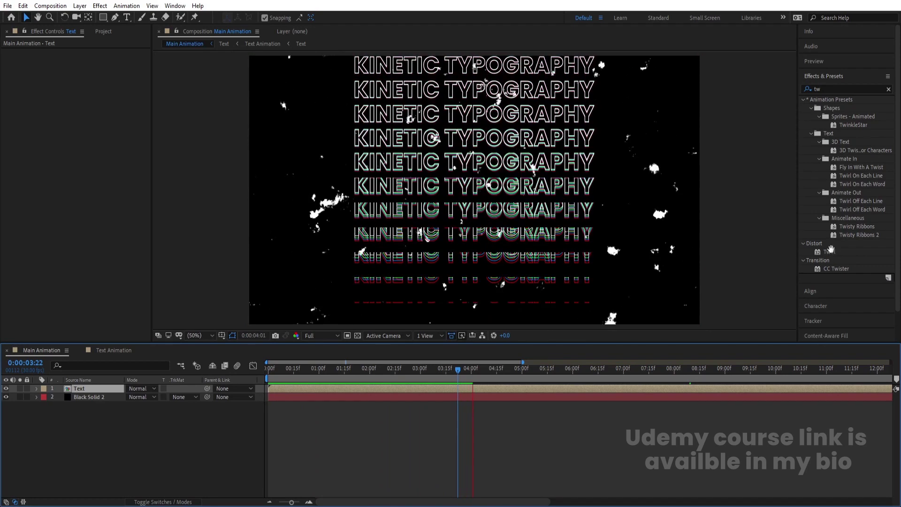
click(829, 252)
double_click(829, 252)
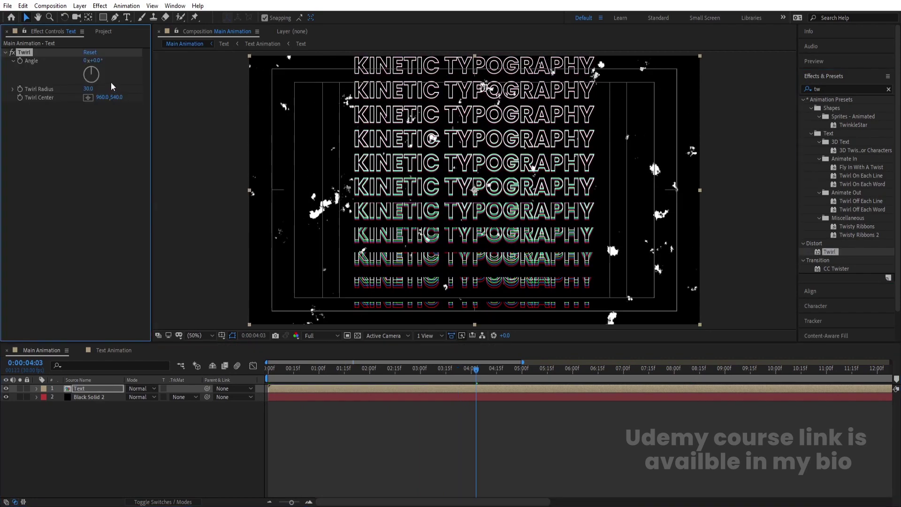
Set the Twirl angle to 27° and preview the warped text
drag(91, 68, 94, 69)
key(space)
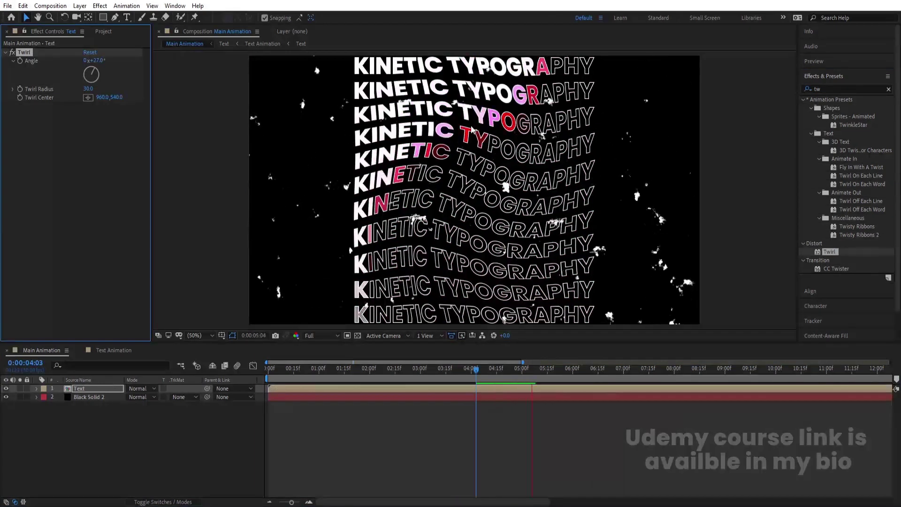
key(space)
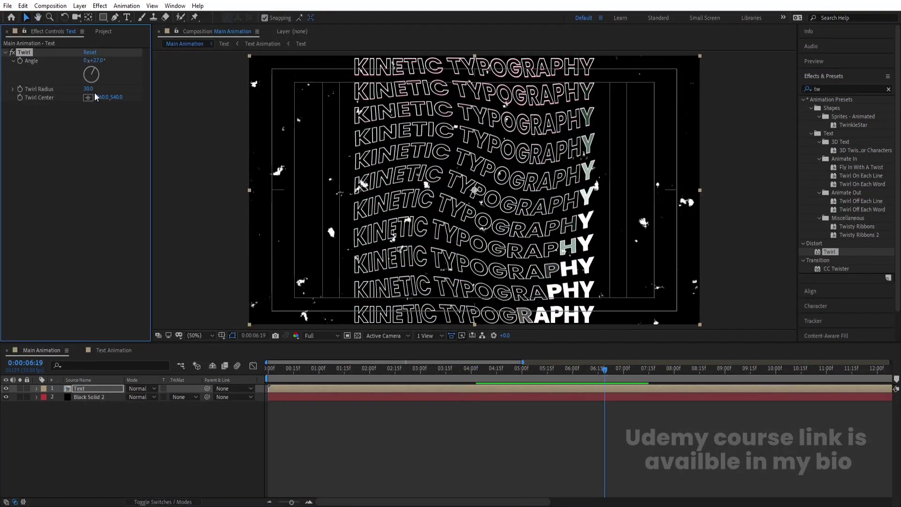
Set the Twirl angle to 54° and the Twirl Radius to 30, after trying a radius of 45
drag(92, 90, 100, 78)
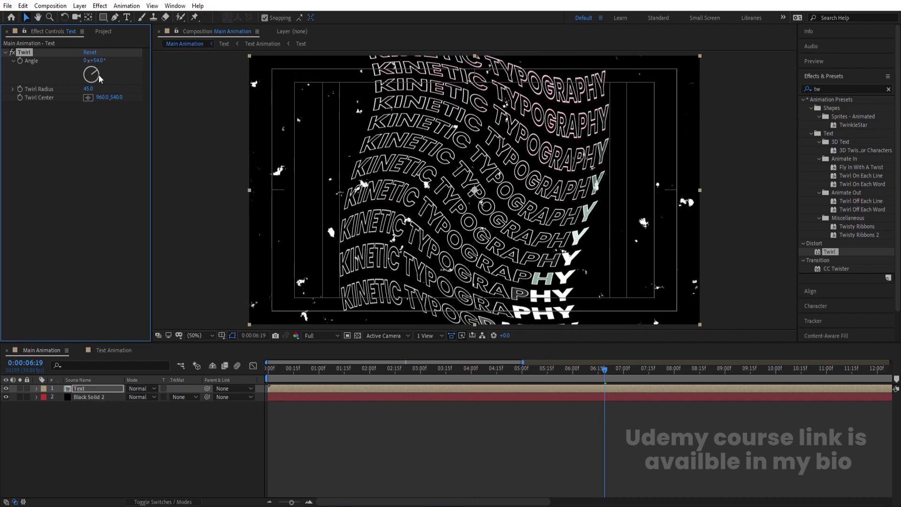
key(space)
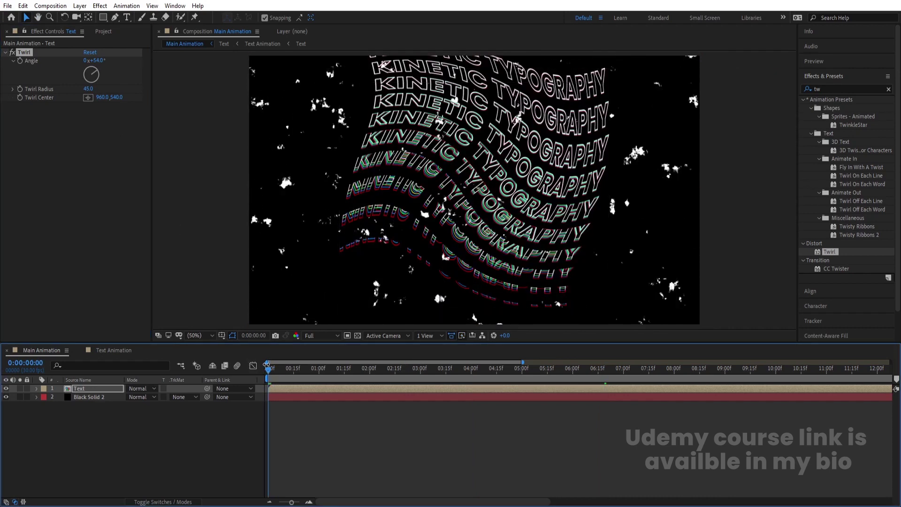
drag(89, 89, 84, 89)
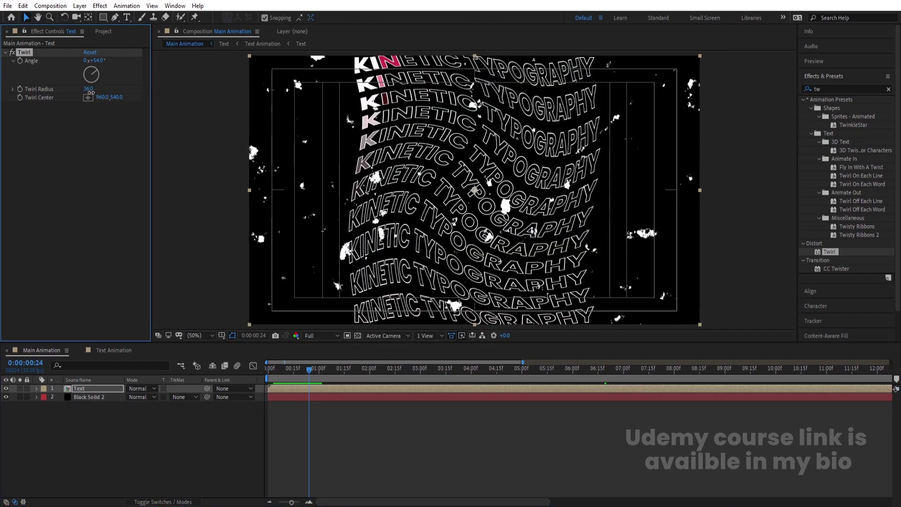
key(Return)
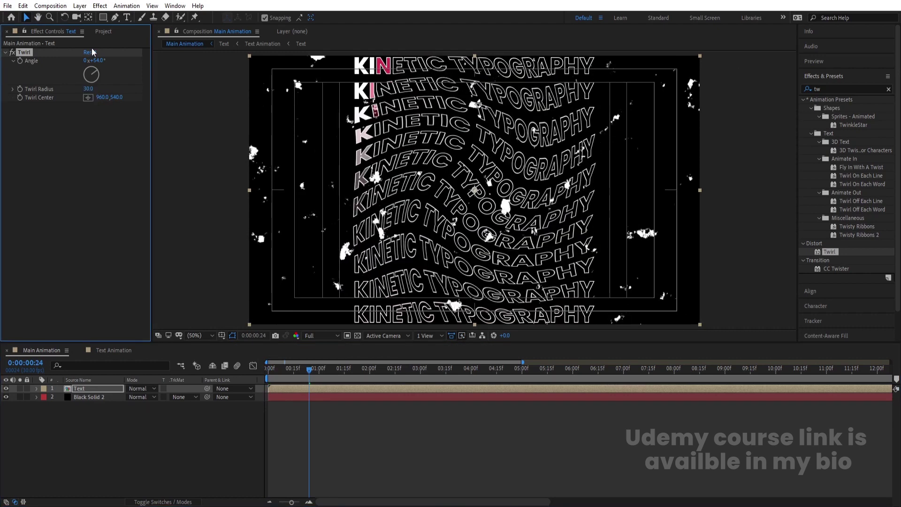
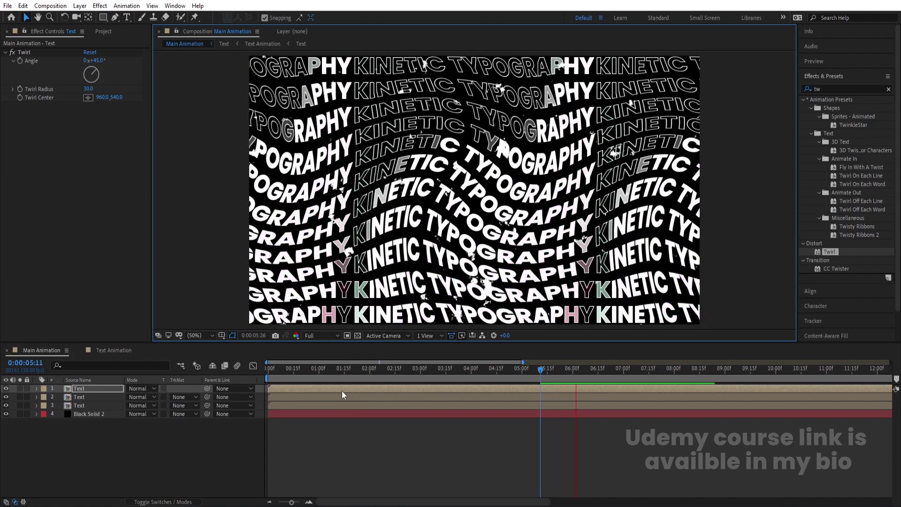
Return to the start of the composition and delete the two duplicate Text layers
key(space)
drag(288, 371, 164, 381)
shift+click(79, 398)
key(Delete)
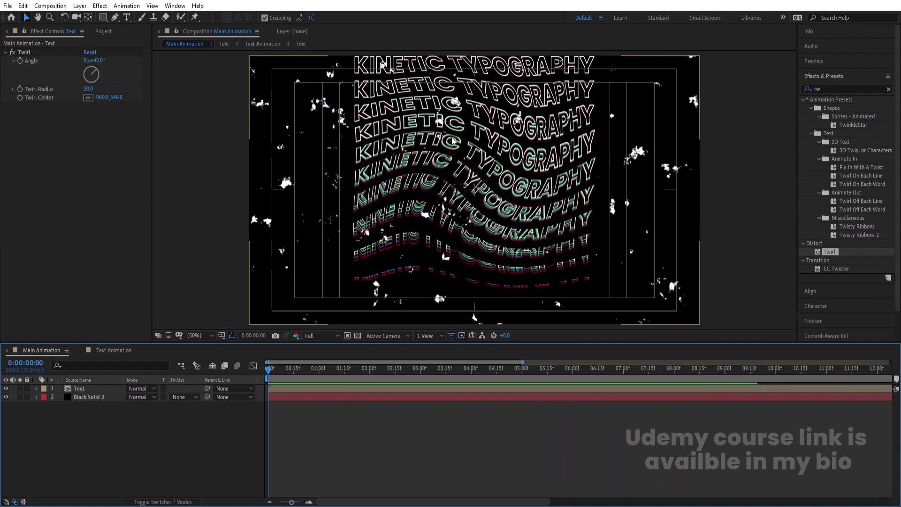
Keyframe the Text layer's Twirl Angle at 45° at 0 s and 4 s, and end the work area at 4 s
click(99, 415)
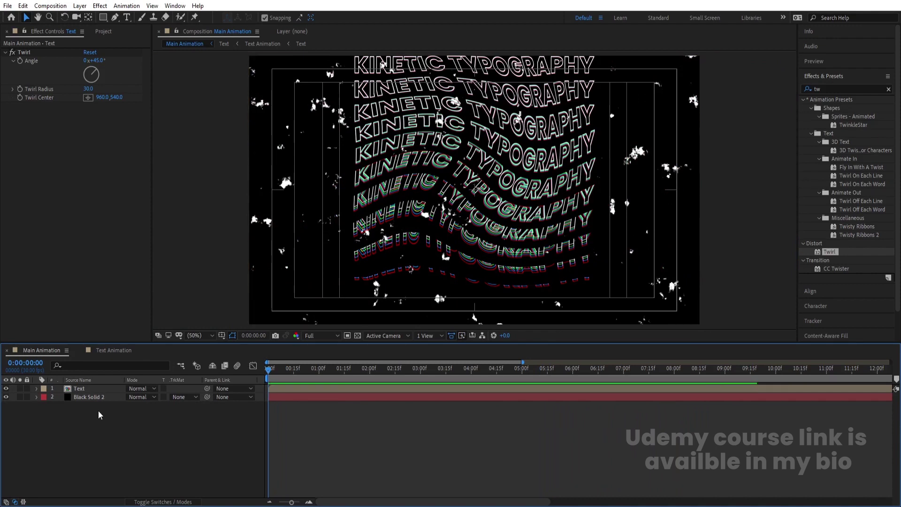
click(87, 390)
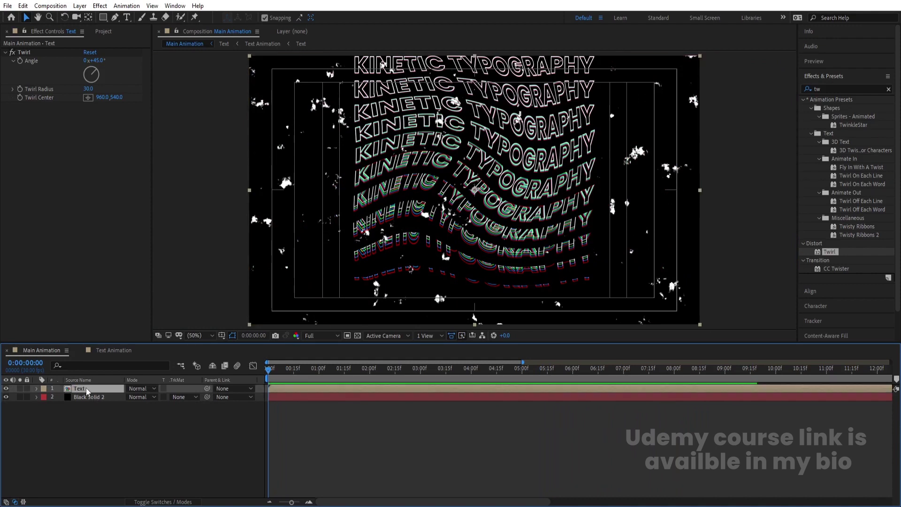
click(21, 67)
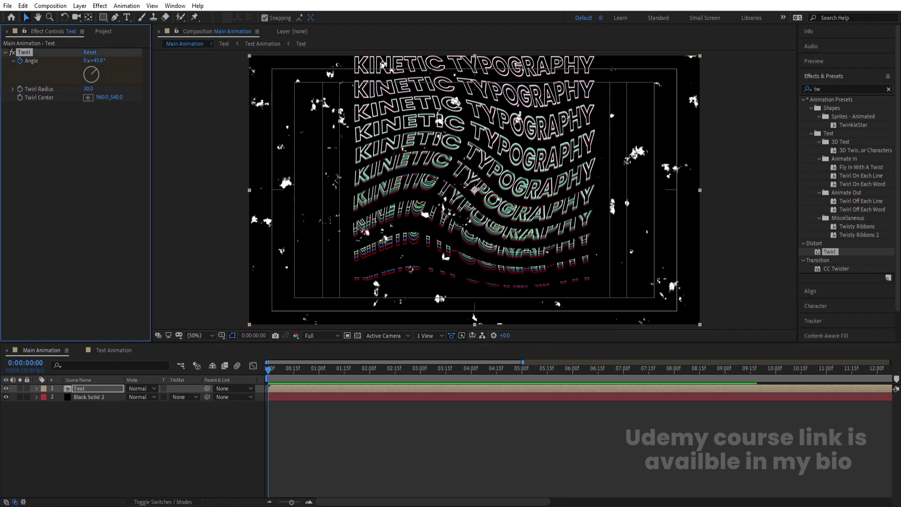
key(u)
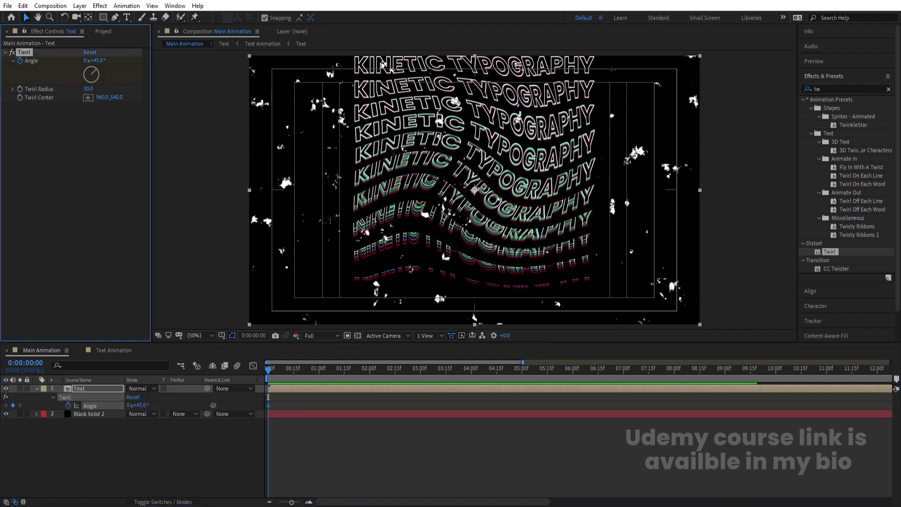
click(471, 369)
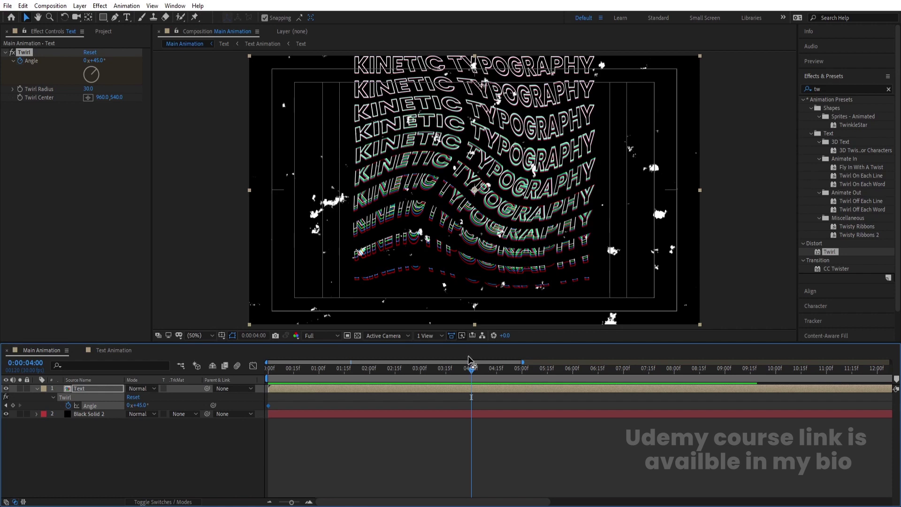
click(141, 470)
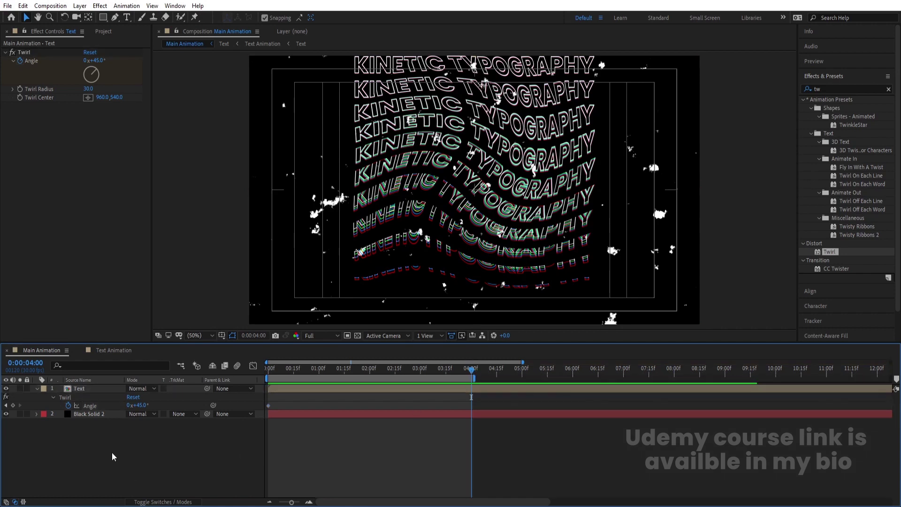
click(13, 406)
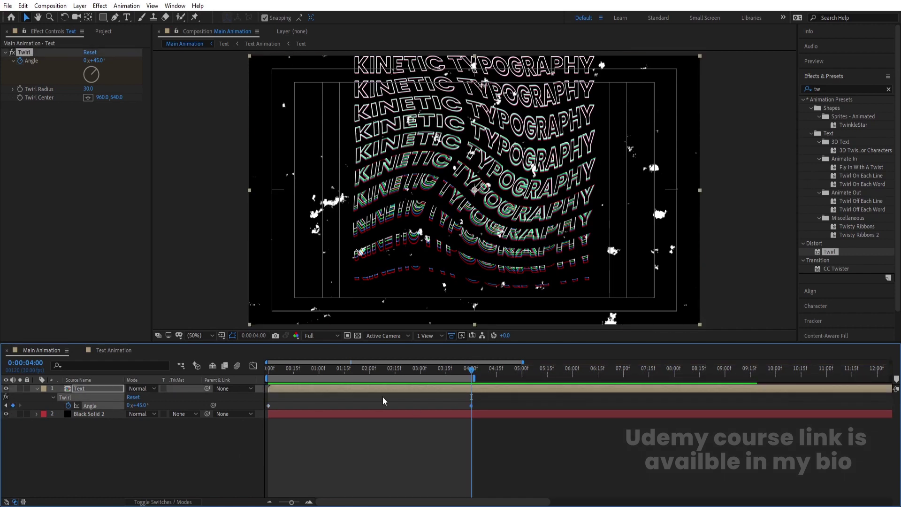
Keyframe the Twirl Angle at -45° at 2 s and apply Easy Ease to all three Angle keyframes
click(370, 371)
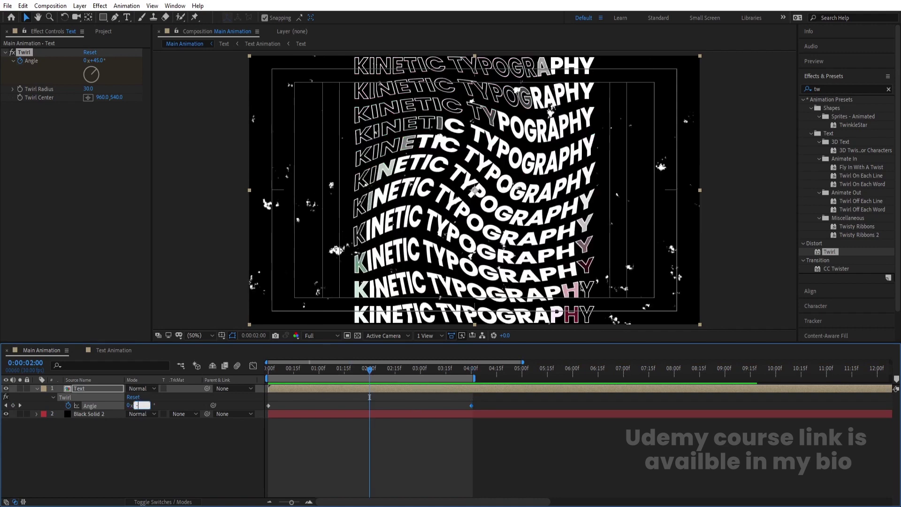
key(Return)
drag(494, 423, 255, 386)
key(F9)
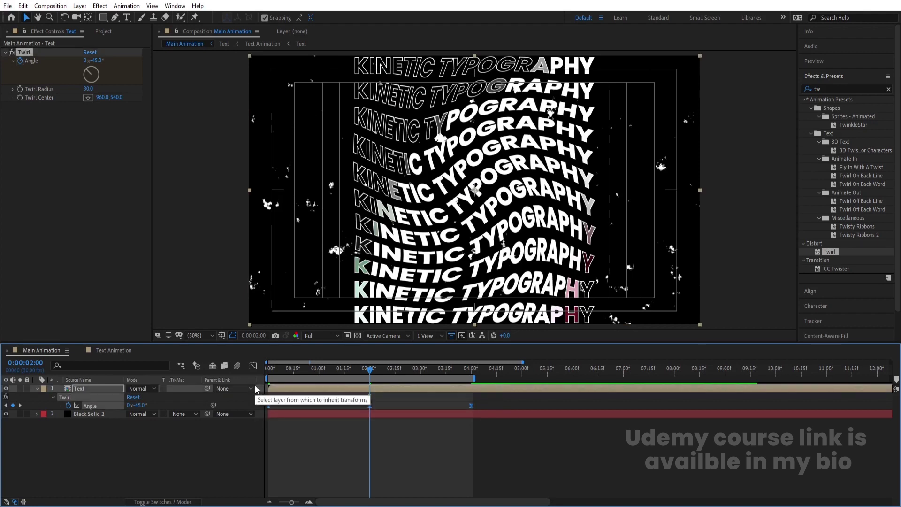
Lengthen the easing influence of the Angle keyframes in the speed graph to form sharp peaks, and preview the motion
click(253, 365)
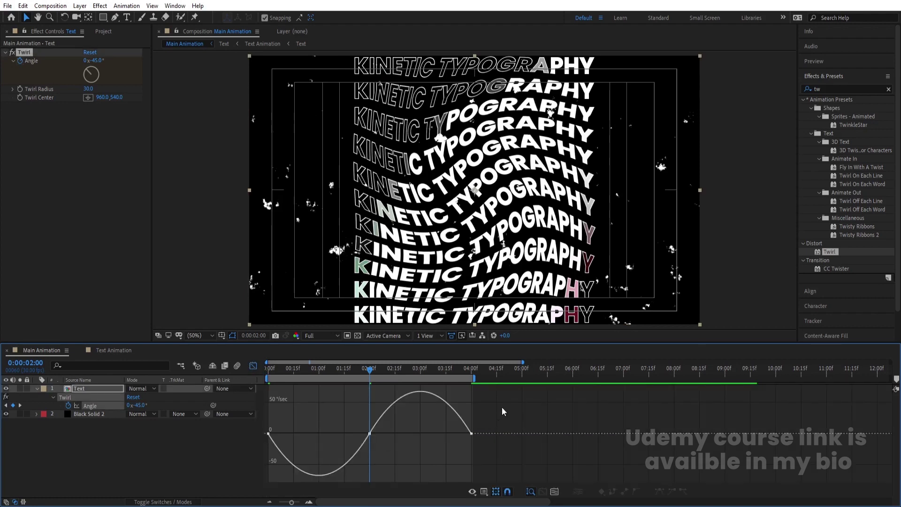
drag(503, 412, 230, 475)
drag(454, 433, 404, 433)
key(space)
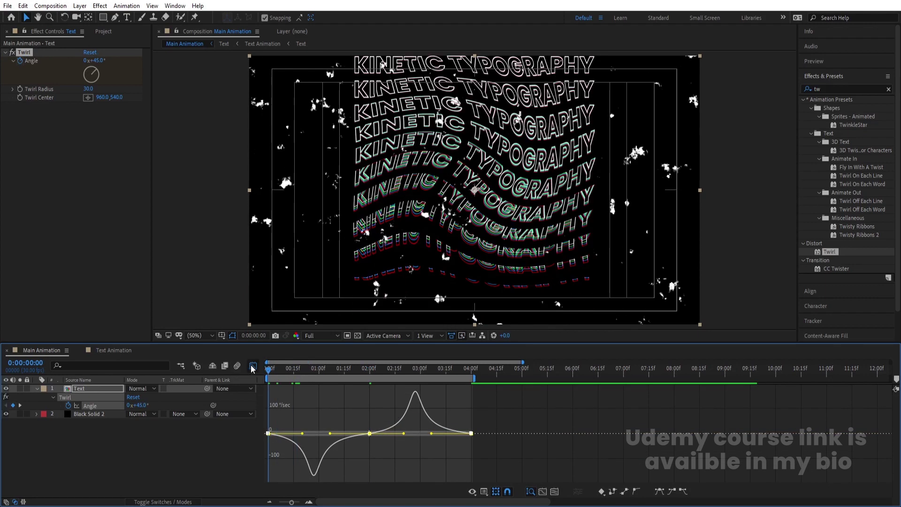
click(252, 365)
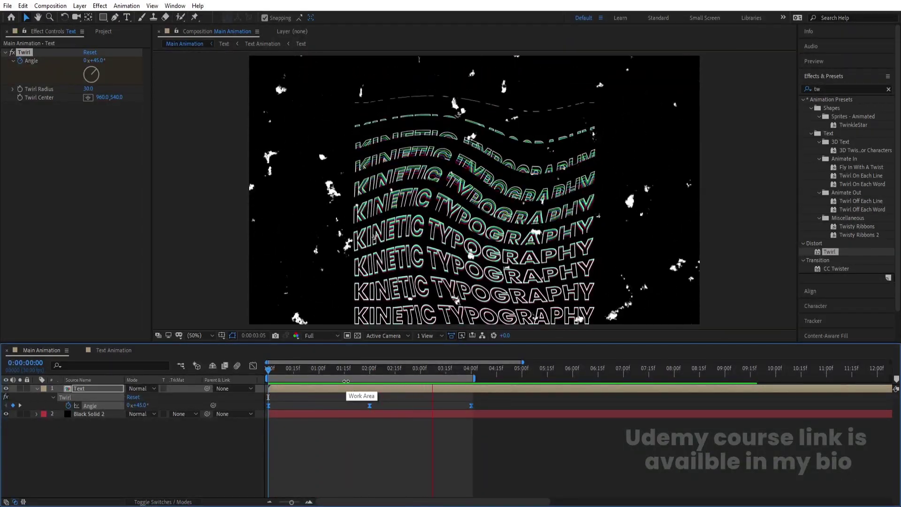
key(space)
click(408, 461)
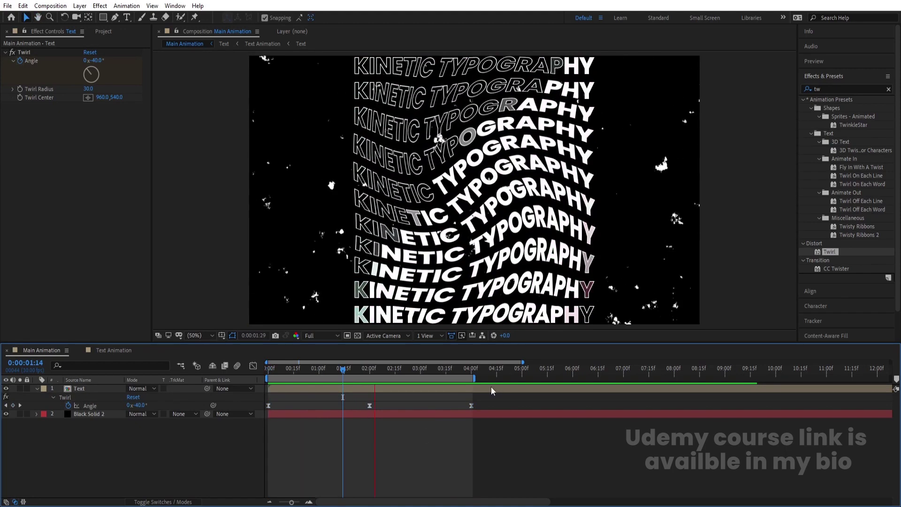
Add a loopOut() expression to the Twirl Angle of the Text layer
alt+click(69, 406)
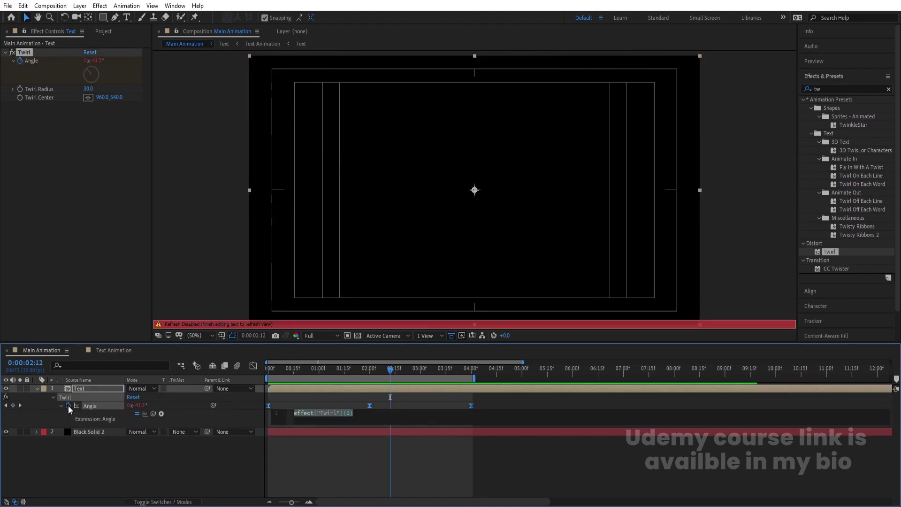
text(loop)
key(Down)
key(Return)
click(327, 449)
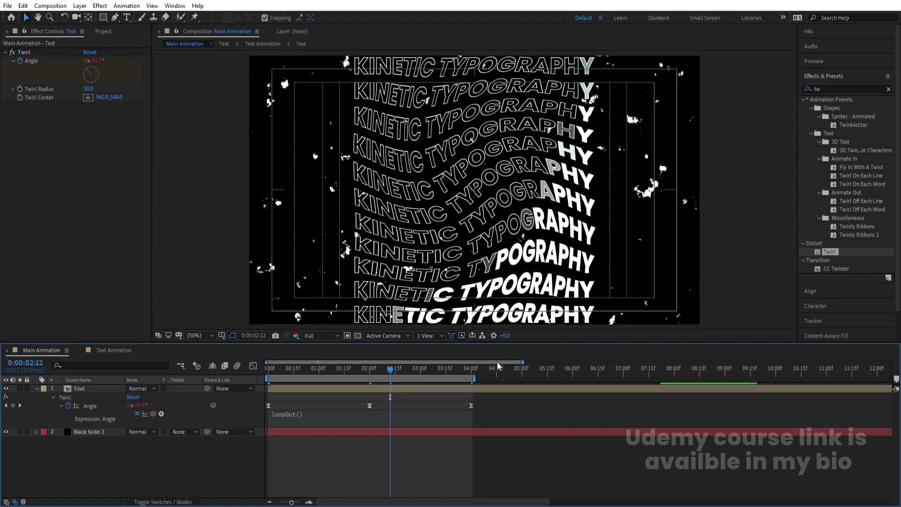
Extend the work area to just under 22 s and preview the looping twirl
scroll(497, 362, down, 3)
drag(356, 376, 716, 377)
key(space)
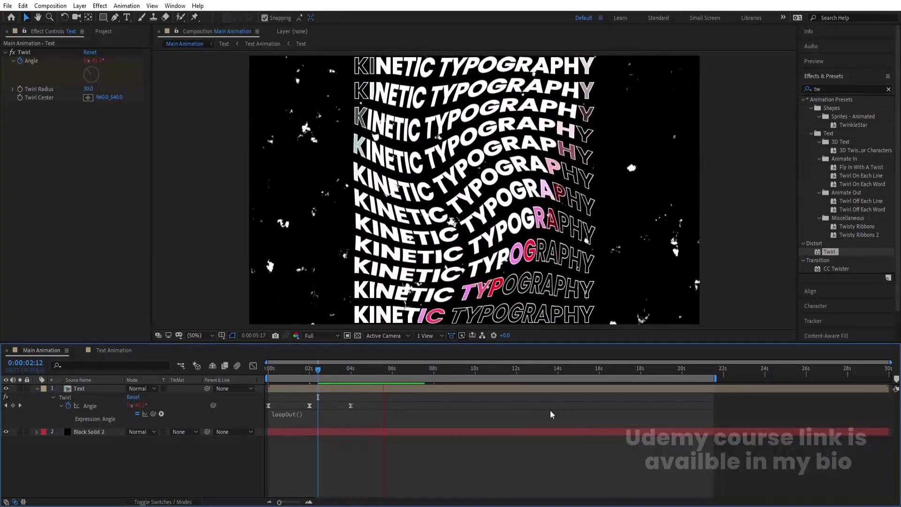
Move to the last Angle keyframe and trim the work area to end at 4 s
drag(373, 371, 355, 373)
key(j)
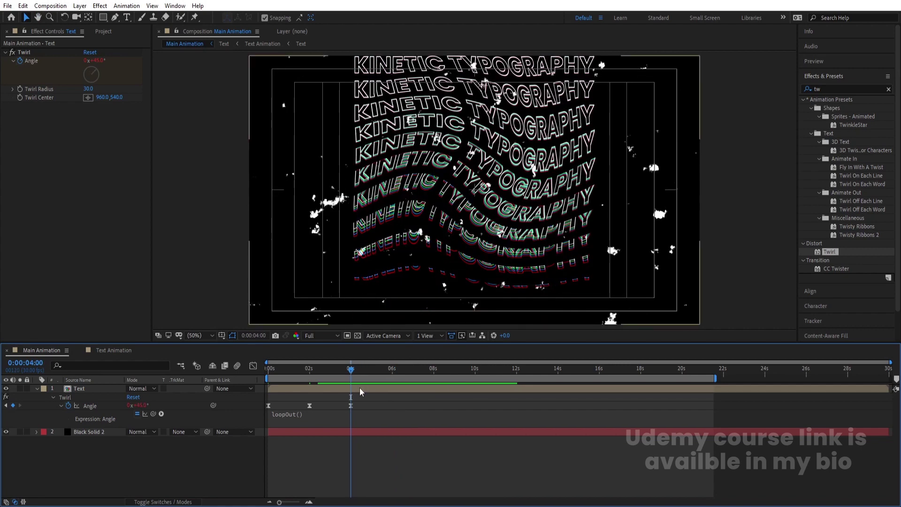
key(n)
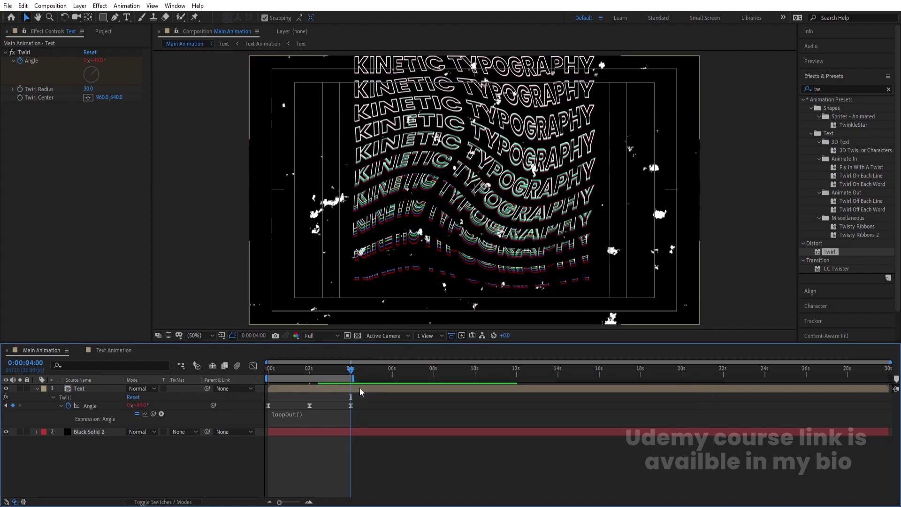
Hide Black Solid 2, create a new black solid beneath all layers, and preview the text without the specks
click(6, 432)
key(space)
key(ctrl+y)
key(Return)
drag(89, 388, 101, 447)
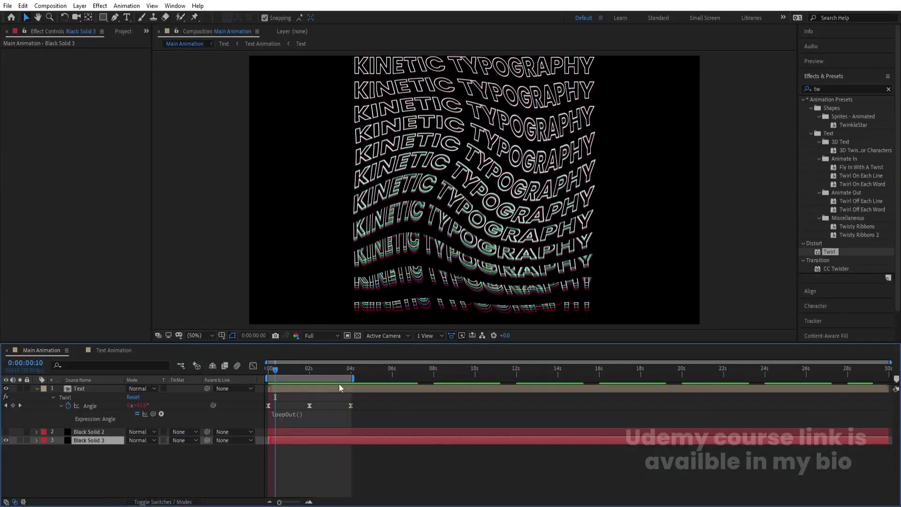
key(space)
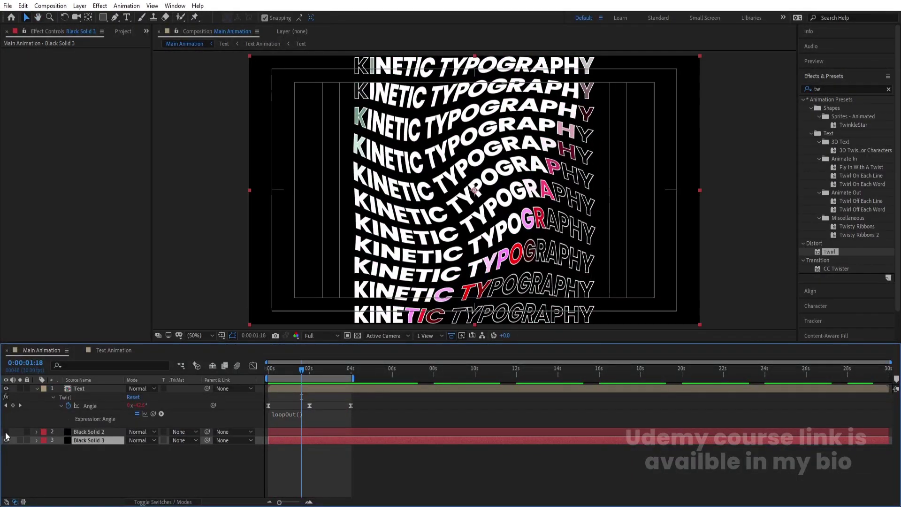
Show Black Solid 2 again, extend the work area to about 15 s, and preview the animation
click(7, 432)
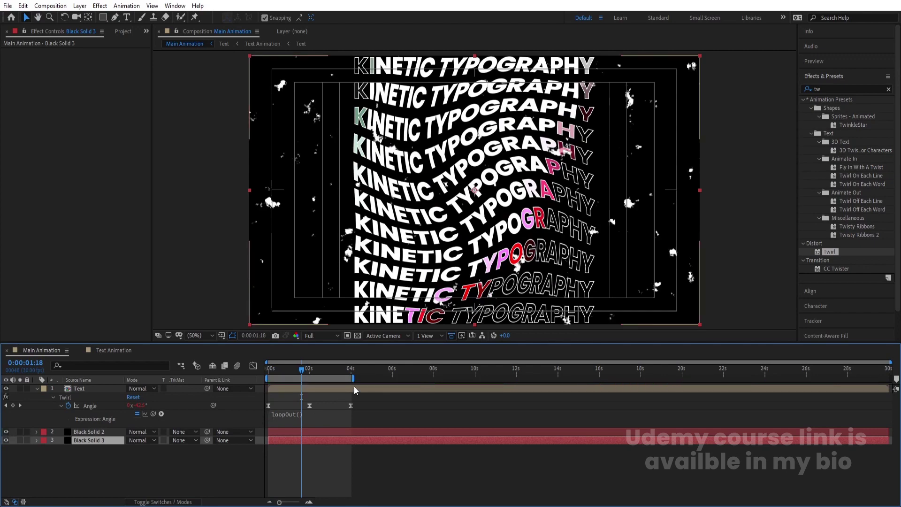
drag(354, 379, 576, 379)
key(space)
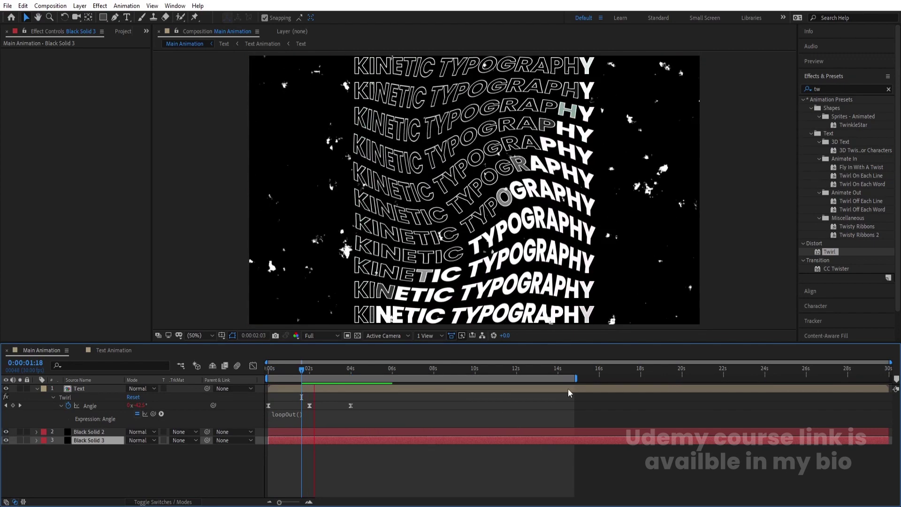